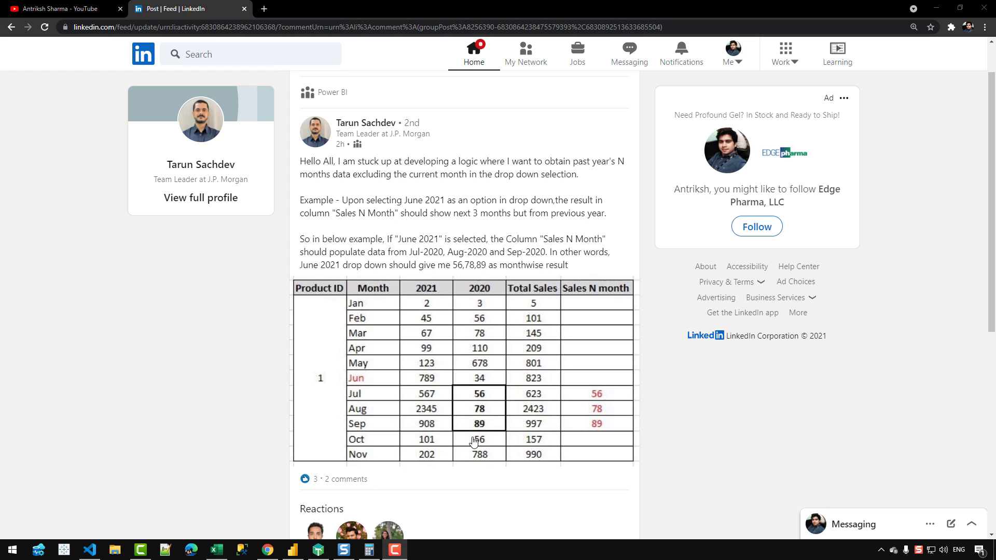
Switch to Power BI Desktop and examine the matrix's Previous Year N values against the month selected in the slicer.
click(293, 549)
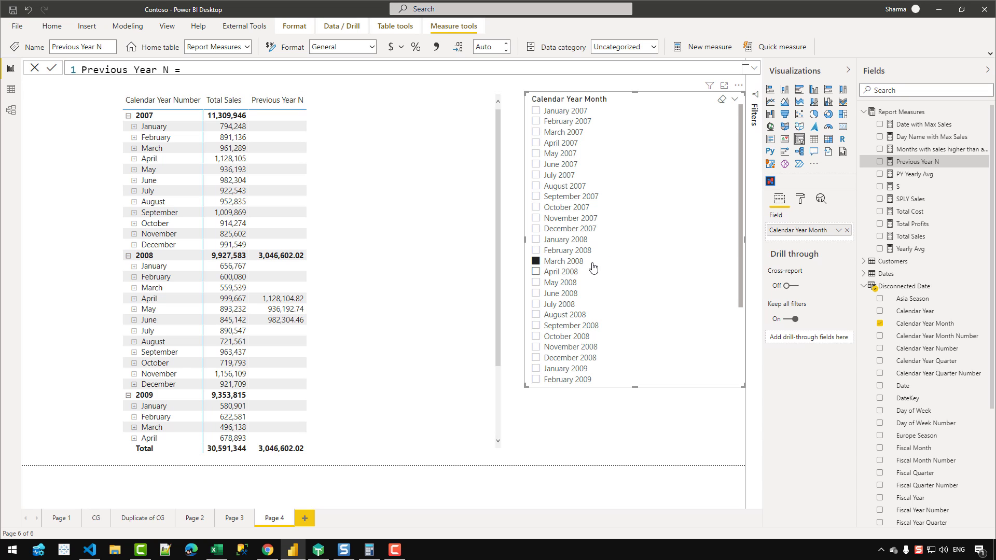
click(259, 286)
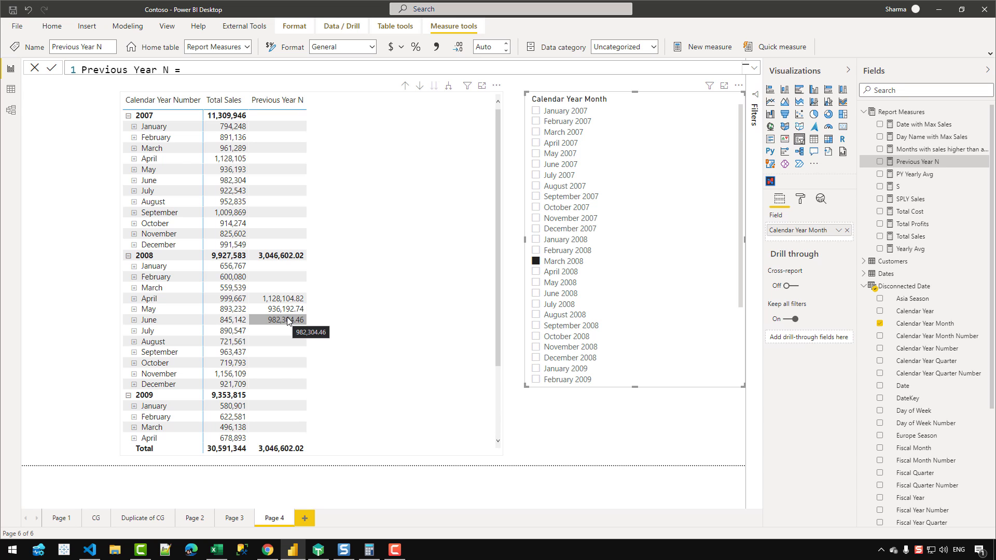
key(Escape)
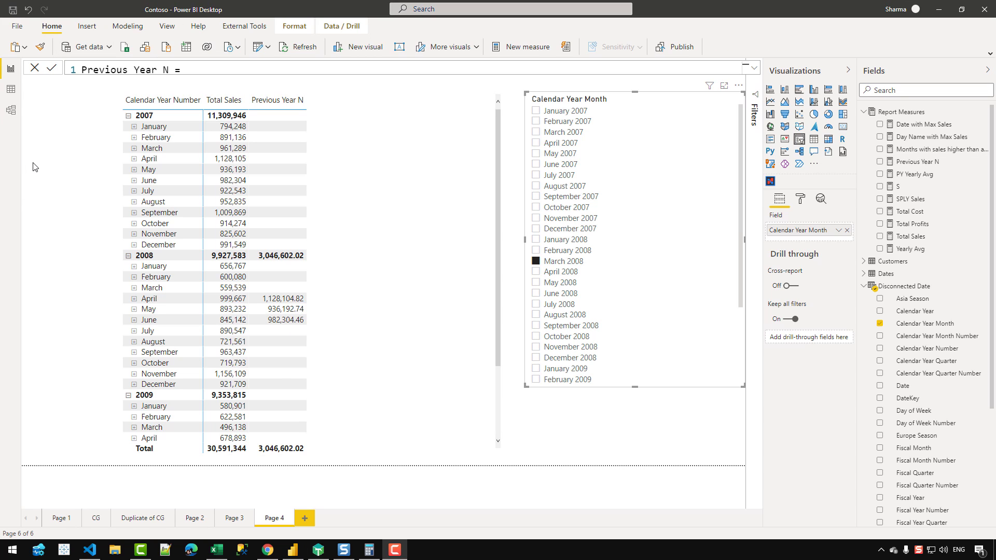
Inspect the Dates and Disconnected Date tables in Data view, including the formula that defines Disconnected Date.
click(11, 90)
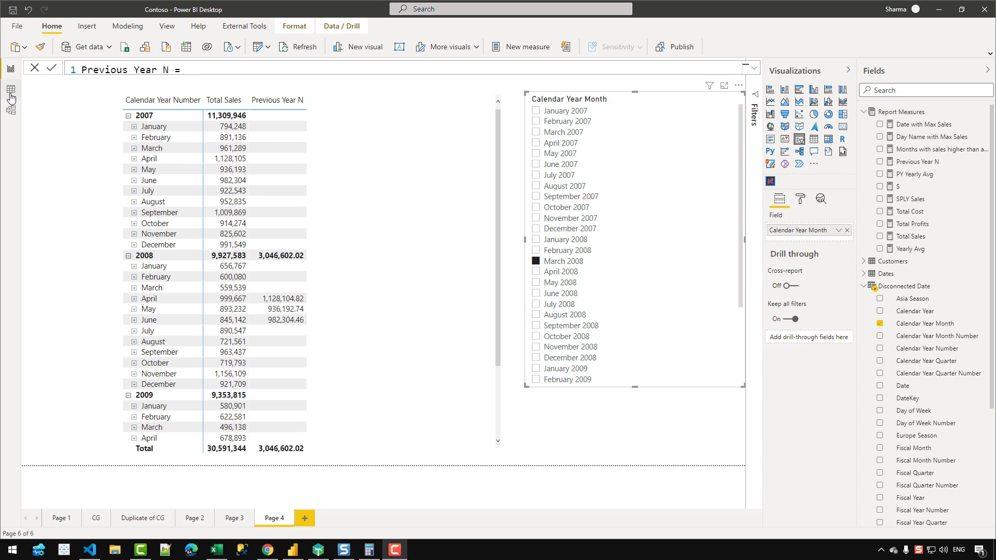
click(909, 111)
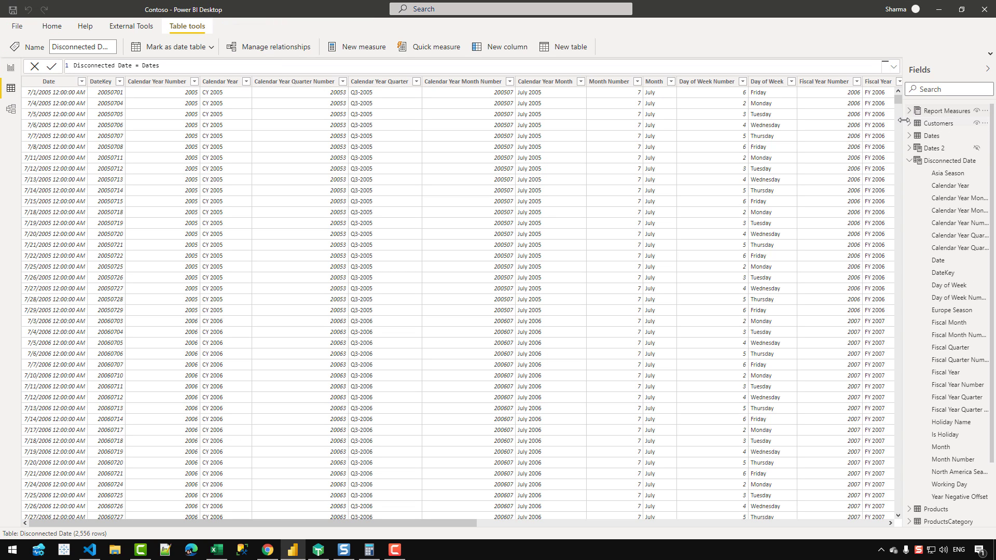
click(929, 136)
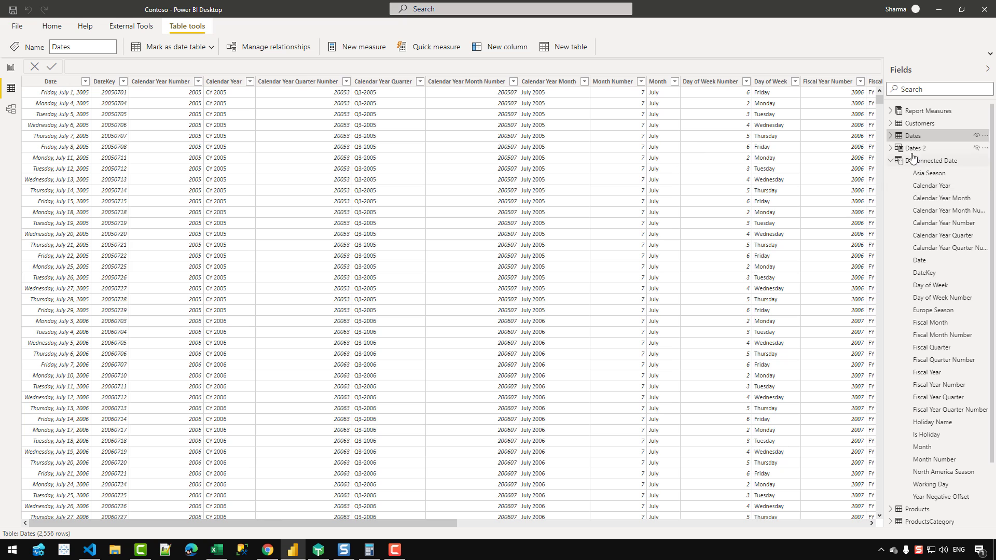
click(928, 161)
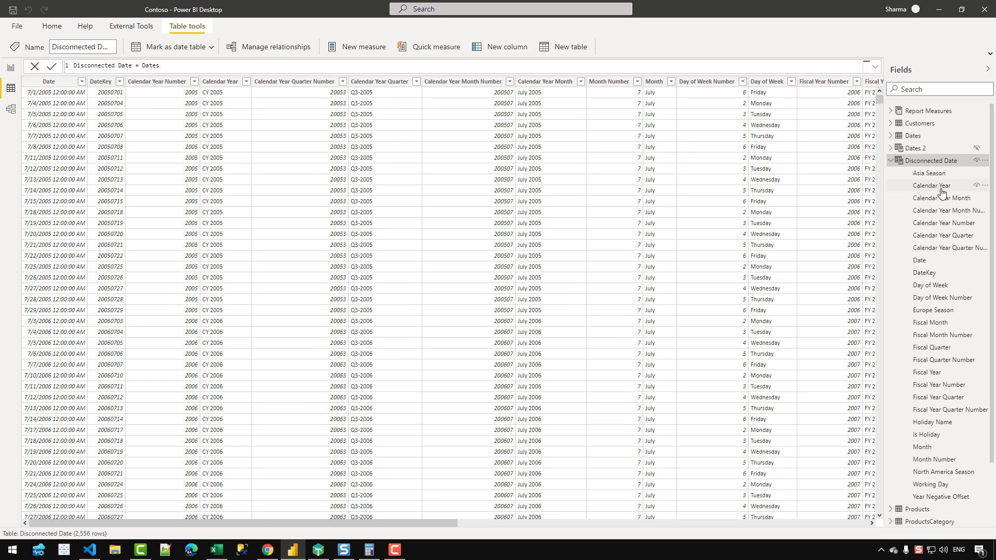
double_click(145, 65)
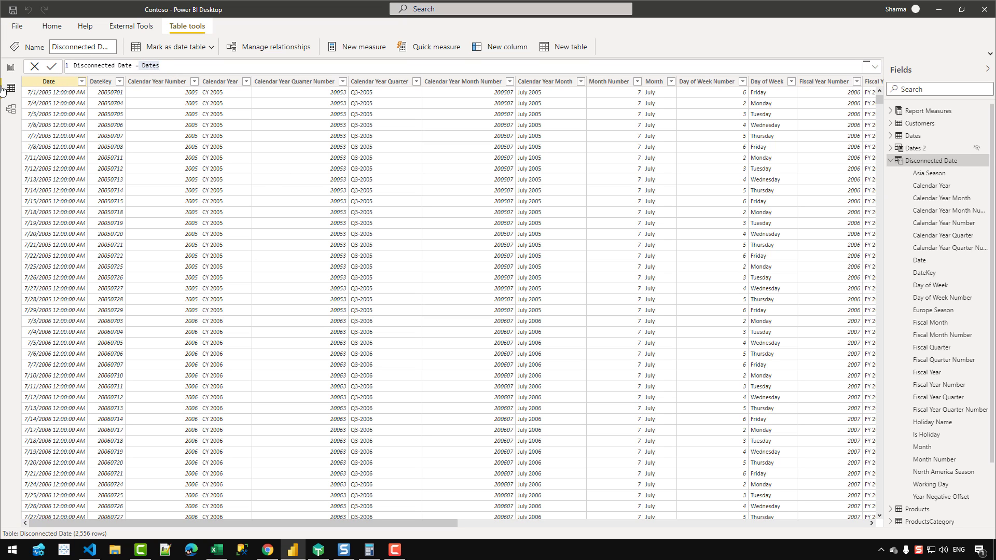
In the Layout 1 model diagram, move the Sales table slightly lower and select the Disconnected Date table.
click(8, 113)
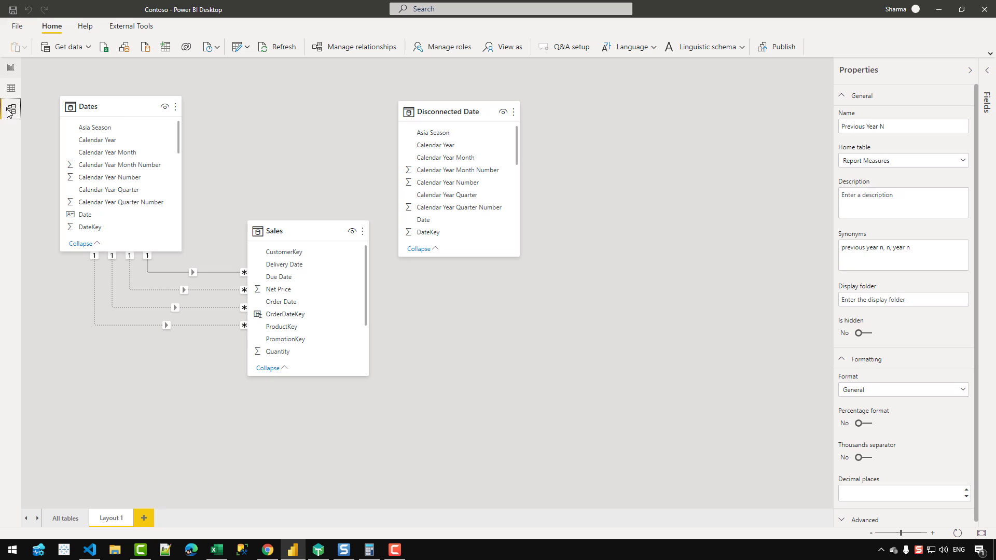
click(553, 140)
drag(285, 226, 277, 258)
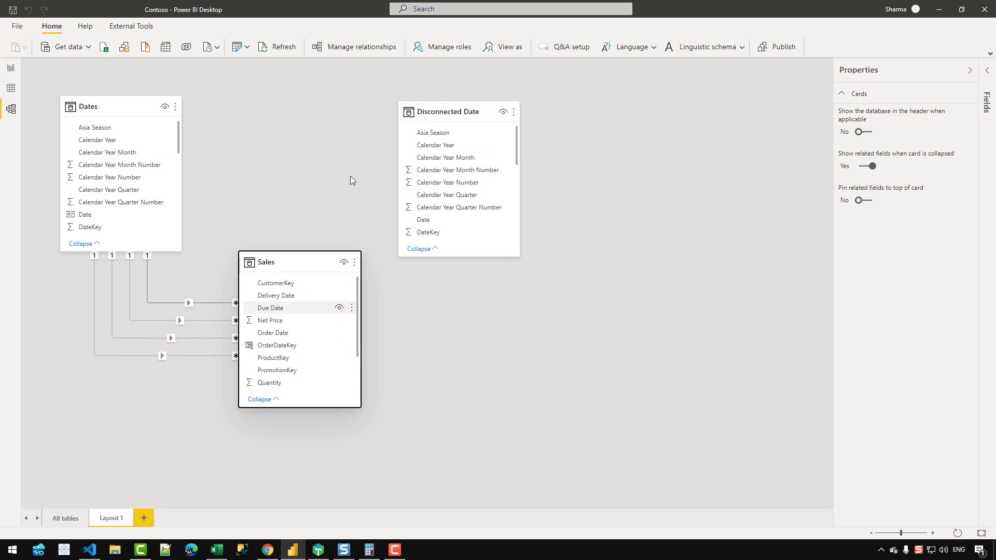
click(438, 110)
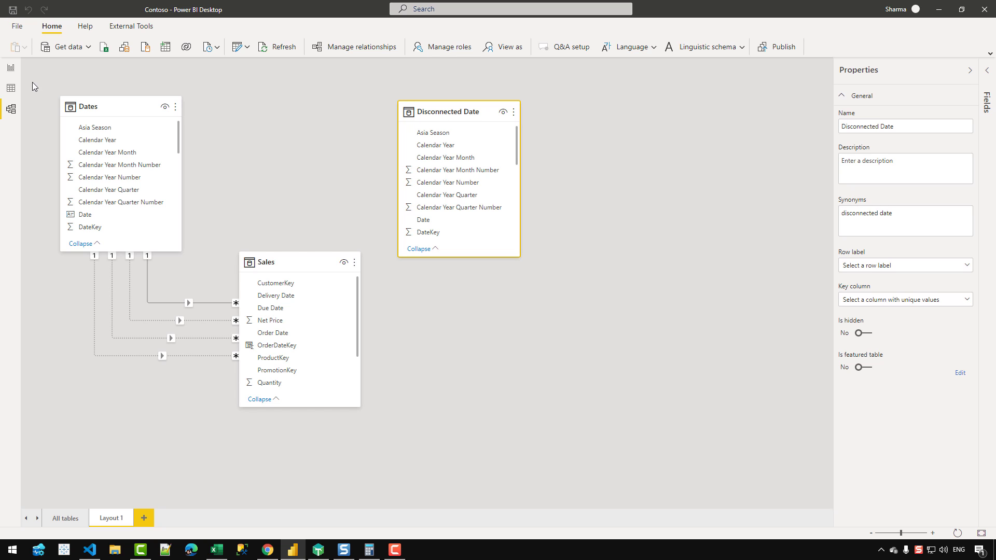
On report Page 4, move the matrix to the page's left edge and place the month slicer beside it, narrowing both visuals.
click(13, 69)
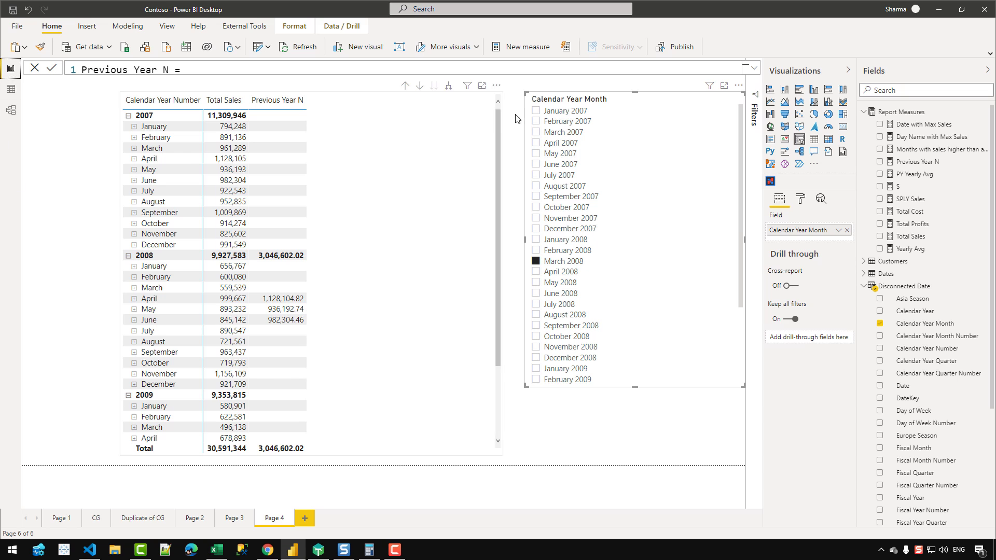
drag(493, 210, 410, 203)
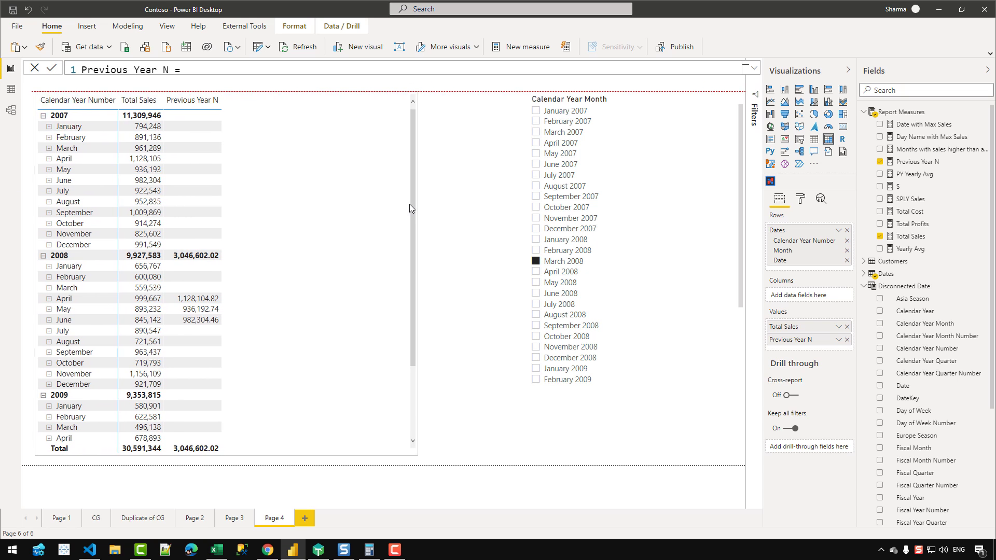
click(511, 205)
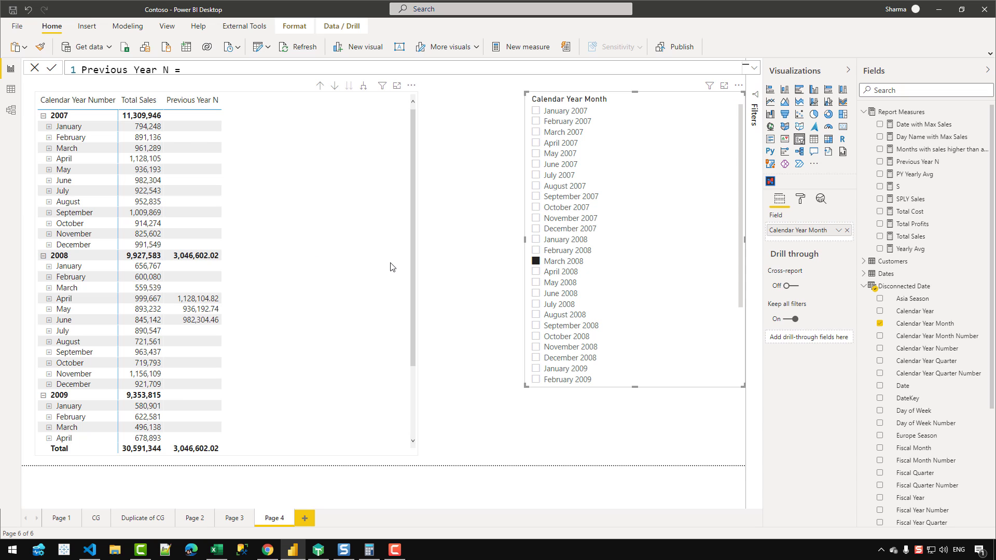
click(316, 262)
drag(418, 275, 305, 281)
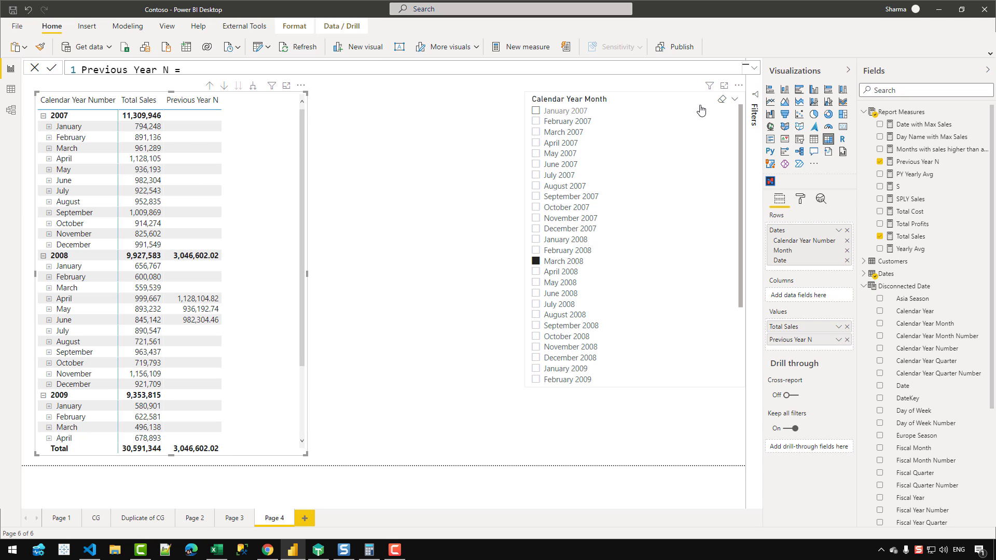
drag(695, 102, 501, 102)
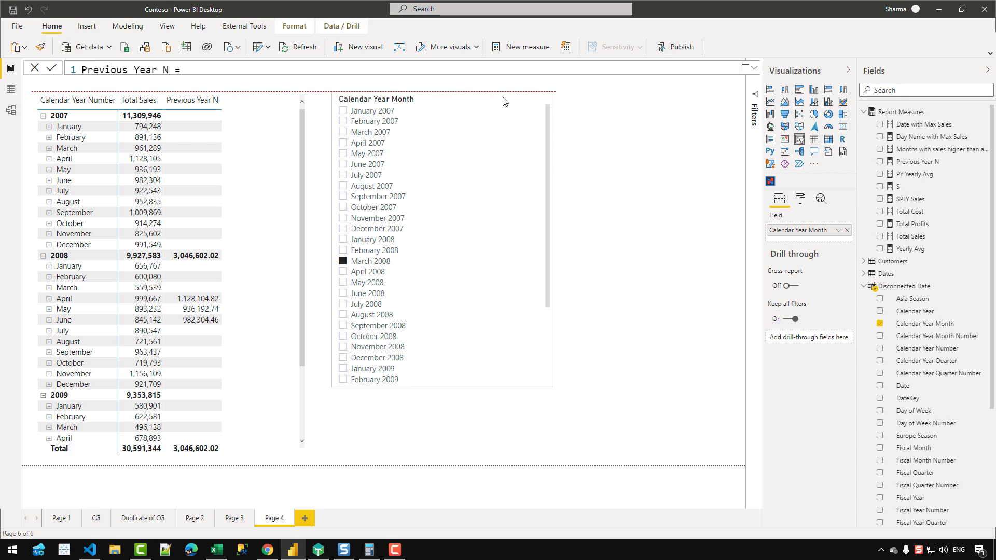
drag(551, 240, 489, 240)
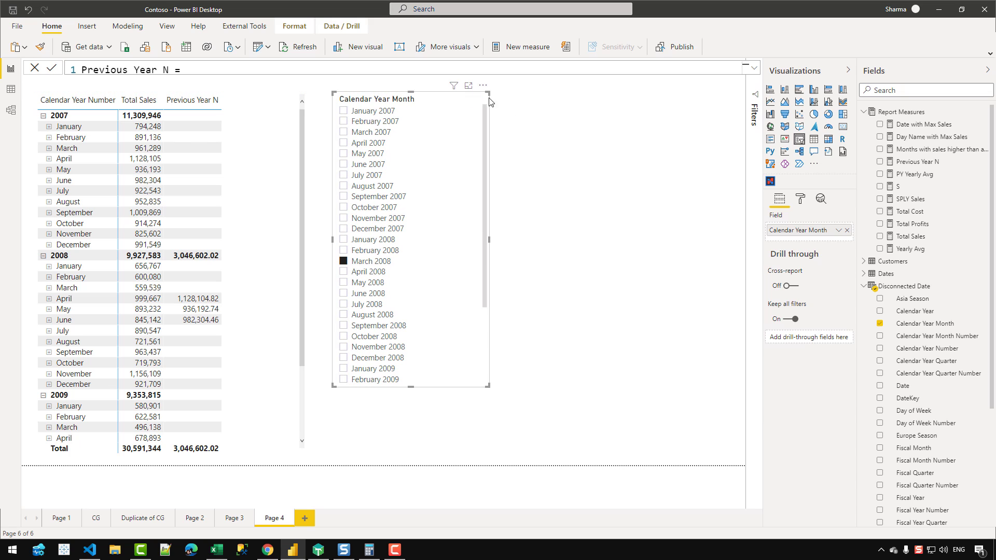
Duplicate the Calendar Year Month slicer, place the copy beside the original and clear its March 2008 selection.
key(ctrl+c)
key(ctrl+v)
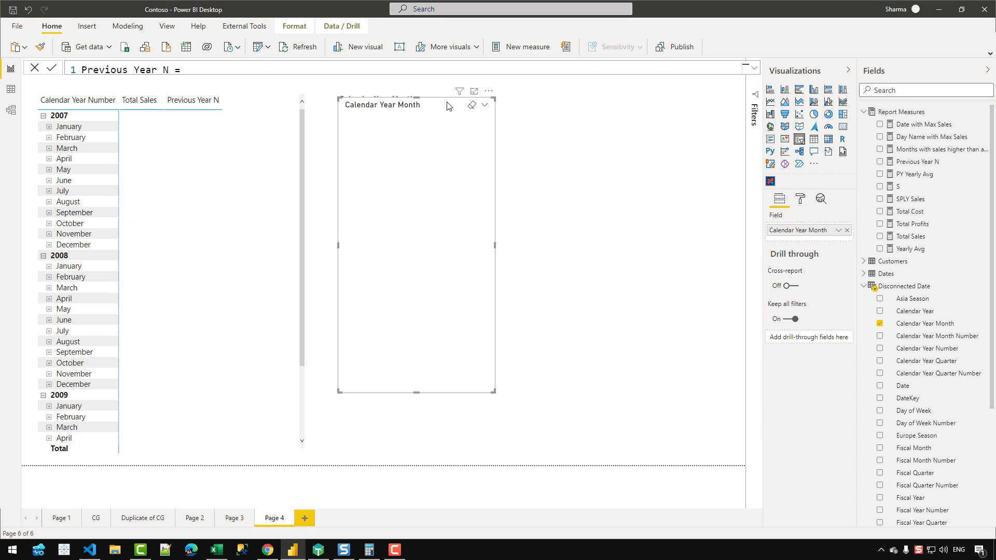
drag(473, 99, 627, 100)
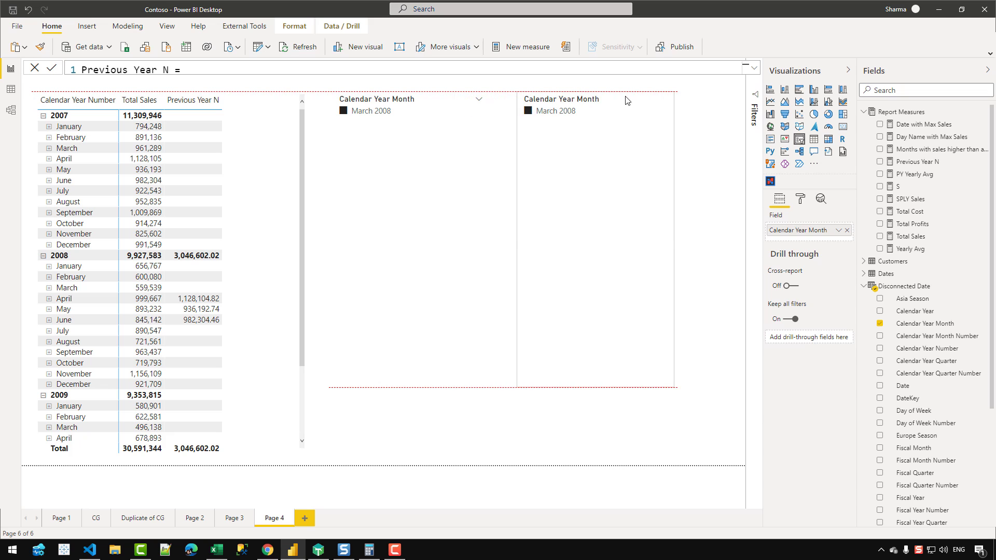
click(527, 110)
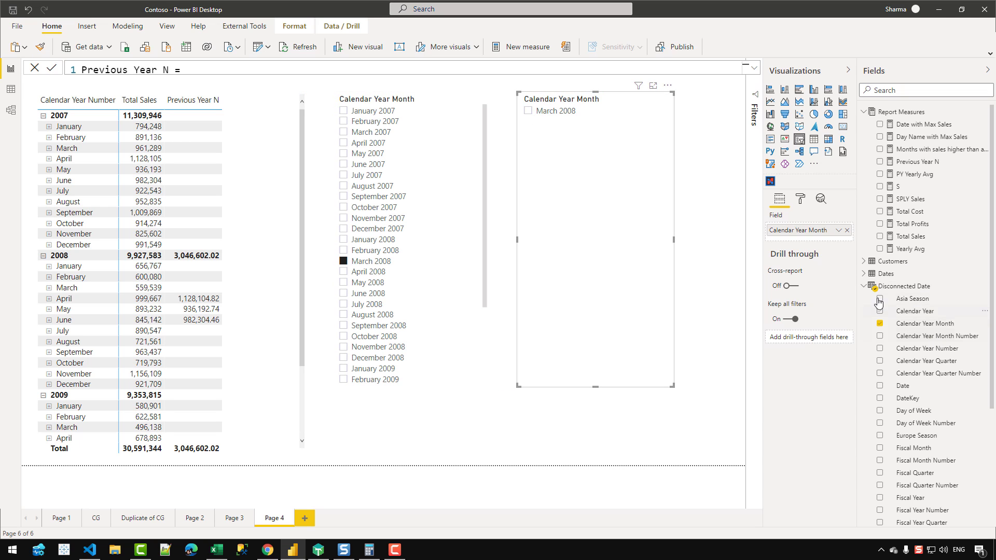
Replace the duplicate slicer's field with Calendar Year Month Number from the Dates table.
click(864, 287)
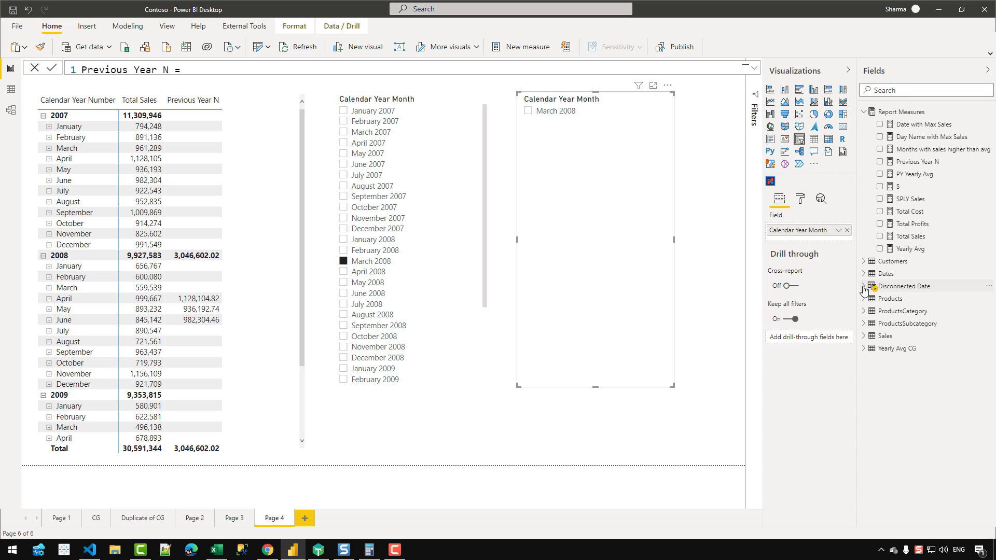
click(846, 229)
click(863, 274)
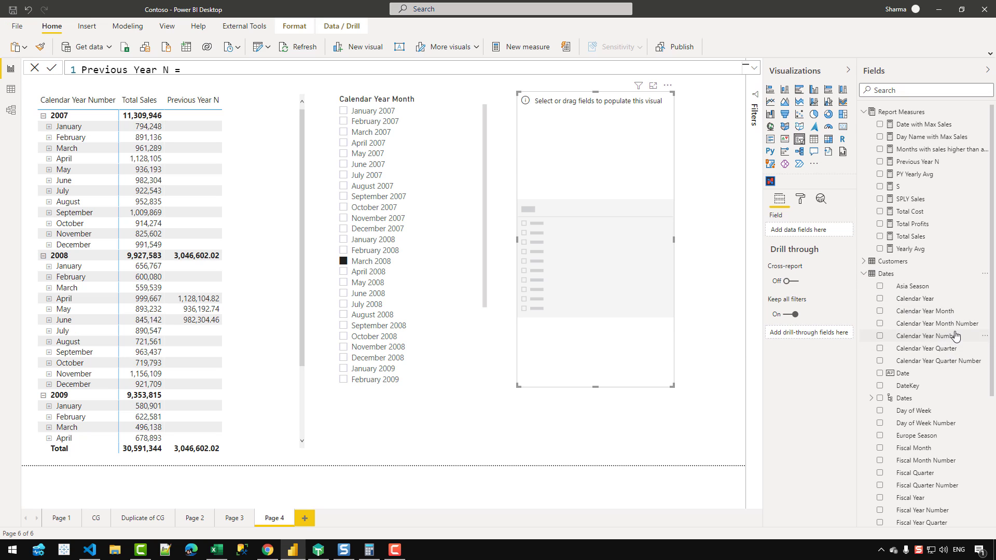
drag(948, 328, 682, 234)
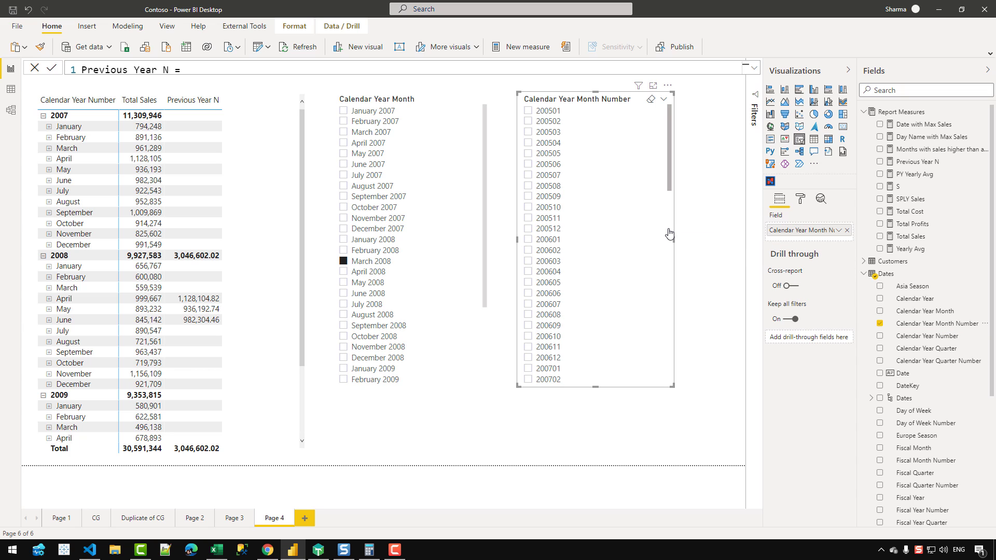
Filter the matrix to 200804 with the Calendar Year Month Number slicer and remove that slicer.
scroll(627, 199, down, 2)
scroll(626, 198, down, 10)
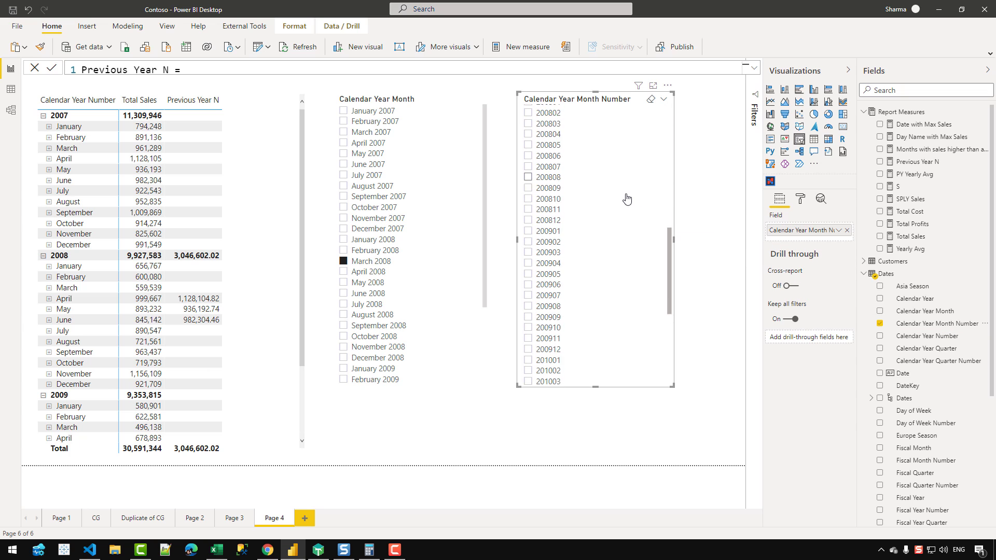
scroll(551, 200, up, 3)
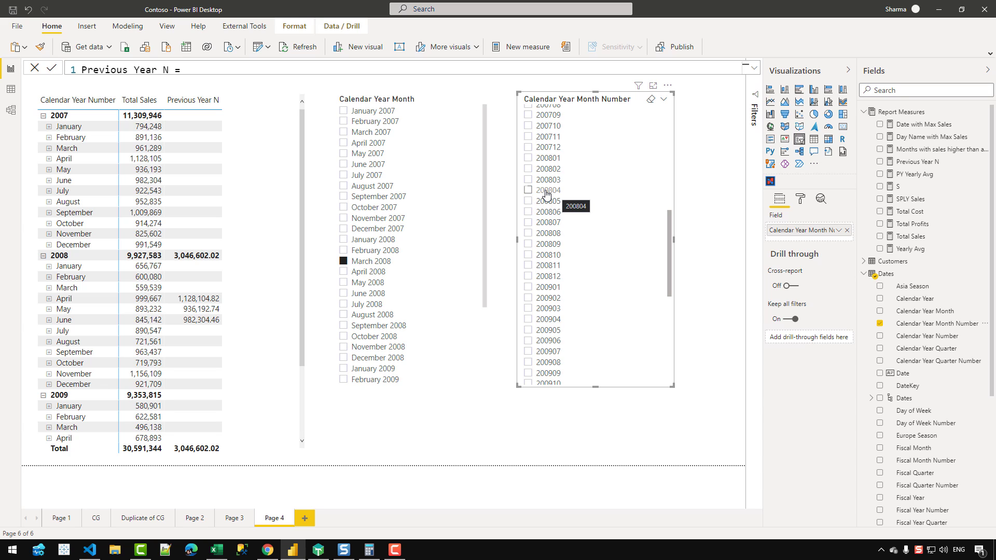
click(547, 192)
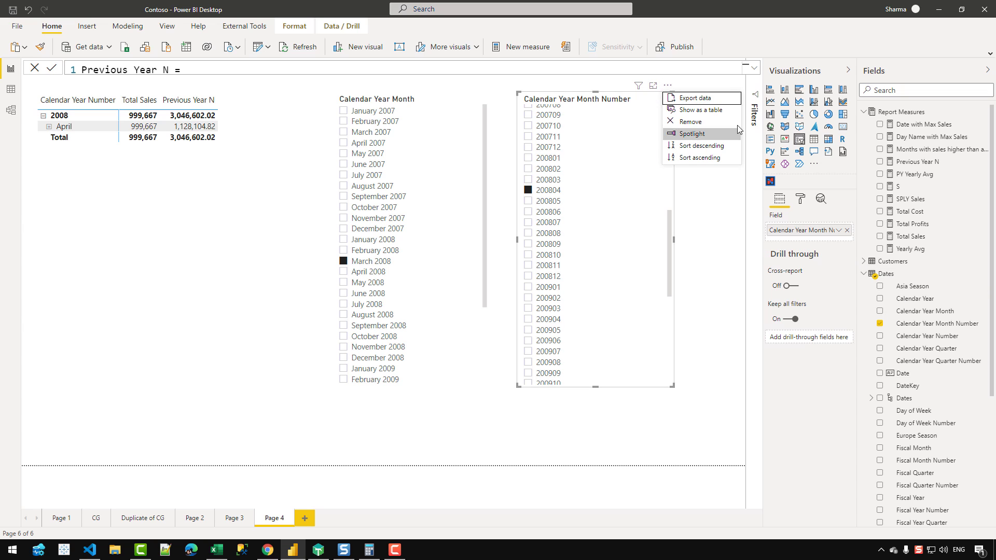
click(715, 122)
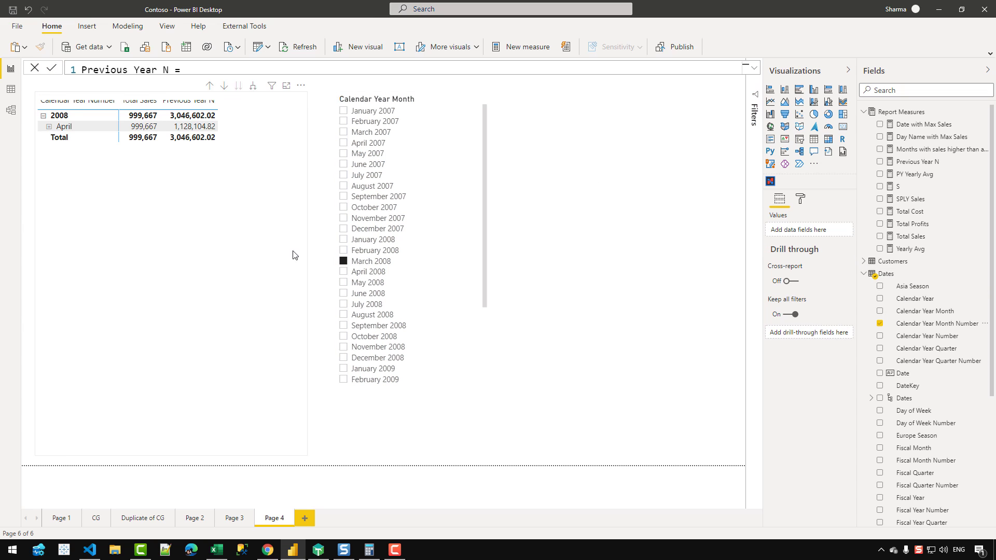
Try the months April to July 2008 one by one in the Calendar Year Month slicer, ending on April 2008.
click(343, 260)
click(344, 271)
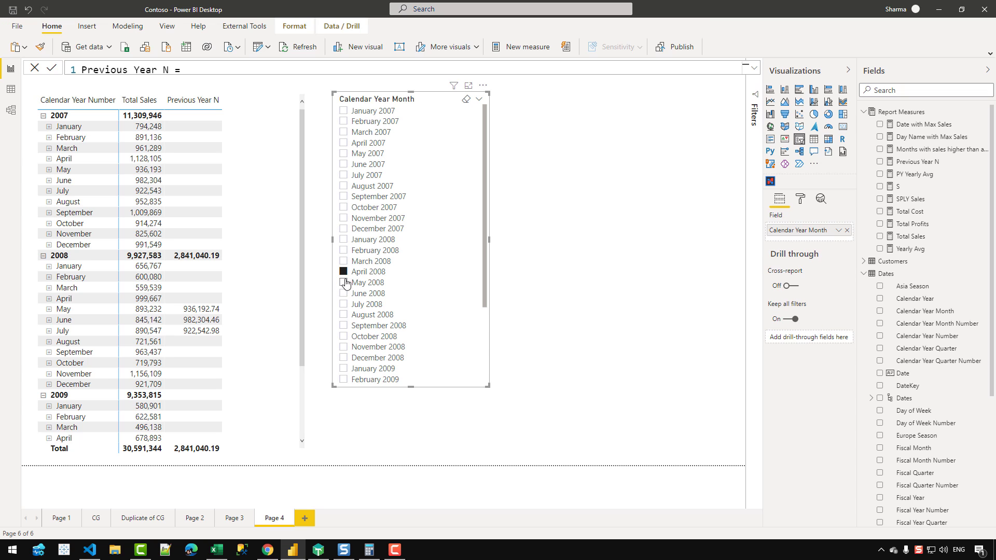
click(344, 283)
click(343, 293)
click(344, 305)
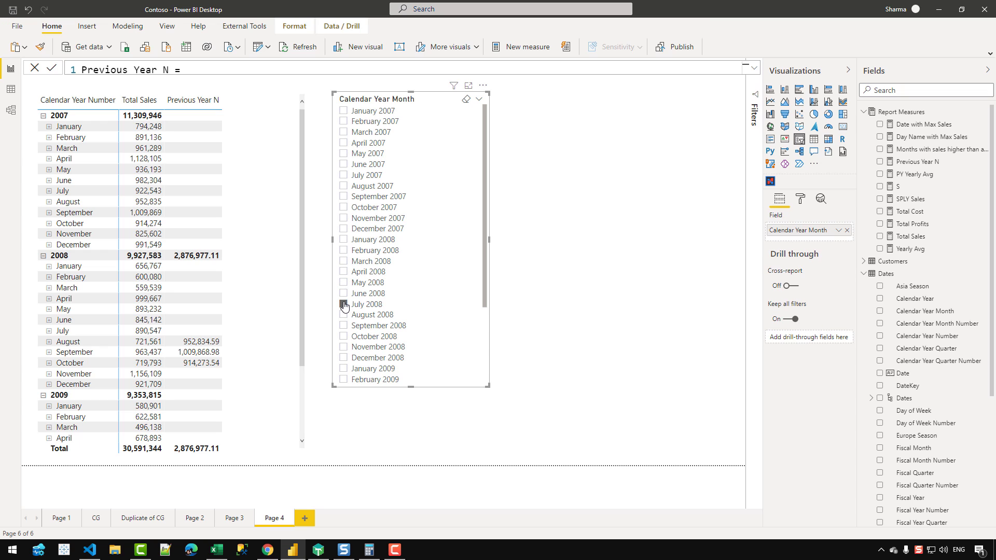
click(342, 271)
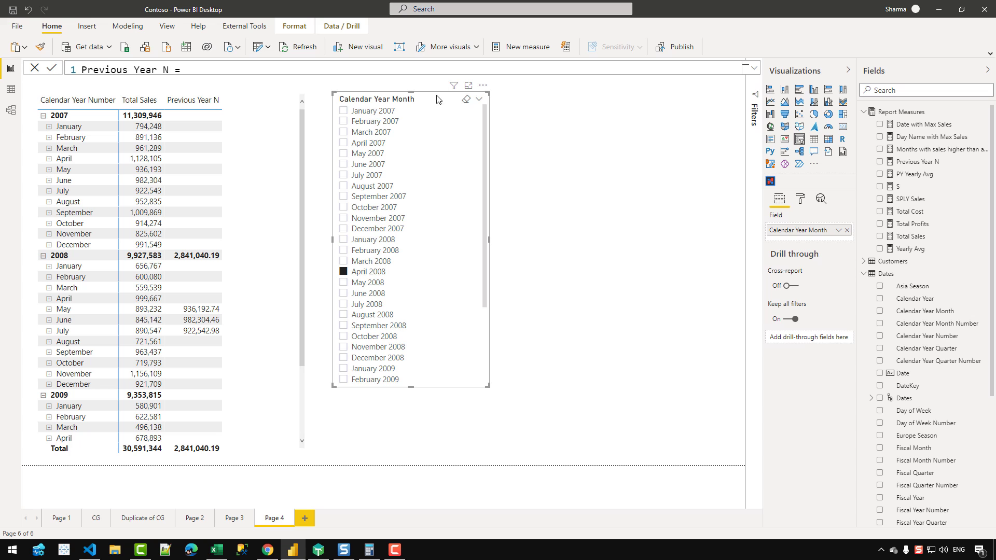
Shift the Calendar Year Month slicer and the matrix to the right to centre them on the page.
drag(329, 117, 443, 116)
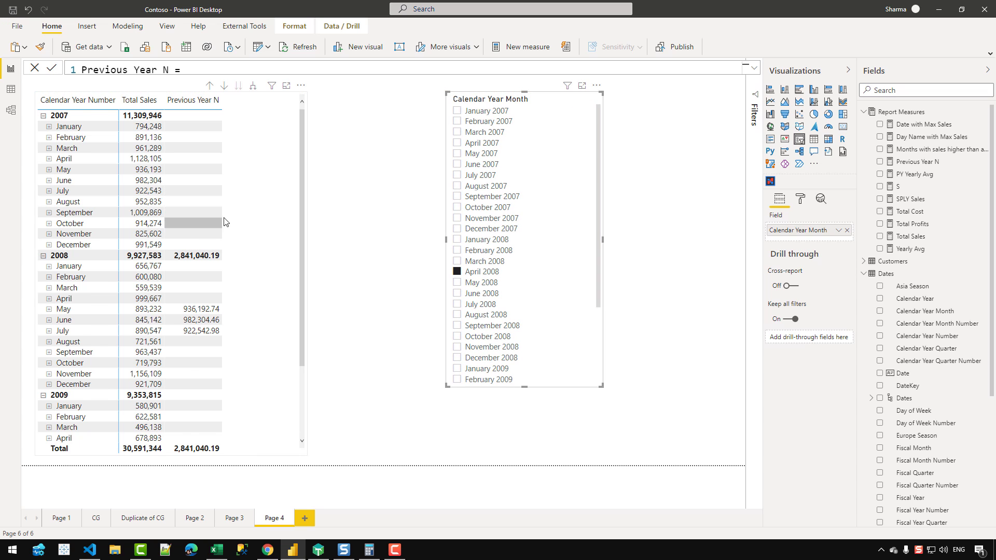
drag(228, 218, 287, 219)
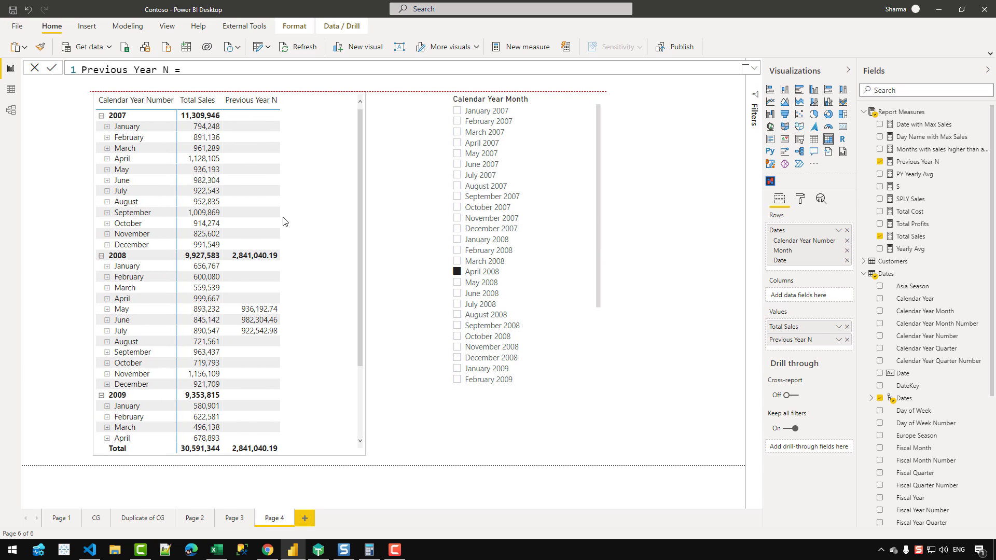
right_click(901, 187)
key(Escape)
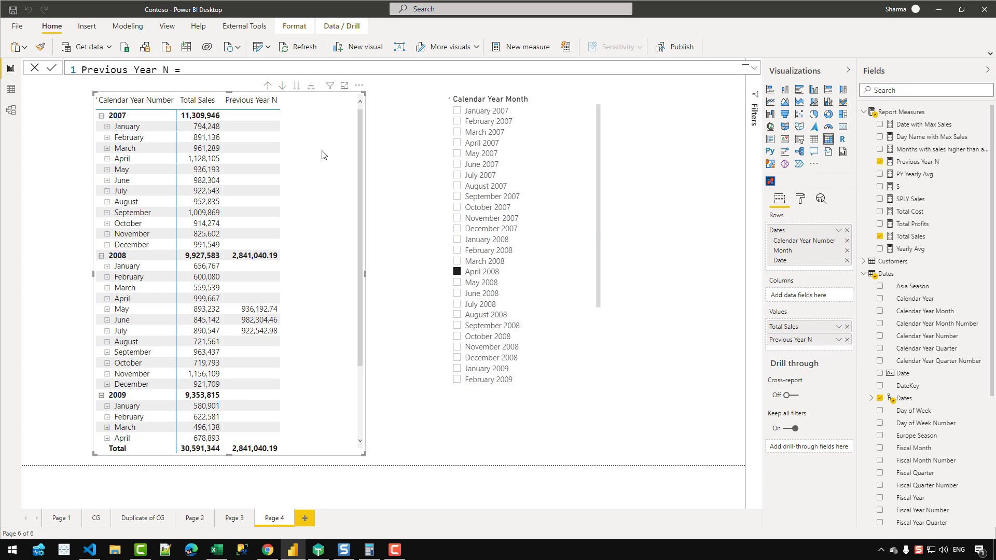
Create a new measure named Previous Year N 2.
key(alt+h)
text(nm)
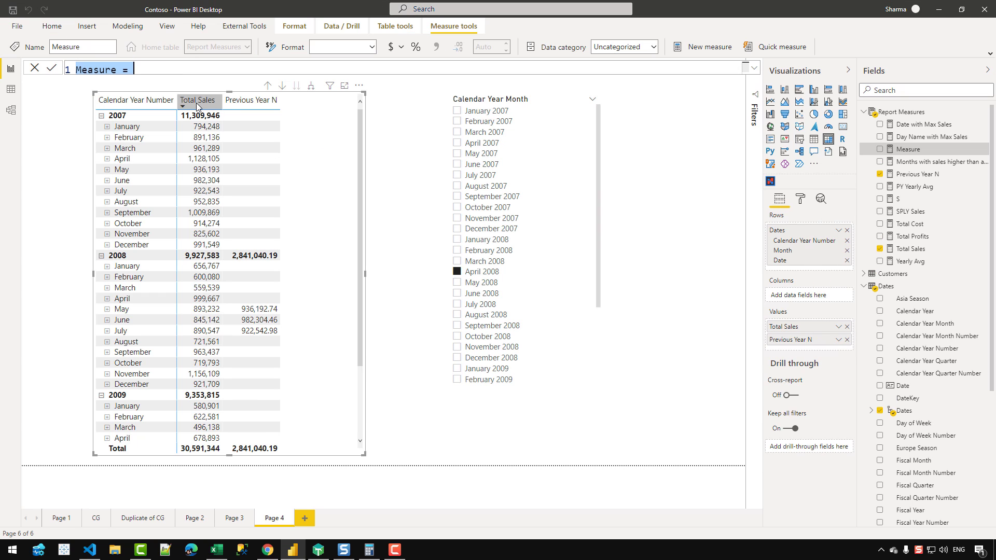
text(Previous)
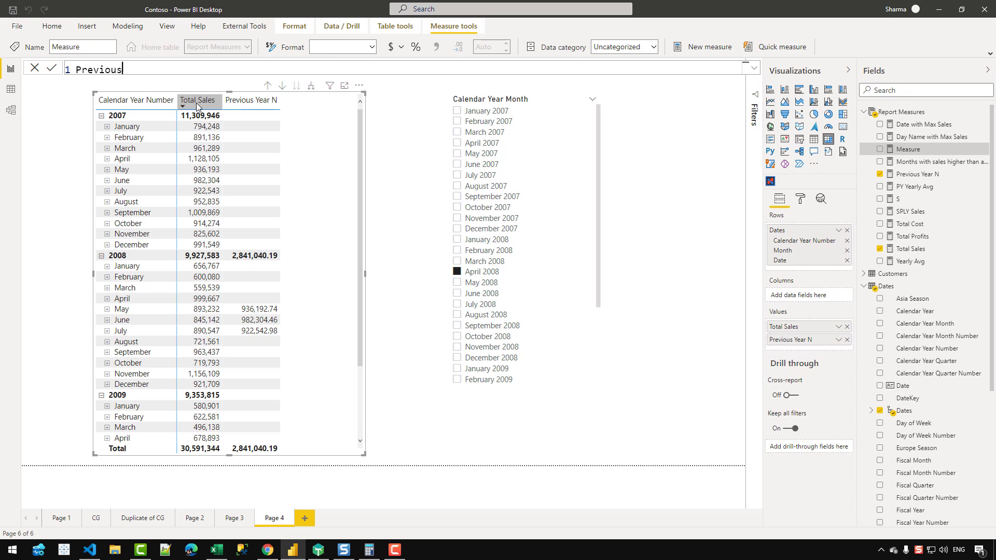
text( Year N 2 =)
key(shift+Return)
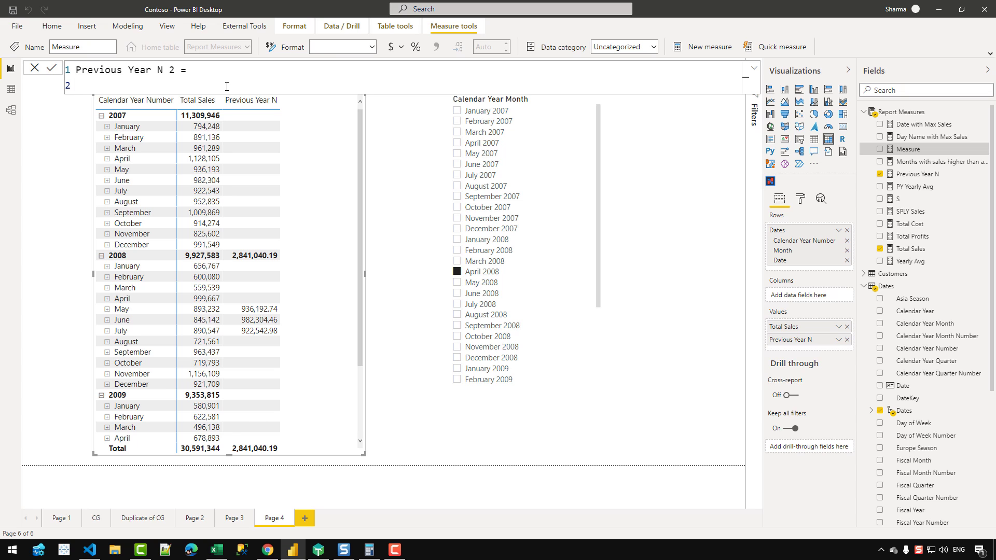
Declare the variable SelectedMonthYear as a CALCULATE of MAX over 'Disconnected Date'[Calendar Year Month Number].
text(VAR SelectedMonthYear =)
key(shift+Return)
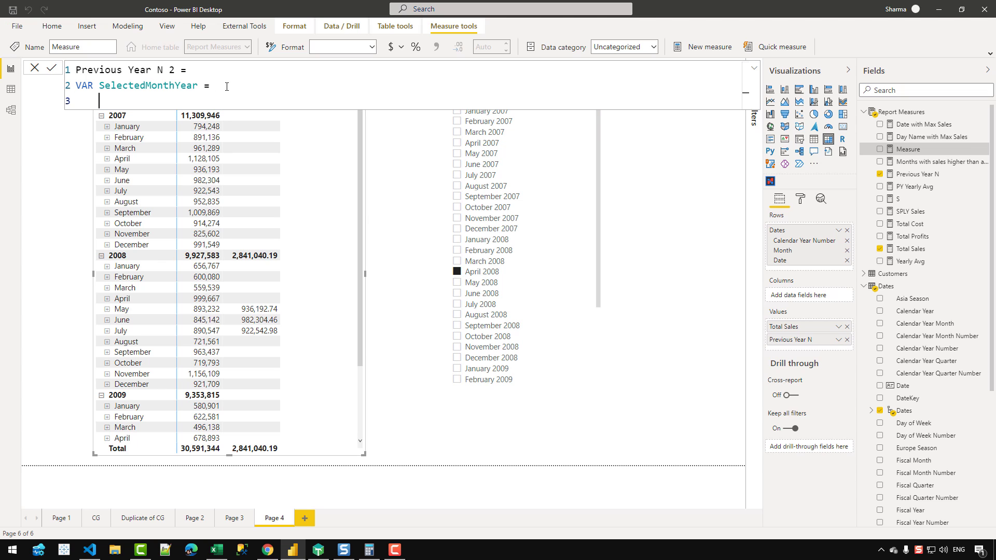
text(CALCULATE ()
key(shift+Return)
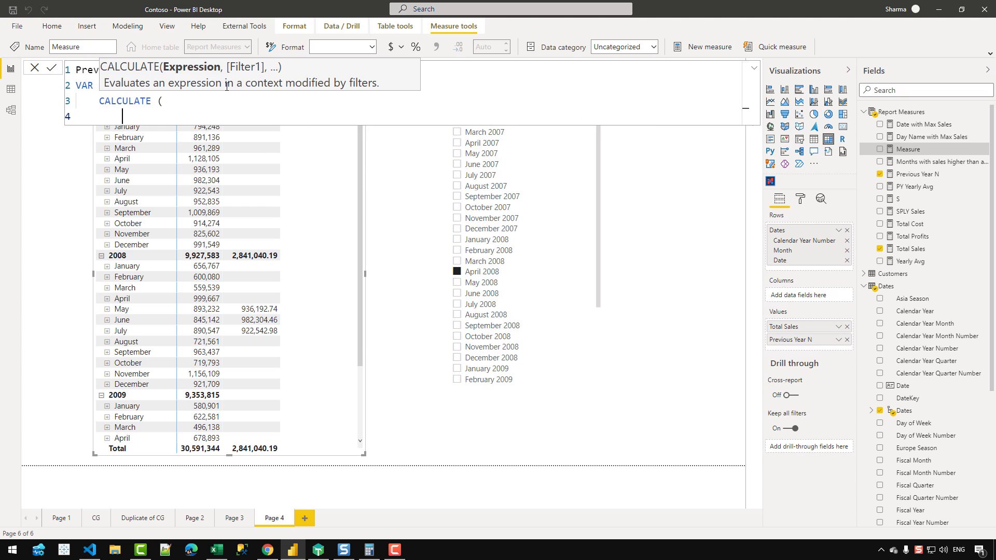
key(Tab)
text(MAX ( DIS)
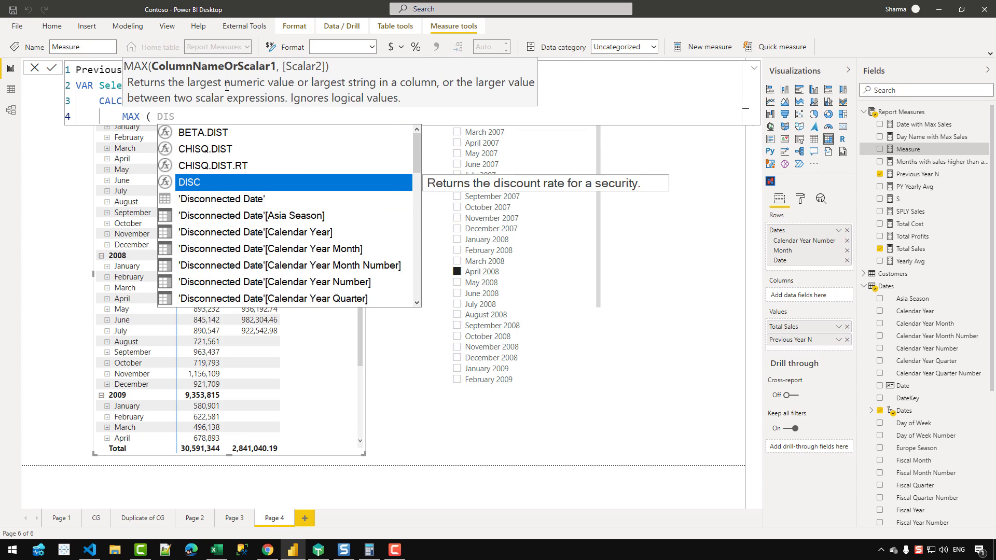
key(Down)
key(Tab)
text([CALEN)
key(Down)
key(Down)
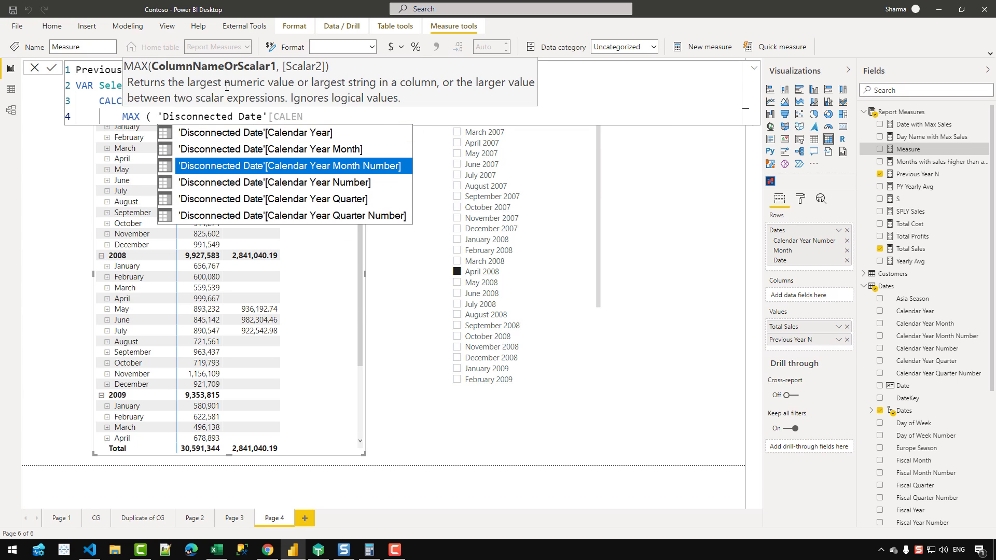
key(Tab)
text(),)
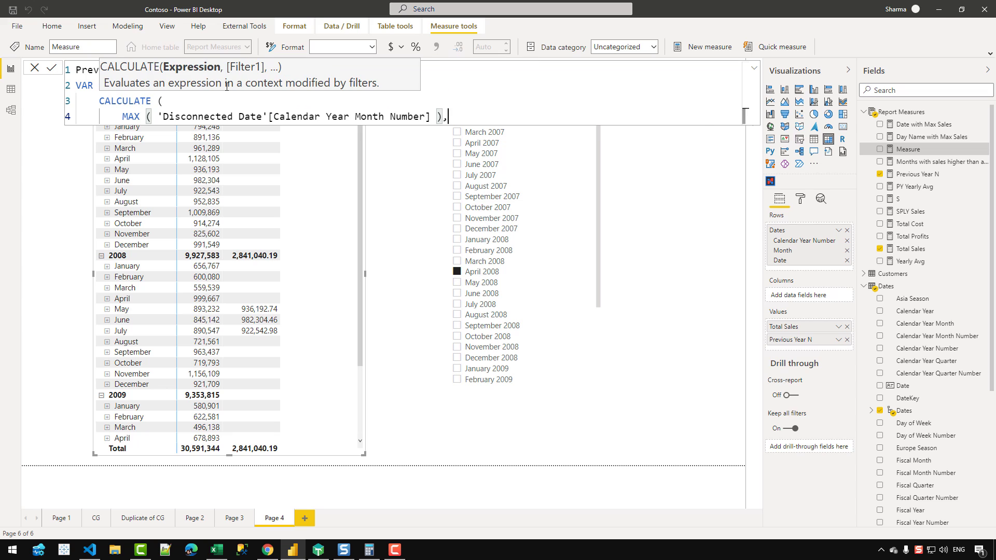
Add ALLSELECTED ( 'Disconnected Date' ) as the CALCULATE filter and close the SelectedMonthYear expression.
key(Return)
text(ALLSELE)
key(Tab)
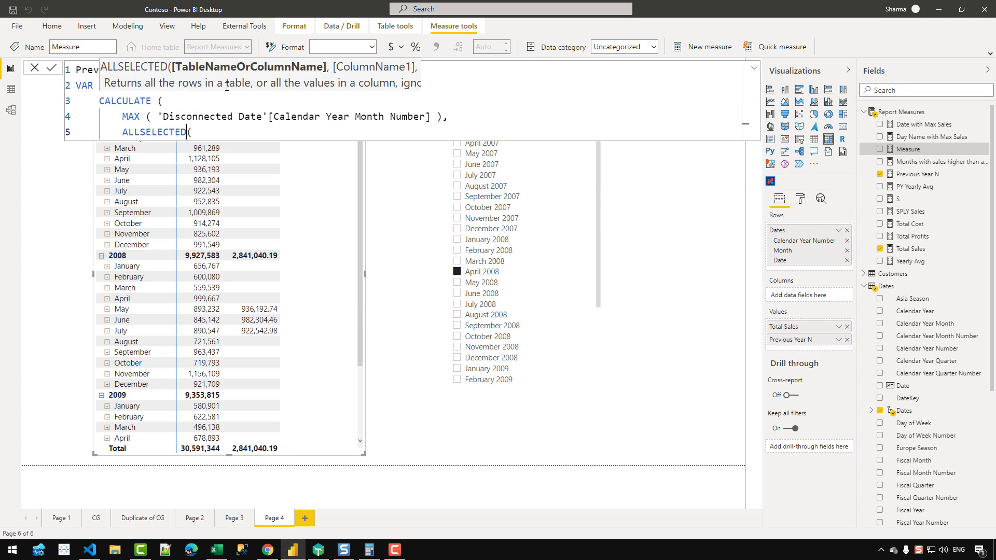
text(()
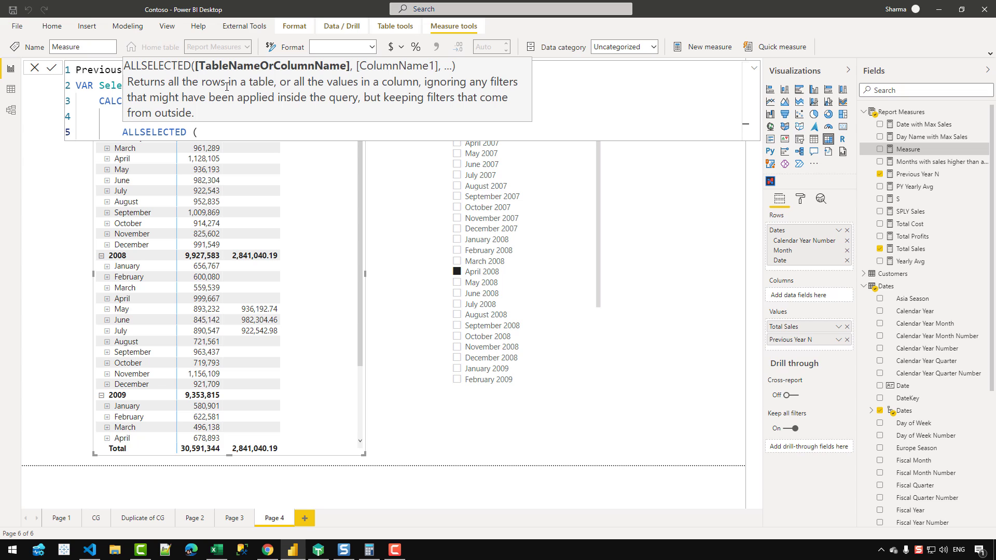
text(')
key(Tab)
text())
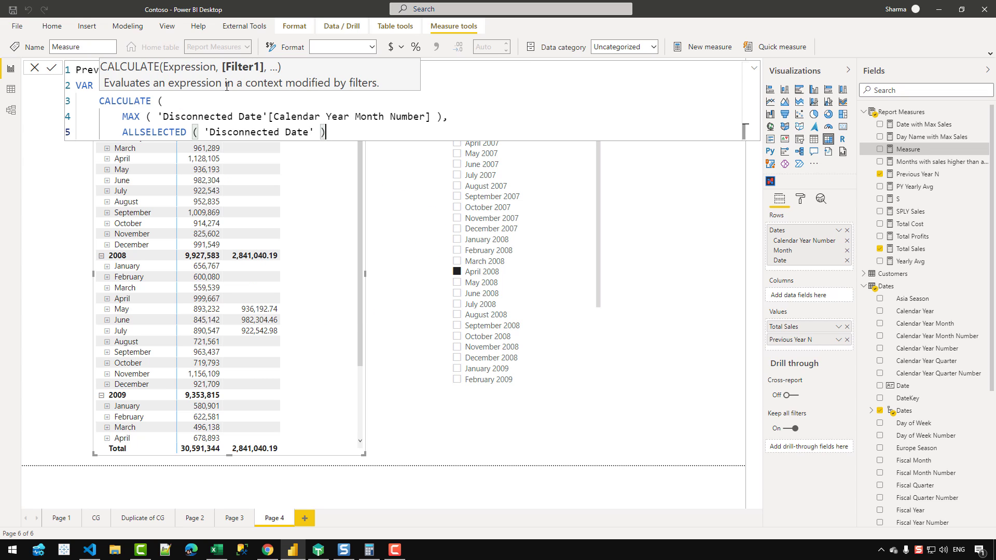
key(shift+Return)
text())
Return SelectedMonthYear from the measure and commit the formula.
key(shift+Return)
text(REU)
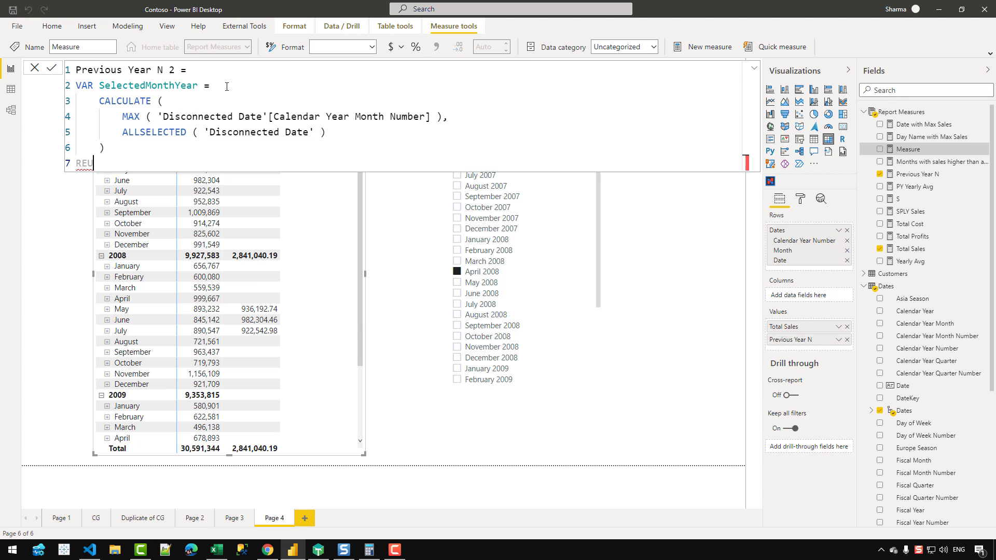
key(BackSpace)
text(TRUN)
key(BackSpace)
key(BackSpace)
key(BackSpace)
key(BackSpace)
key(BackSpace)
key(BackSpace)
text(RETURN)
key(shift+Return)
text(SELECTE)
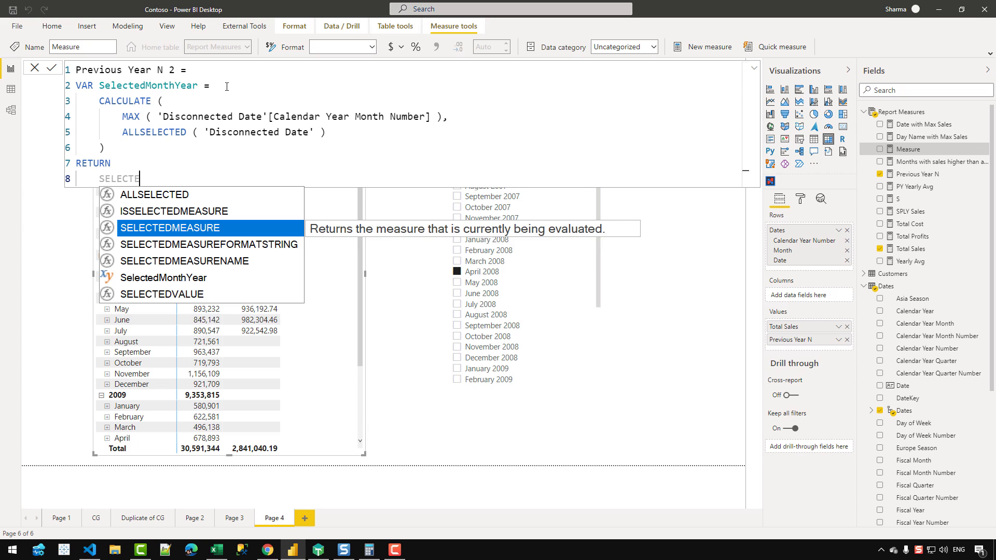
key(Tab)
key(Return)
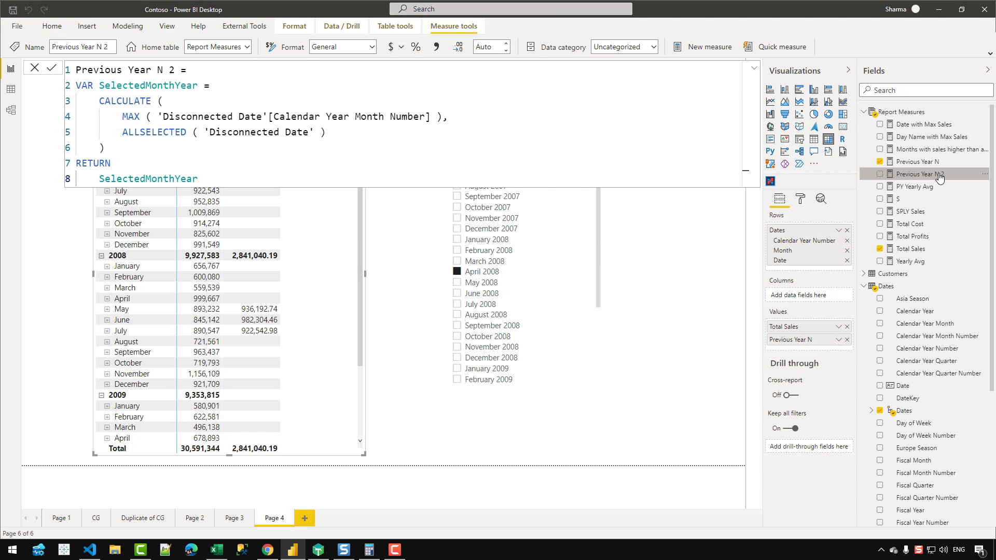
Add Previous Year N 2 to the matrix values and select July 2008 in the Calendar Year Month slicer.
drag(939, 177, 228, 278)
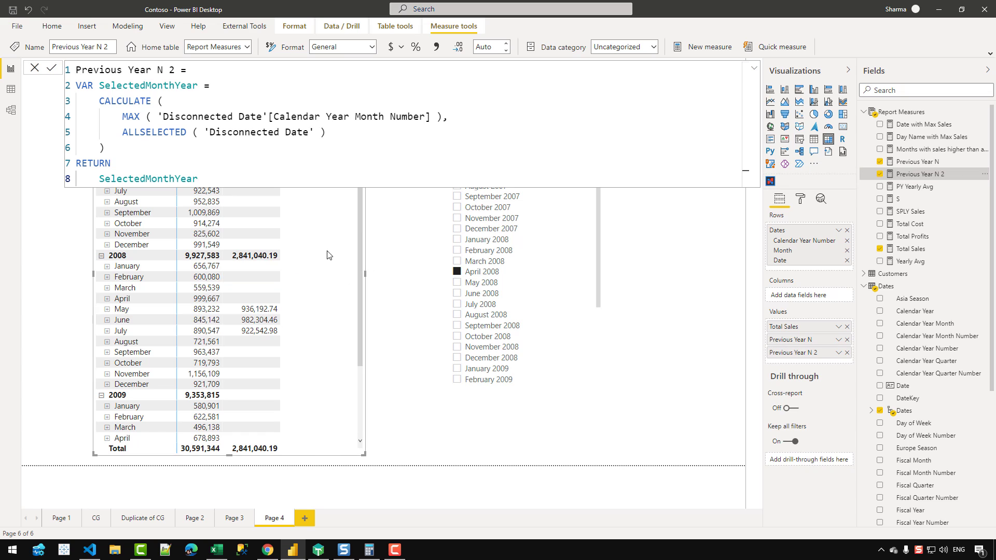
click(754, 68)
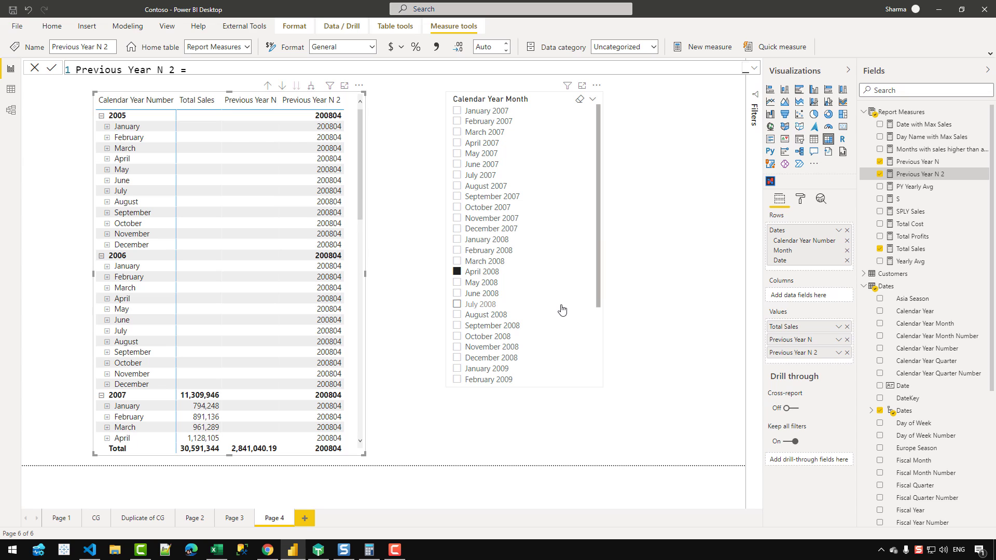
click(493, 306)
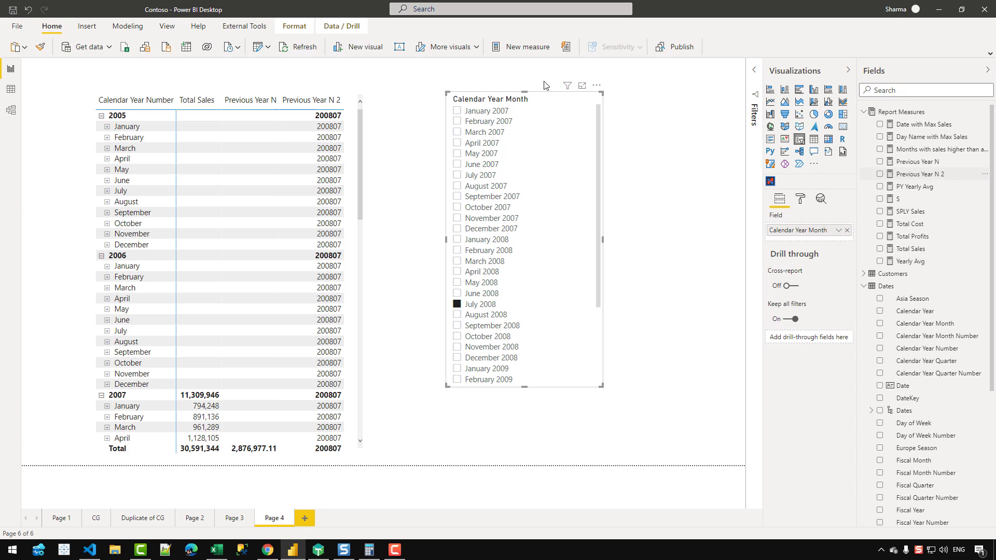
Reopen the Previous Year N 2 formula and declare a variable NextThreeMonths below SelectedMonthYear.
click(934, 177)
click(754, 68)
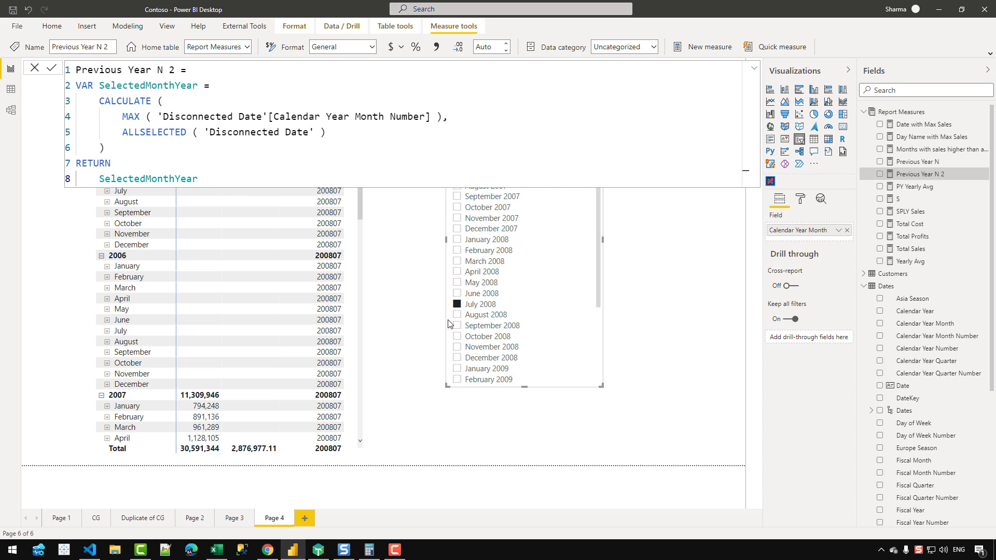
drag(128, 132, 104, 113)
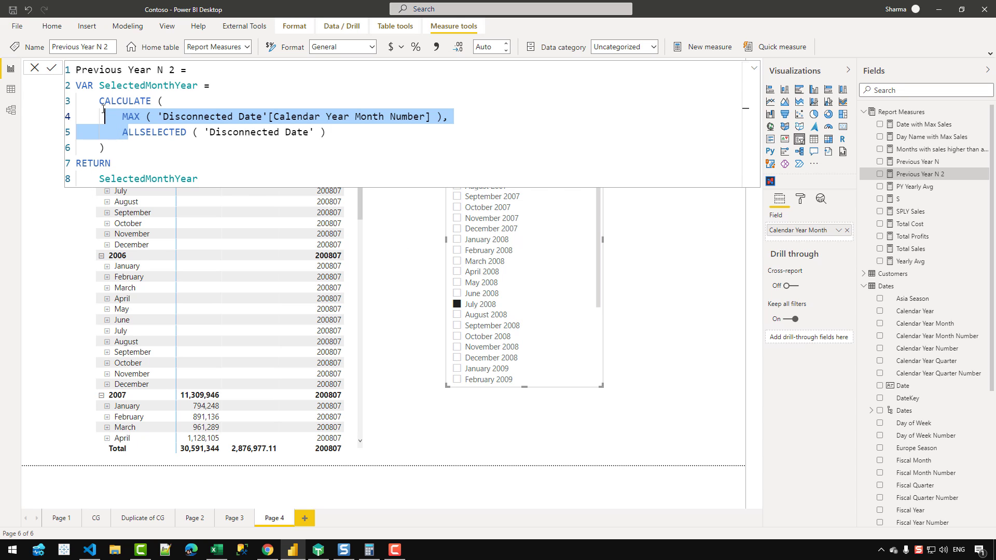
click(113, 148)
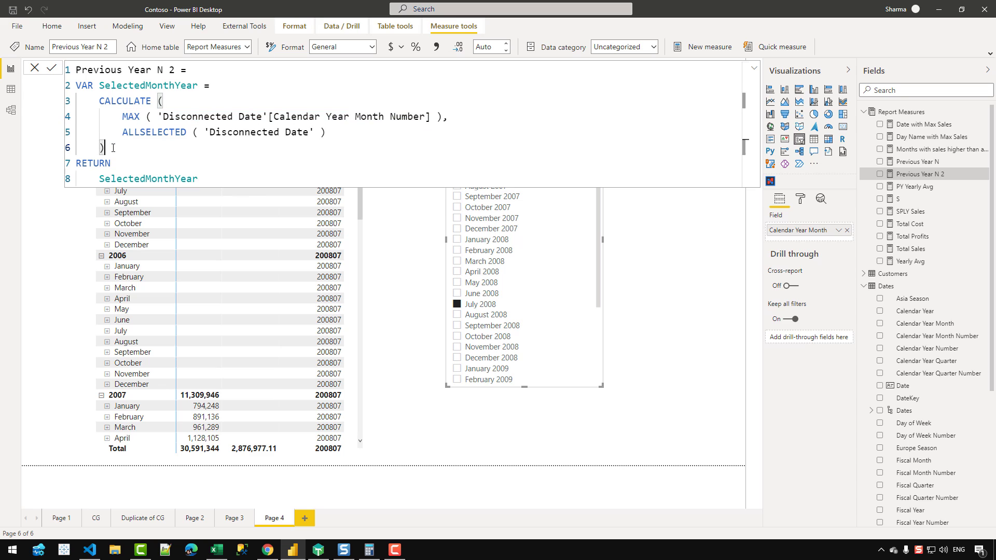
key(Return)
text(VA)
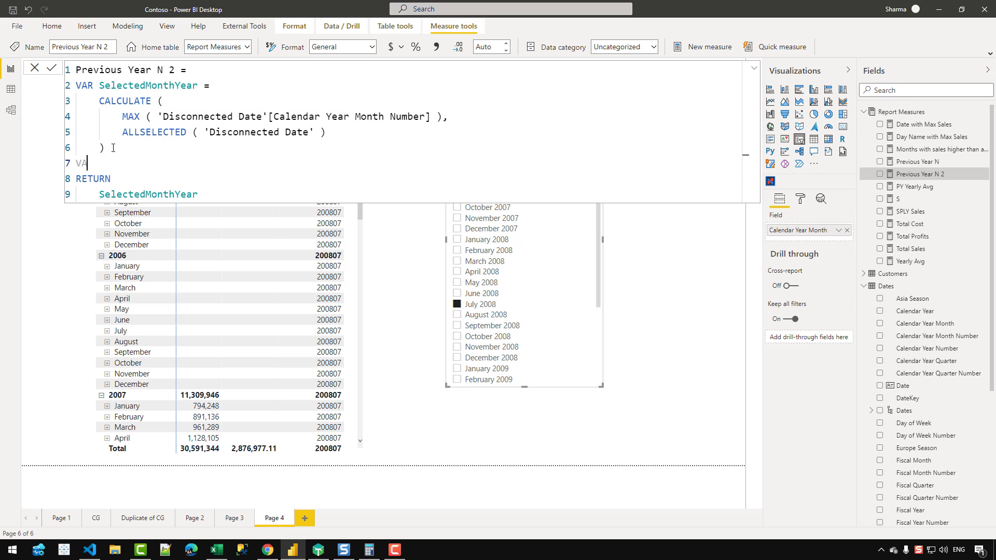
text(R NextTrh)
key(Return)
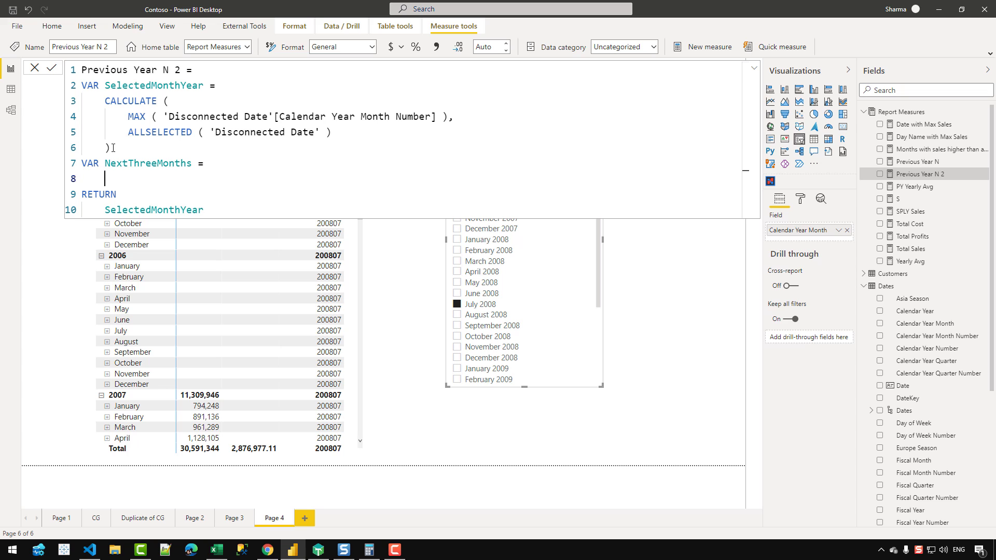
Start NextThreeMonths as a CALCULATETABLE over TOPN of 3 from VALUES of 'Disconnected Date'[Calendar Year Month Number].
text(CALCULATETABLE ()
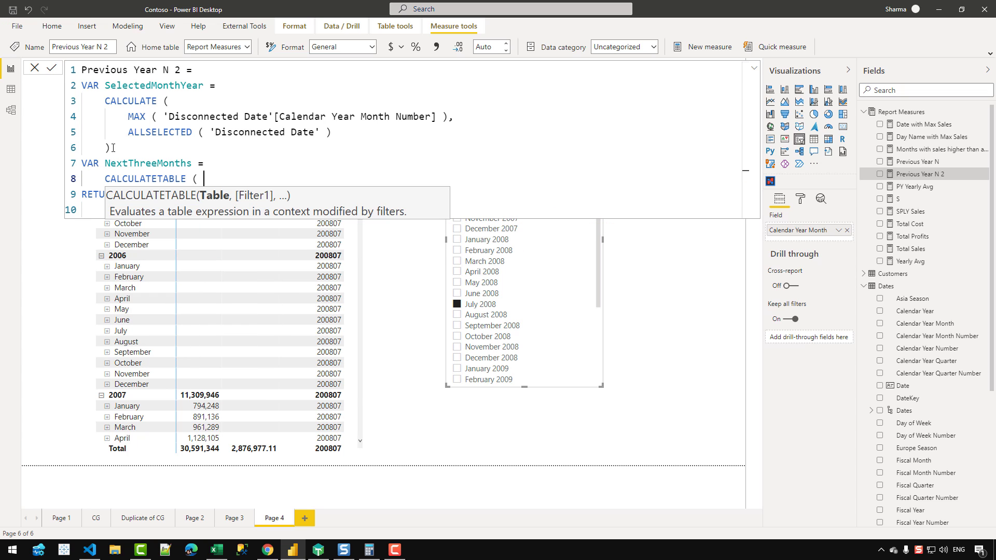
key(Return)
text(TOPN ()
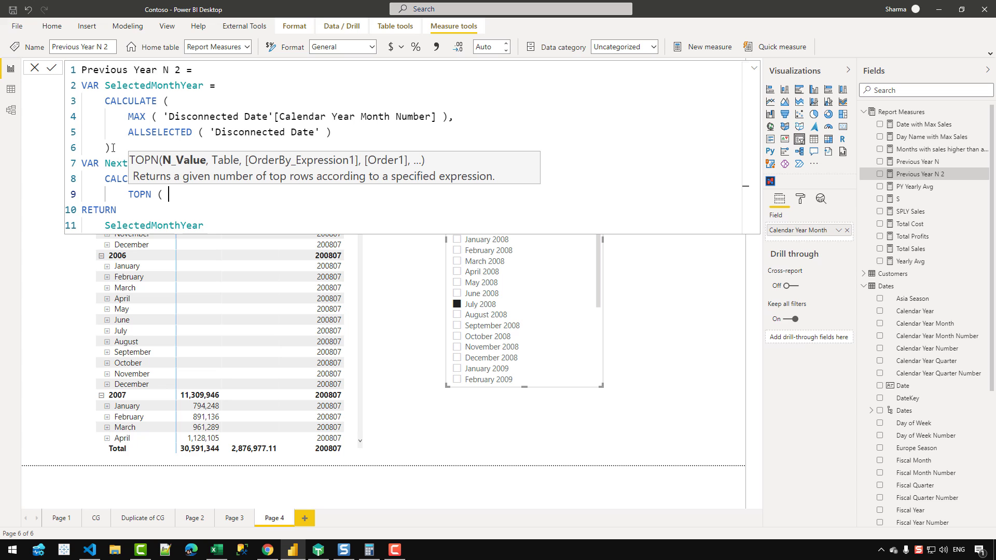
text(3, VALUES ( DI)
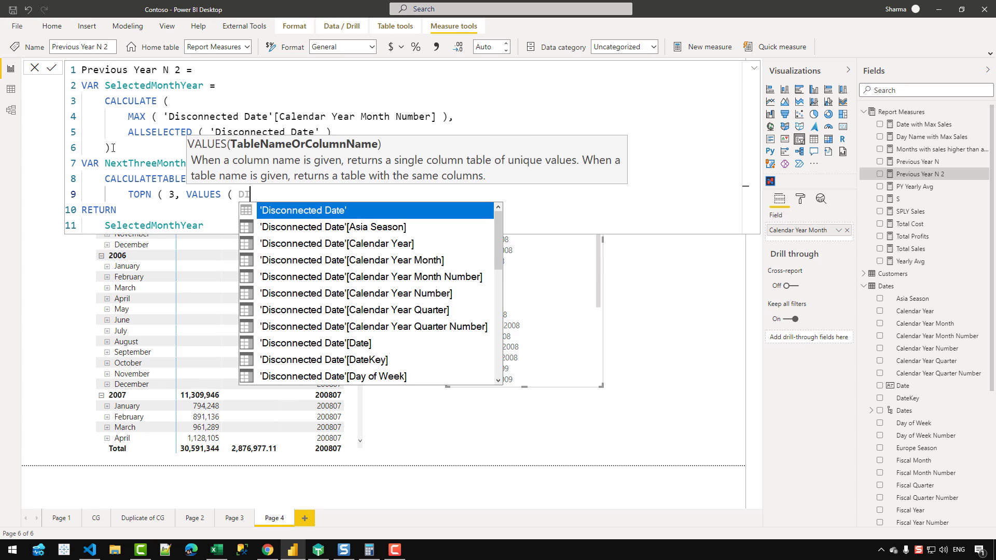
key(Tab)
text([CALEN)
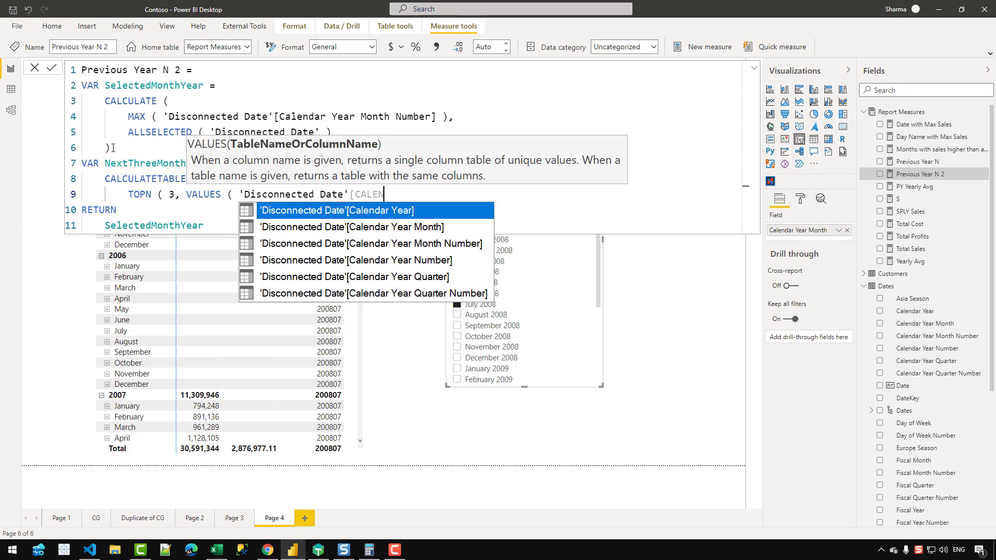
key(Down)
key(Down)
key(Tab)
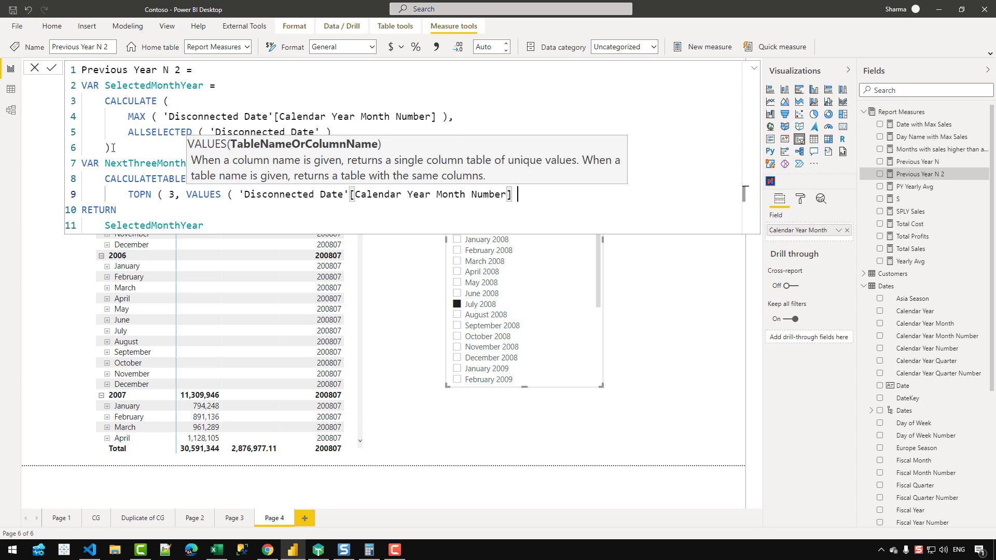
text(0)
key(BackSpace)
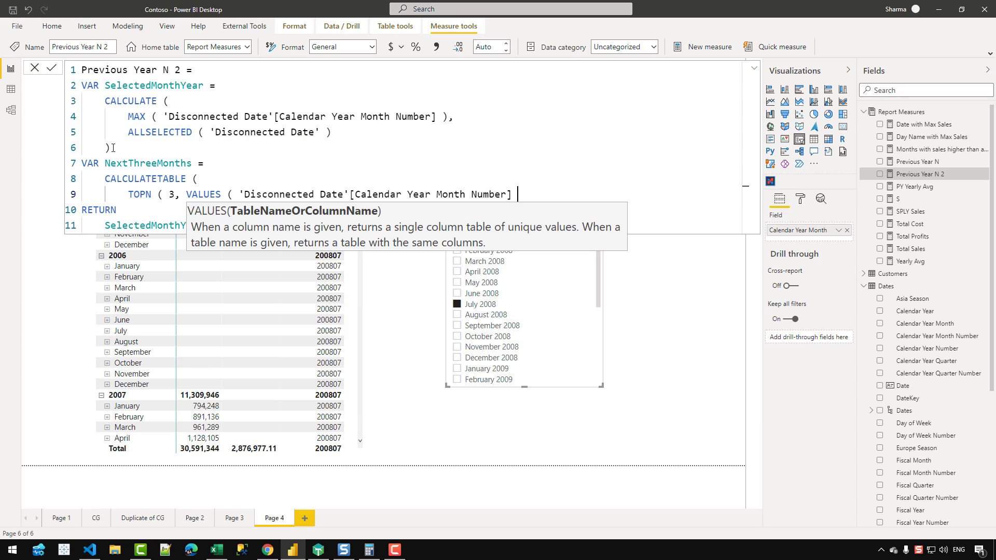
Order the TOPN by 'Disconnected Date'[Calendar Year Month Number] in ASC order and close the function.
text(), DIS)
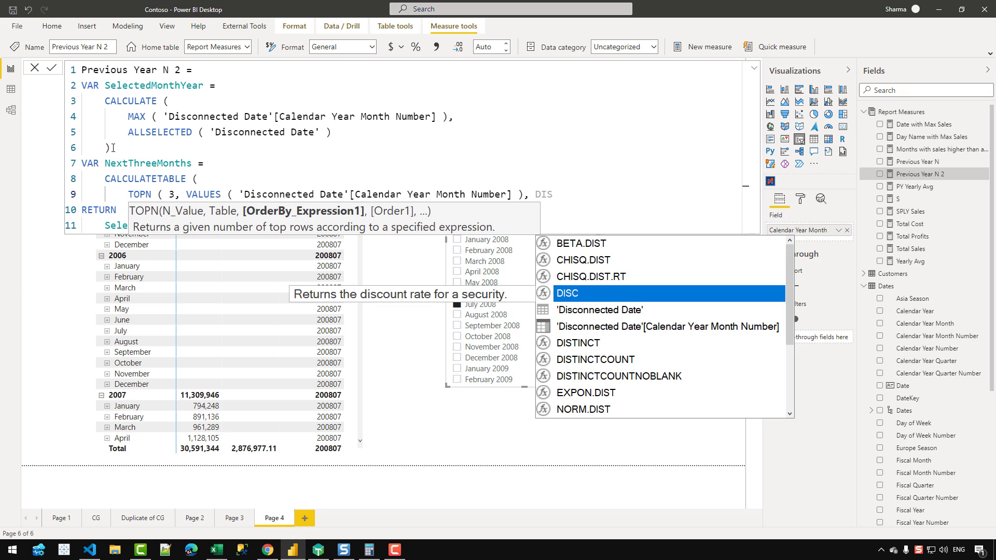
key(Down)
key(Down)
key(Tab)
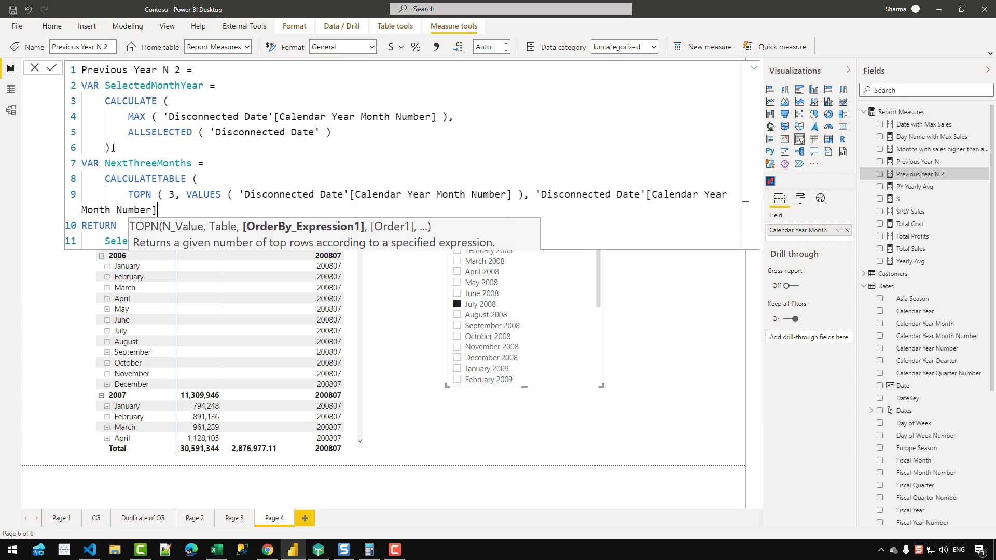
text(, )
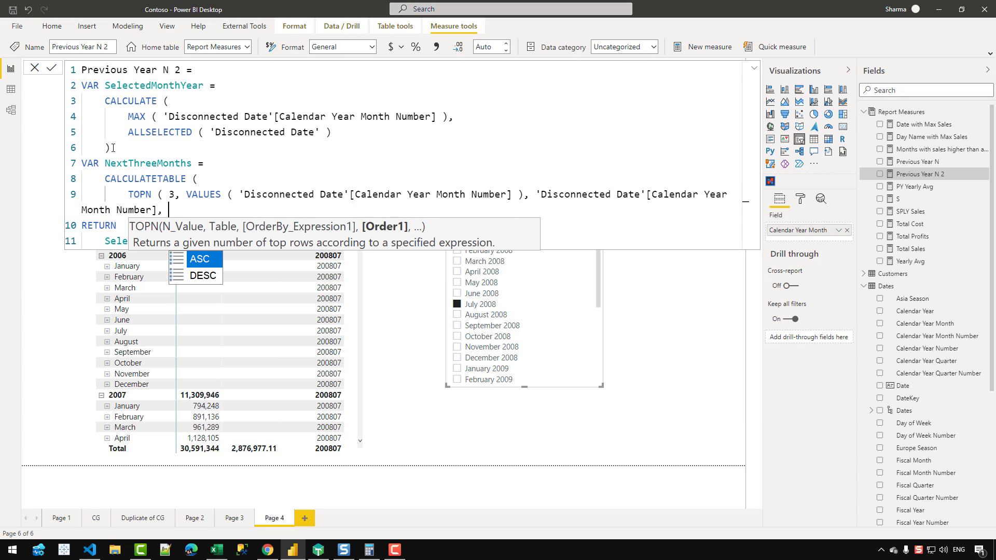
text(ASC ))
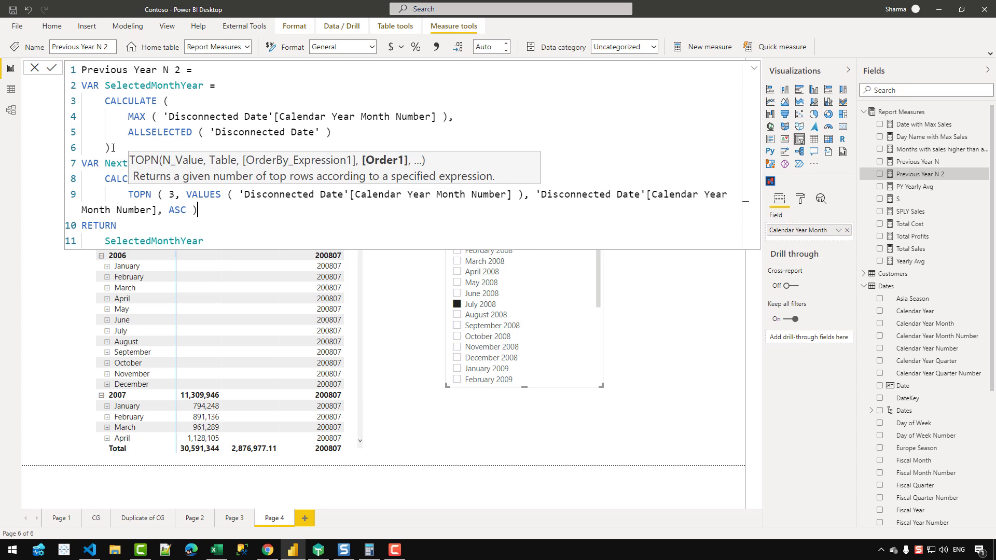
text(,)
key(shift+Return)
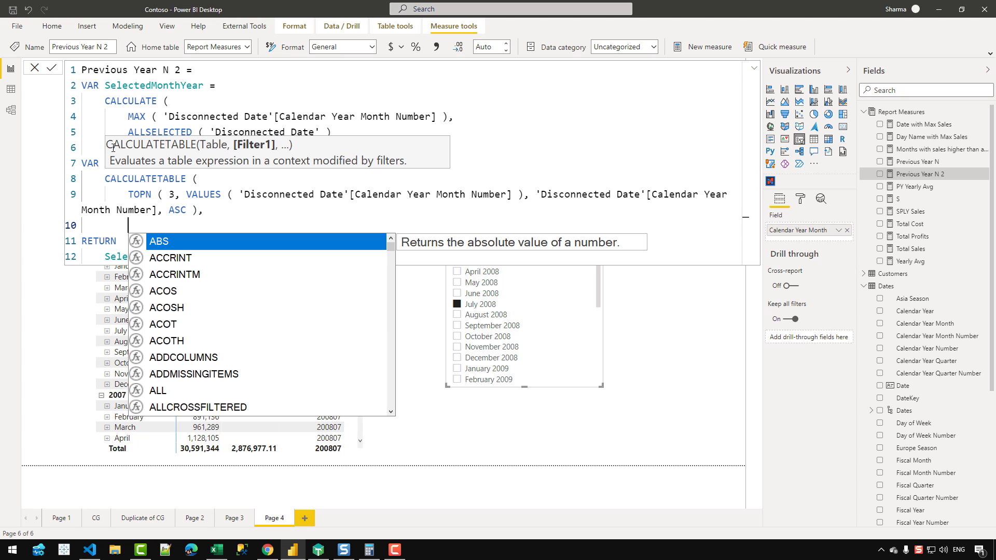
key(BackSpace)
key(BackSpace)
key(BackSpace)
key(BackSpace)
key(BackSpace)
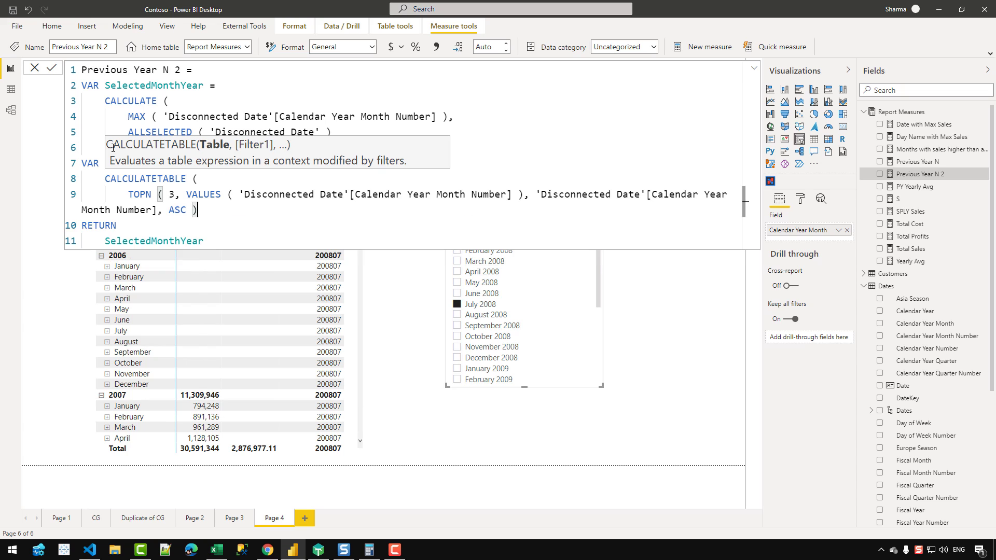
Close CALCULATETABLE on its own line and replace the returned expression with a CONCATENATEX over NextThreeMonths.
key(shift+Return)
text())
key(Down)
key(Down)
key(Home)
key(shift+End)
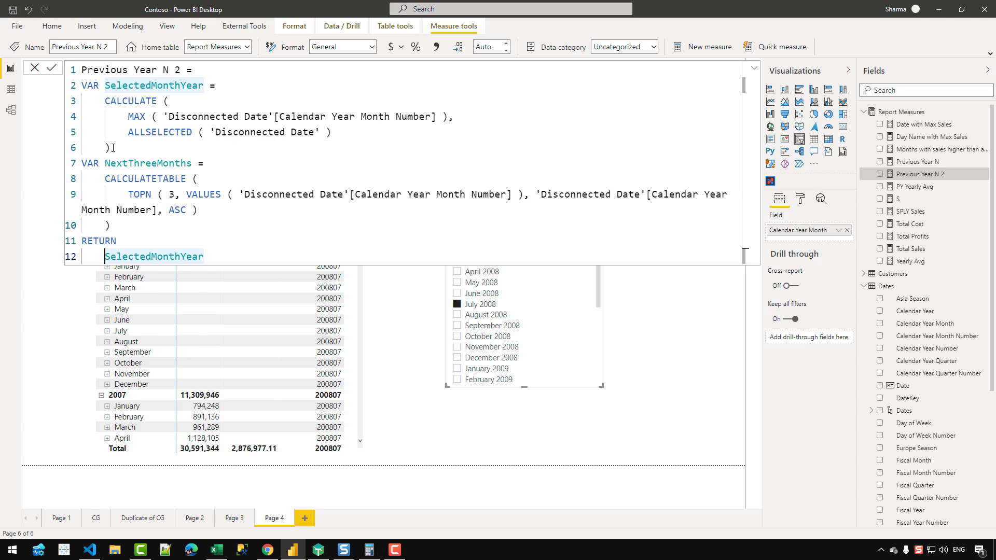
text(CONCA)
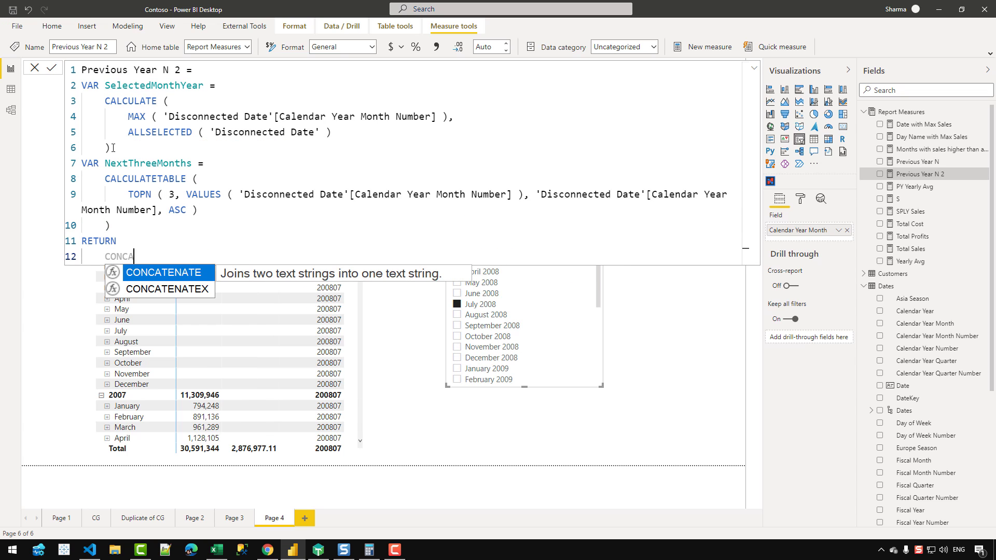
text(TENATEX ( )
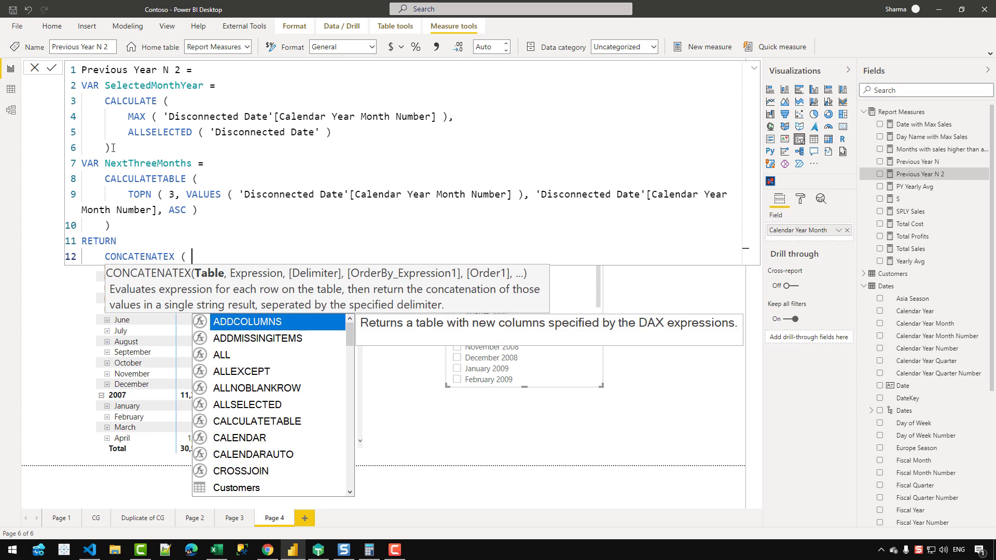
text(NEX)
key(Down)
key(Down)
key(Down)
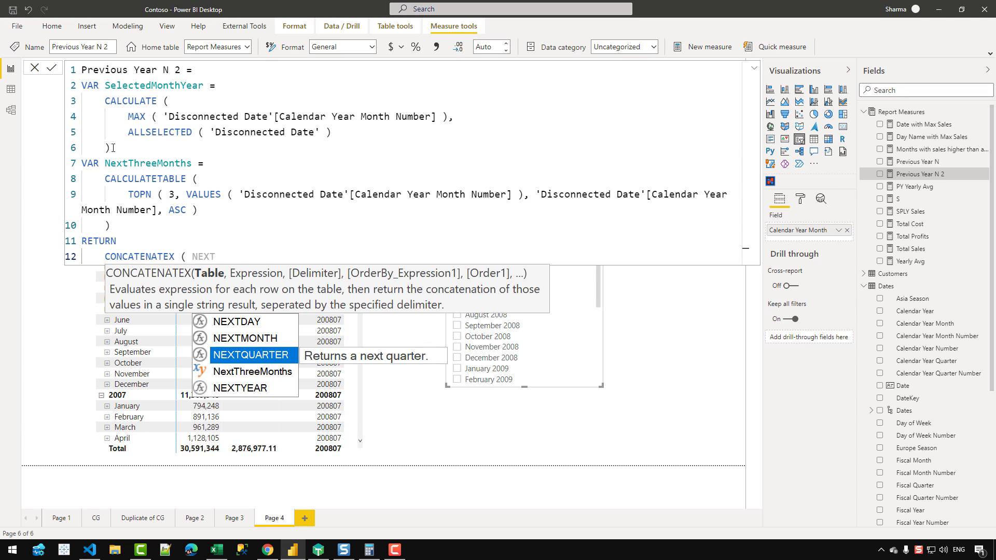
key(Tab)
text(, )
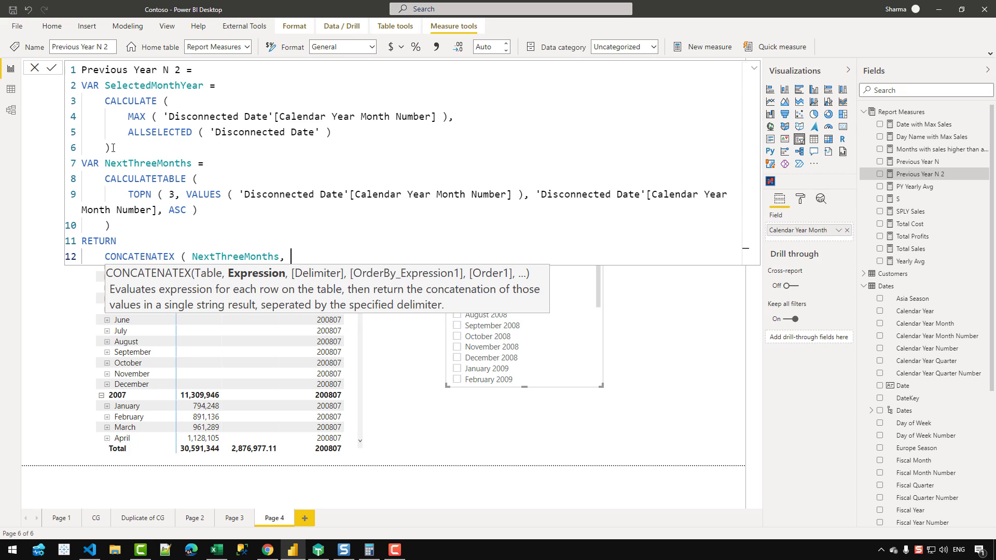
Concatenate 'Disconnected Date'[Calendar Year Month Number] with the delimiter ", ", close CONCATENATEX, and commit the measure.
text('Disco)
key(Down)
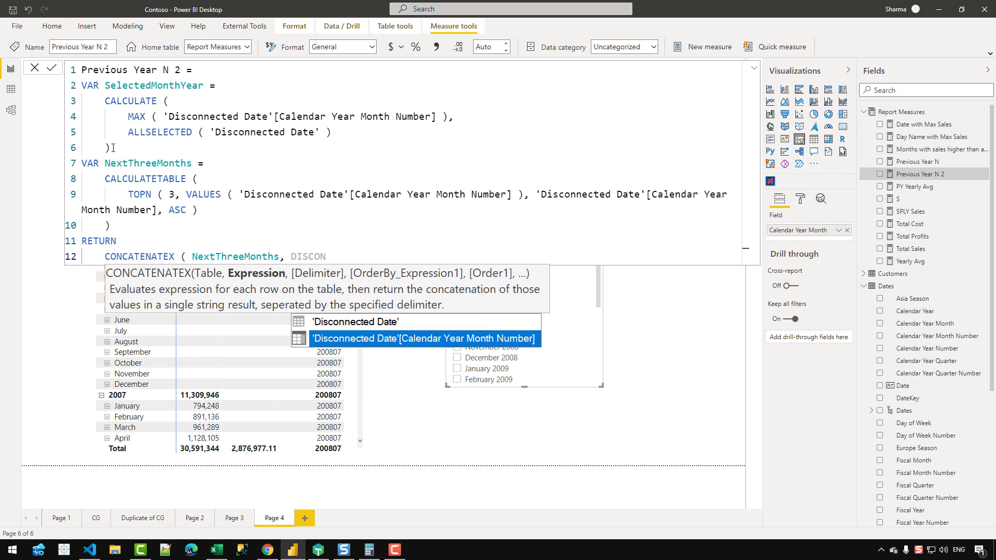
key(Tab)
text(, ", )
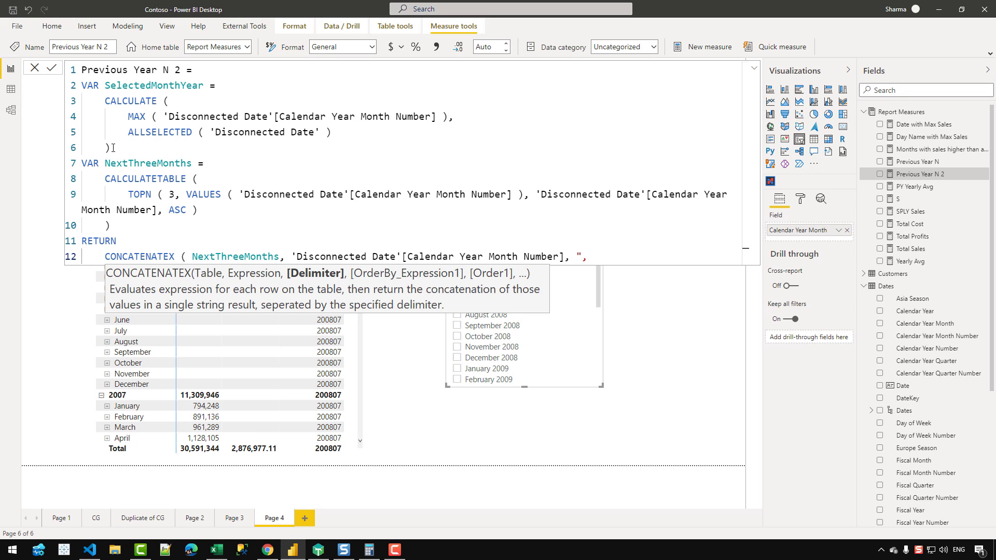
text(" ))
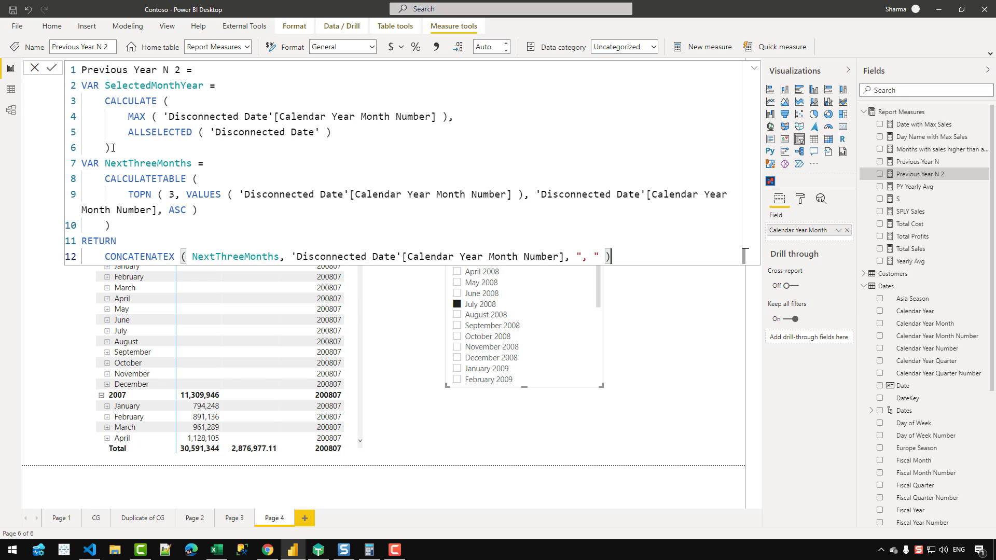
key(Return)
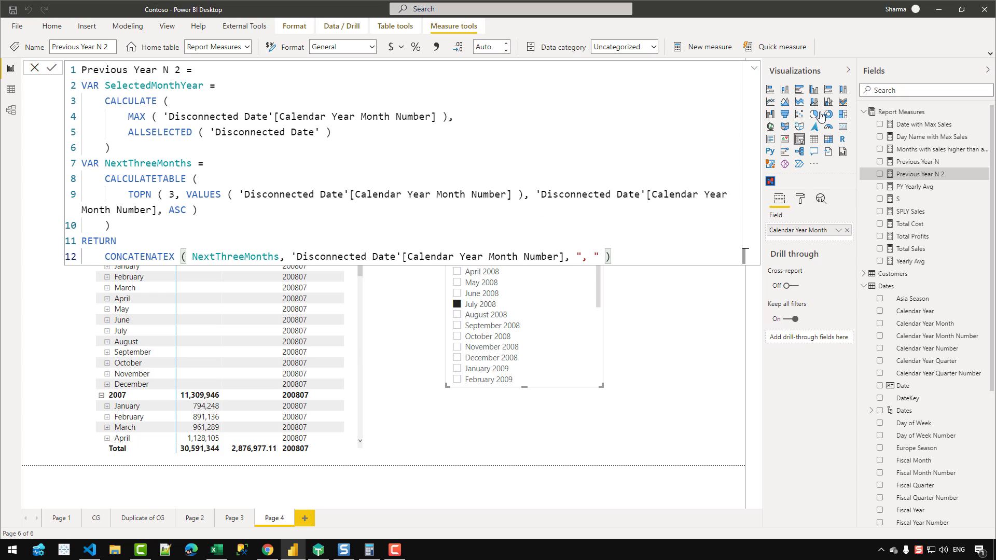
click(754, 68)
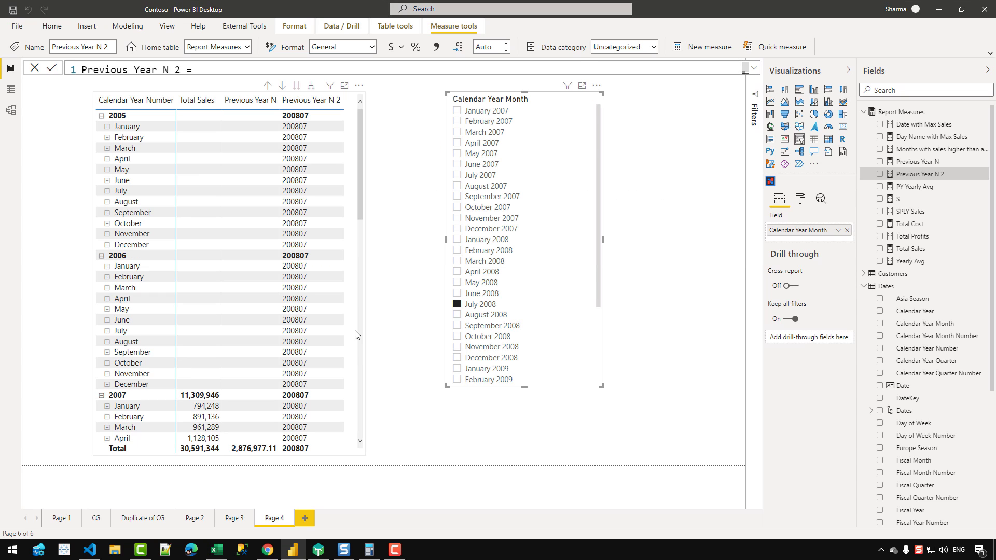
Add REMOVEFILTERS ( 'Disconnected Date' ) as a filter argument after the TOPN in NextThreeMonths and commit the measure.
click(754, 69)
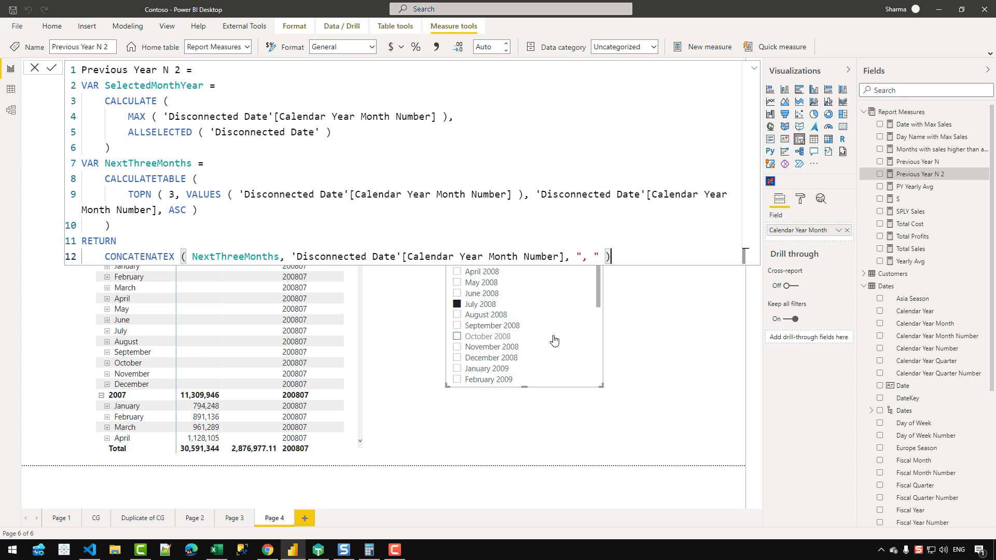
click(262, 206)
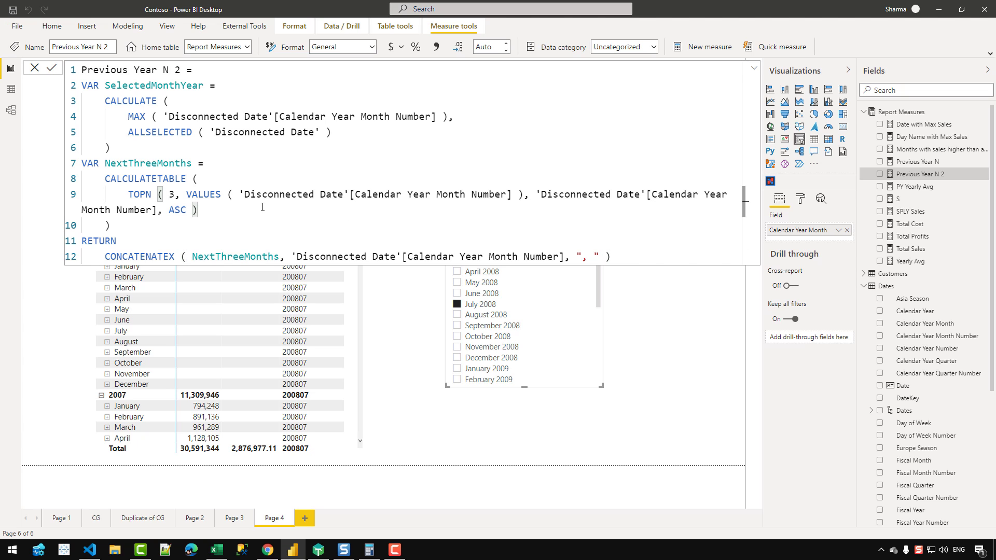
text(,)
key(shift+Return)
text(rem)
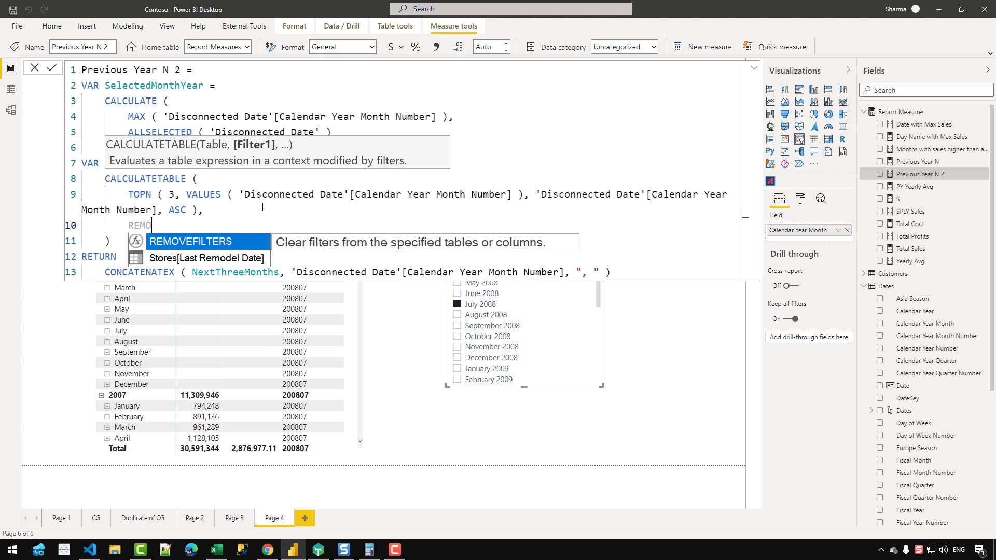
key(Tab)
text(( 'Di)
key(Tab)
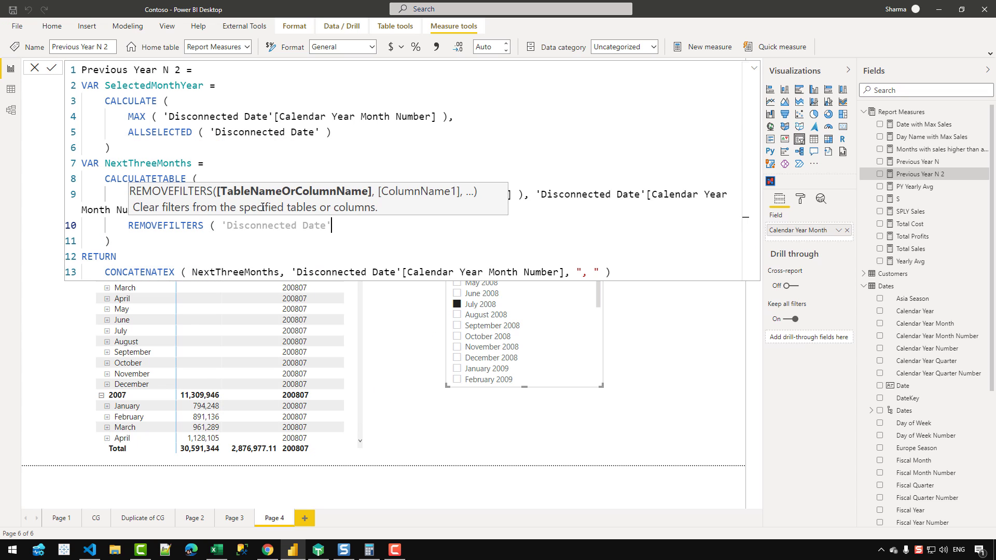
text())
key(Return)
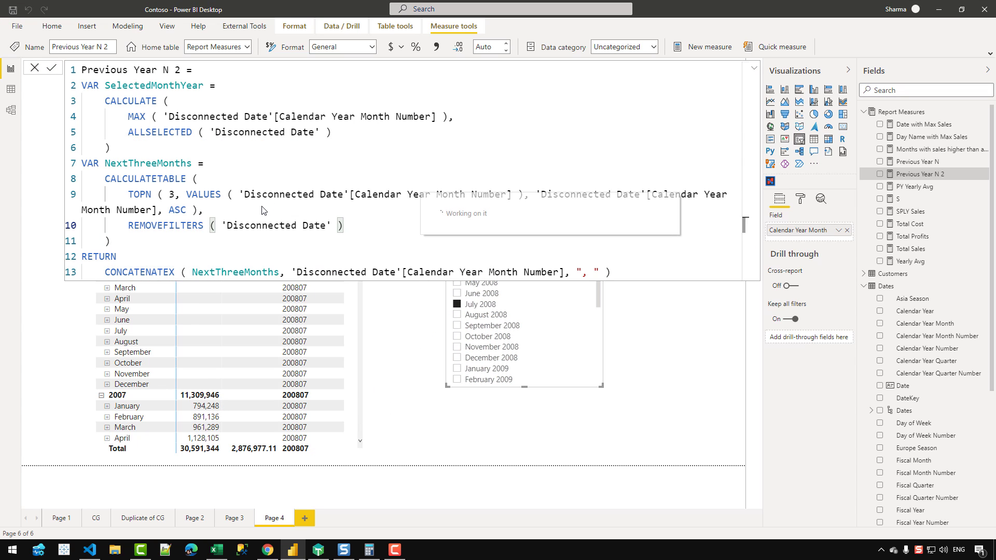
Collapse the formula and widen the matrix until the Previous Year N 2 column fits in full beside the slicer.
click(753, 72)
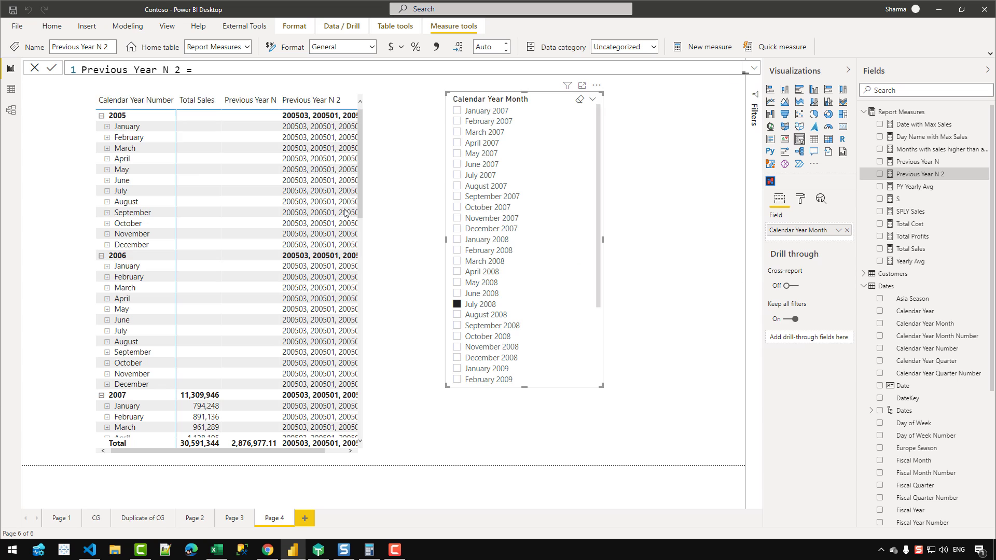
click(365, 271)
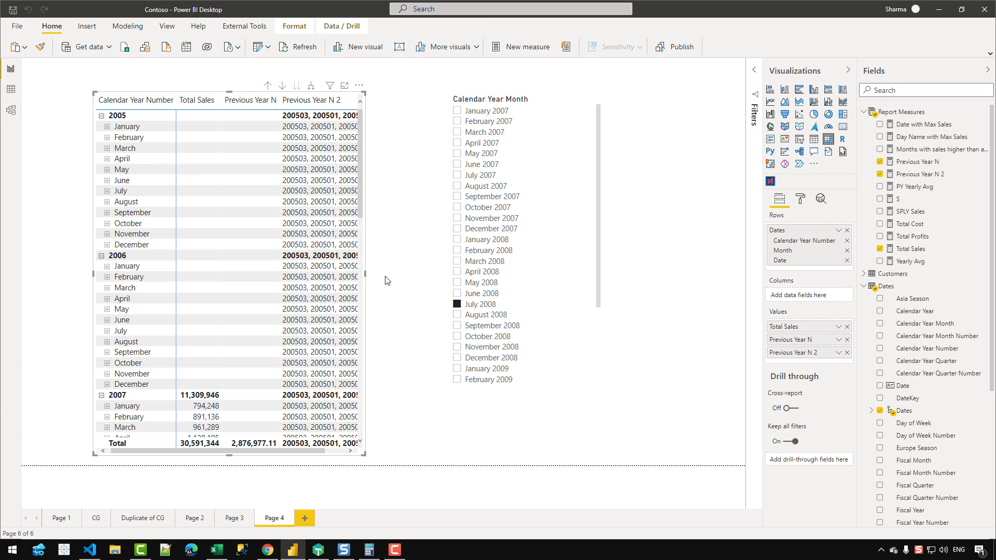
click(385, 278)
scroll(364, 279, down, 5)
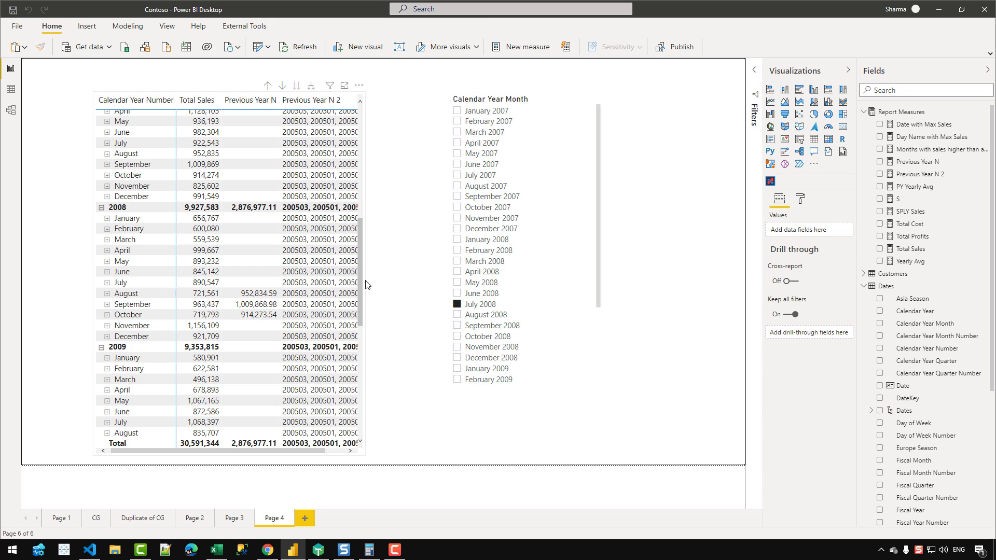
click(363, 278)
drag(366, 274, 658, 275)
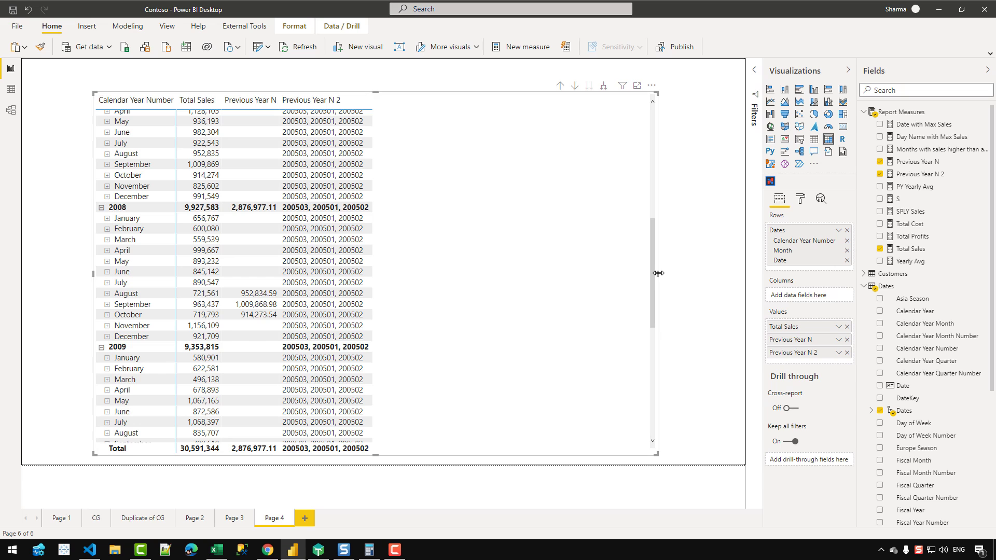
drag(658, 273, 387, 286)
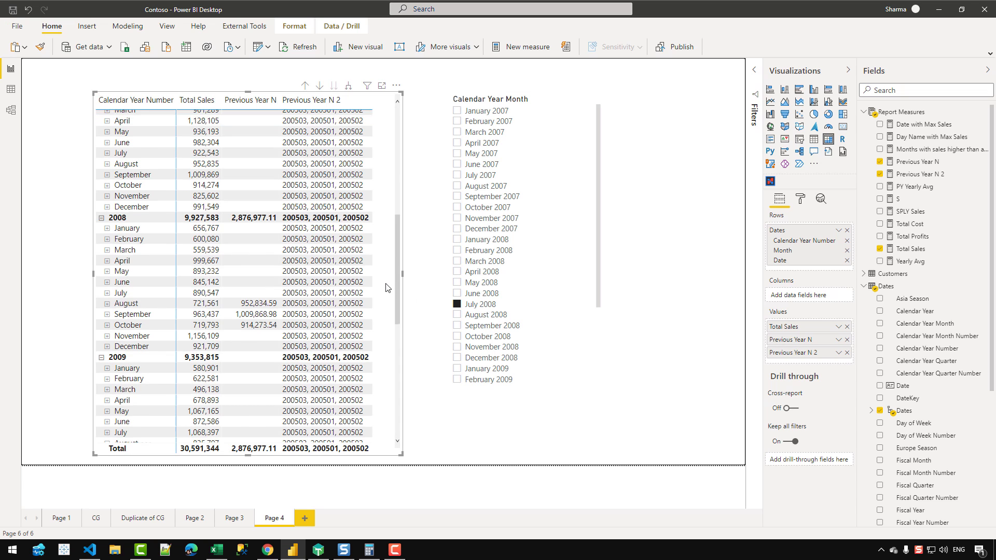
scroll(388, 280, down, 5)
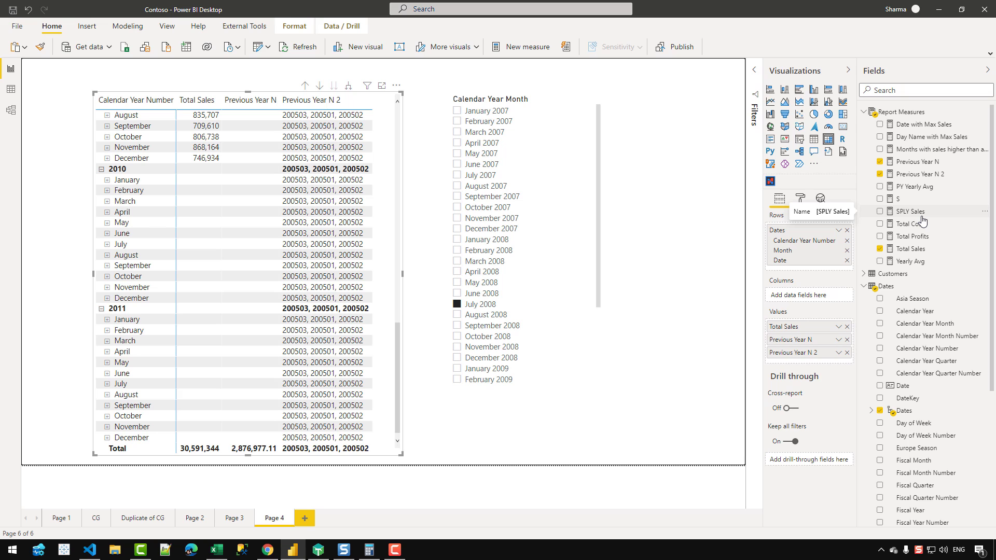
Reopen the Previous Year N 2 formula and start a filter on 'Disconnected Date'[Calendar Year Month Number] above REMOVEFILTERS.
click(921, 249)
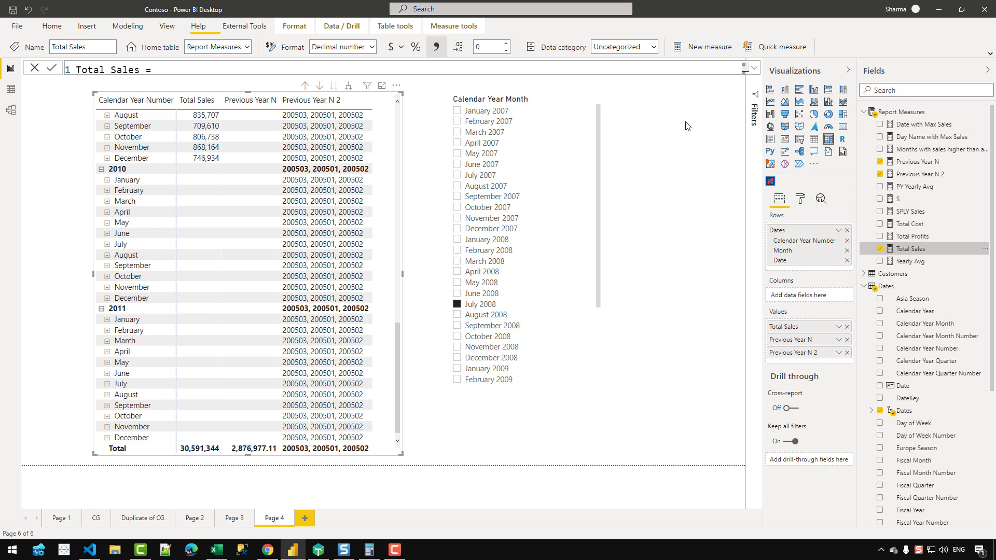
click(931, 177)
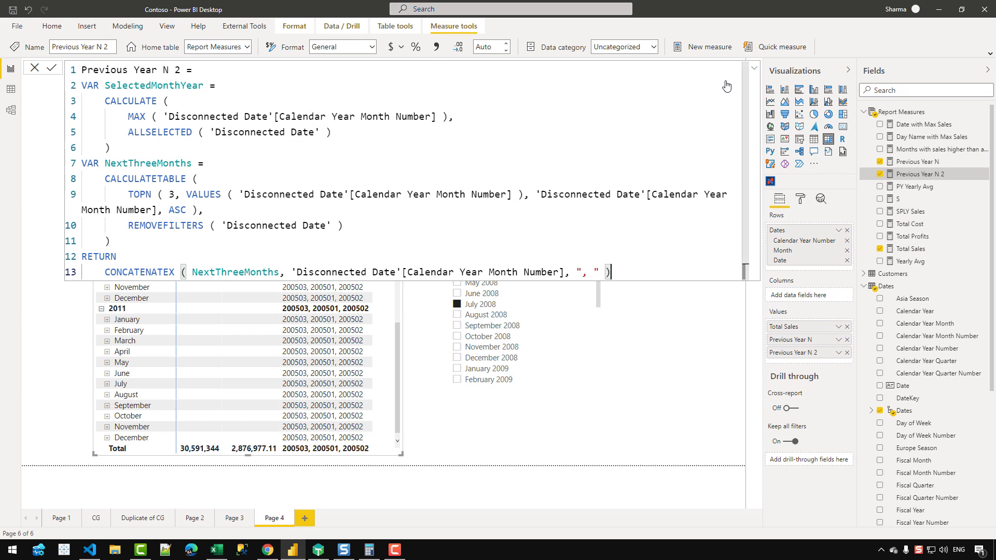
click(754, 68)
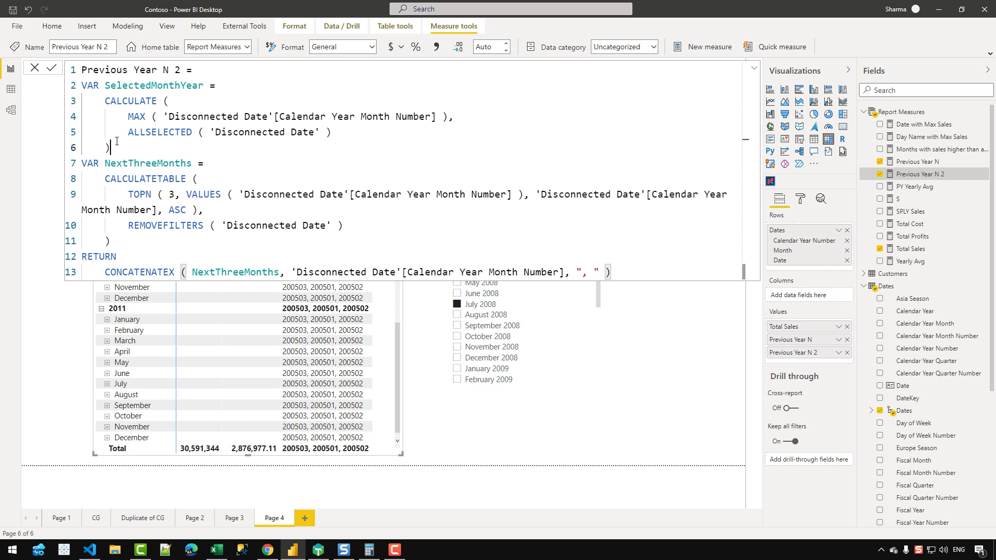
drag(111, 148, 104, 100)
double_click(150, 84)
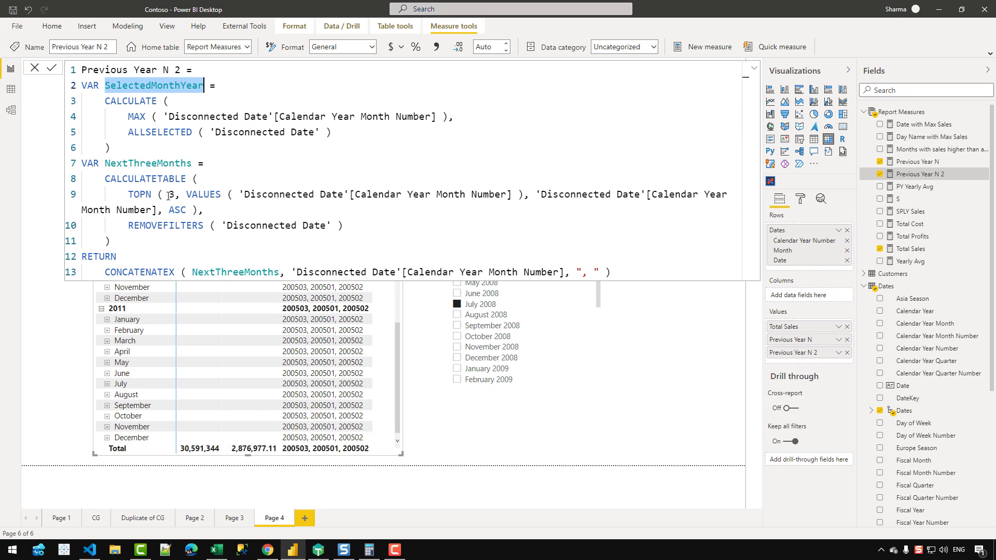
click(218, 211)
key(shift+Return)
text(DI)
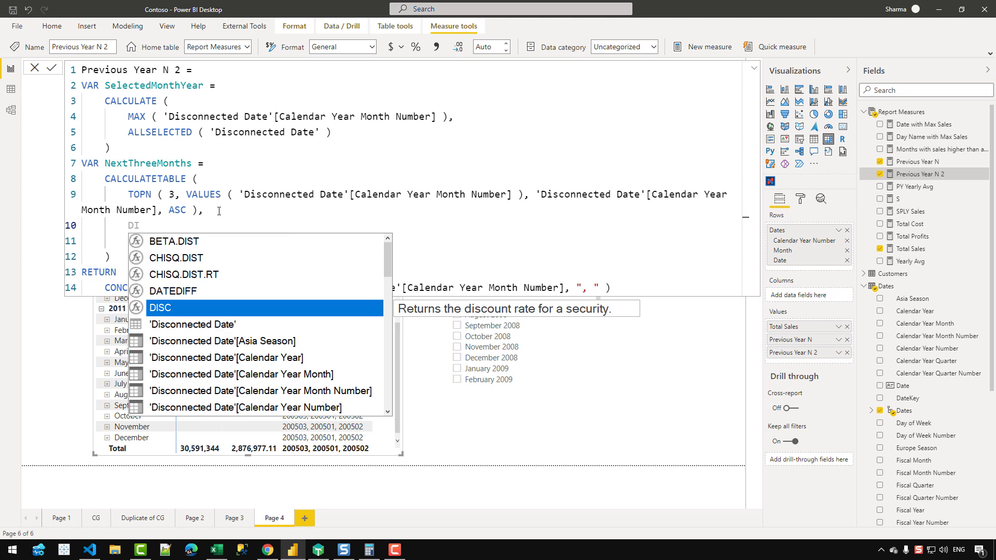
key(Down)
key(Tab)
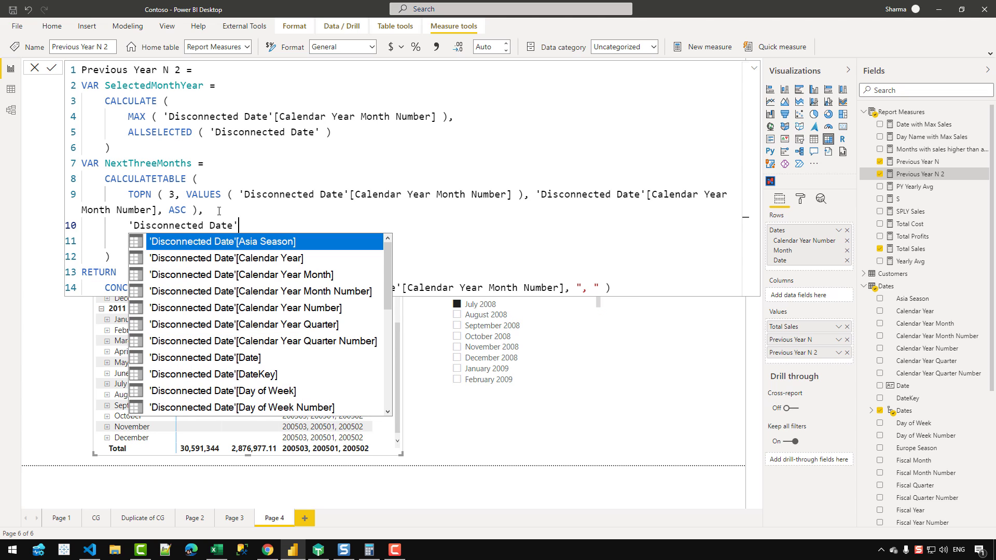
key(Down)
key(Down)
key(Down)
key(Down)
key(Escape)
text([)
key(Tab)
Complete the filter condition as greater than SelectedMonthYear, followed by a comma, and commit the measure.
text(> SE)
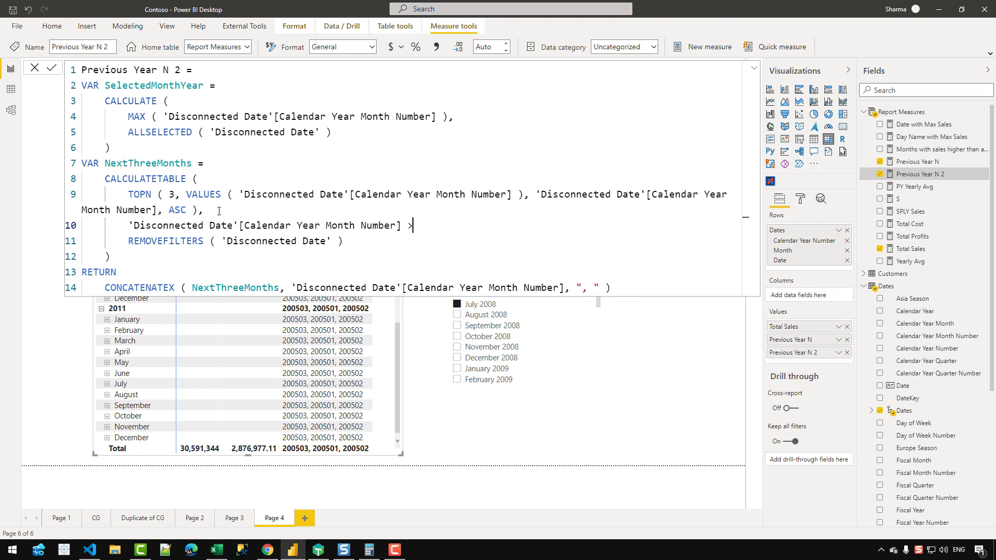
text(L)
key(Down)
key(Down)
key(Down)
key(Down)
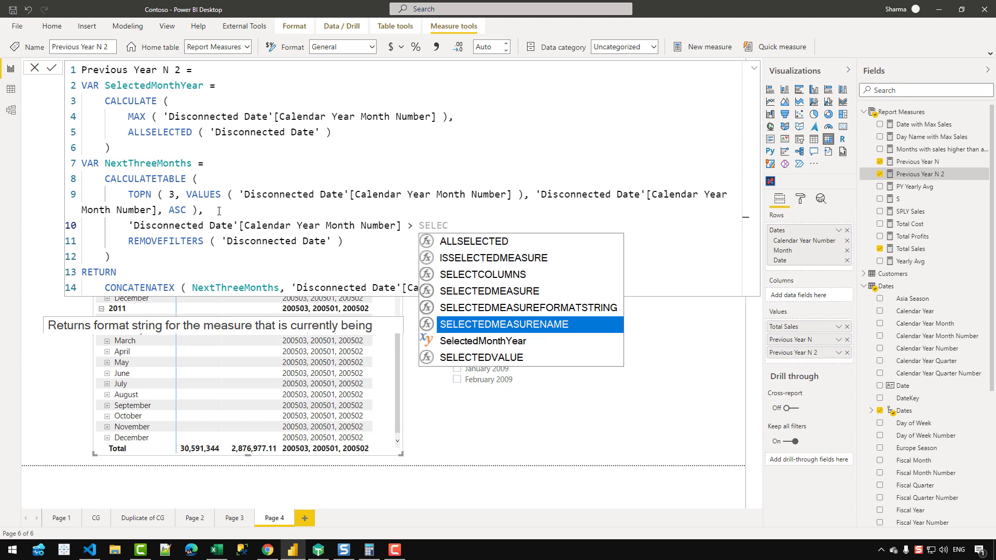
key(Down)
key(Tab)
text(,)
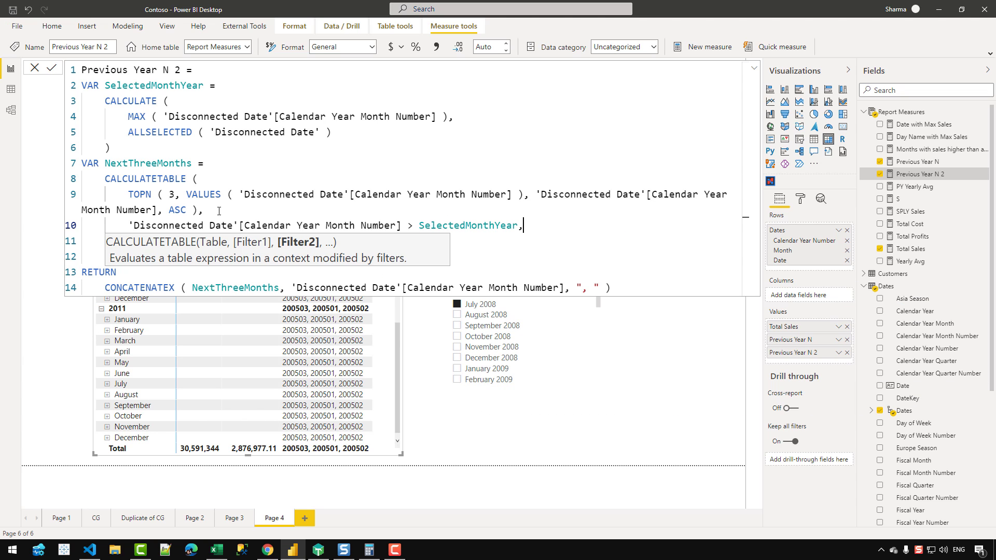
key(Return)
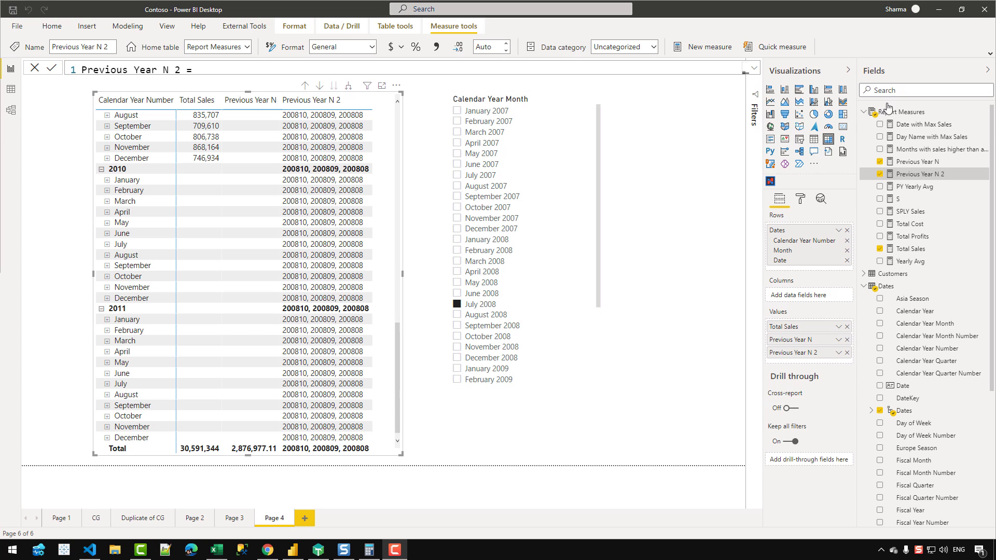
Reopen the formula and put the TOPN count 3 and the VALUES argument on separate lines.
click(754, 69)
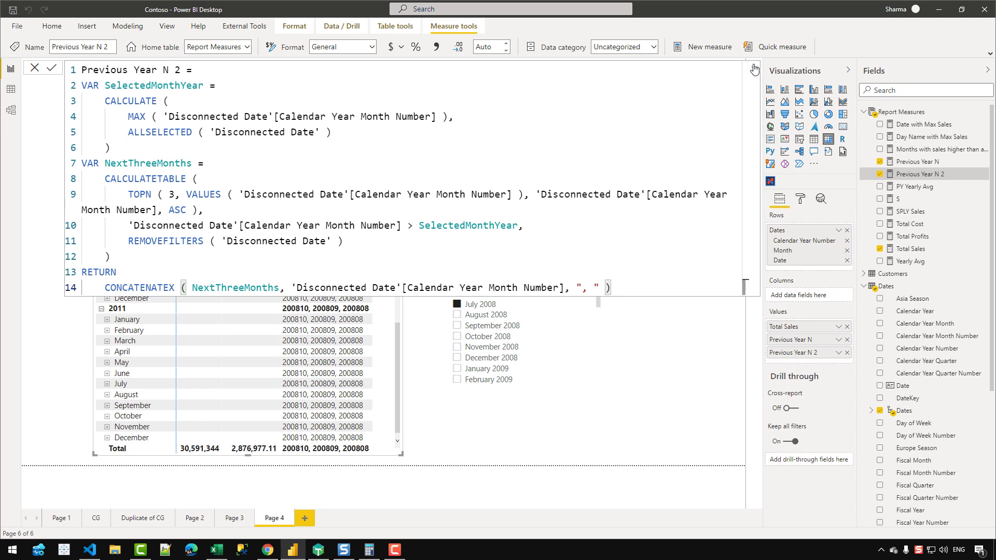
click(162, 198)
key(Return)
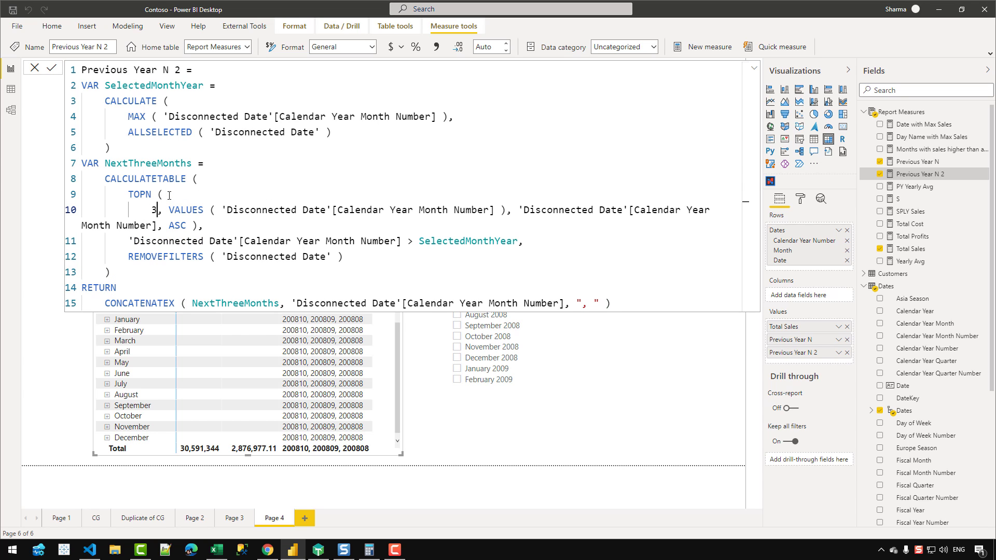
key(Return)
Put the TOPN order-by column 'Disconnected Date'[Calendar Year Month Number] on its own line after VALUES.
key(Right)
key(Right)
key(Right)
key(Right)
key(Right)
key(Right)
key(Right)
key(Right)
key(Right)
key(Right)
key(Right)
key(Right)
key(Right)
key(Right)
key(Right)
key(Right)
key(Right)
key(Right)
key(Right)
key(Right)
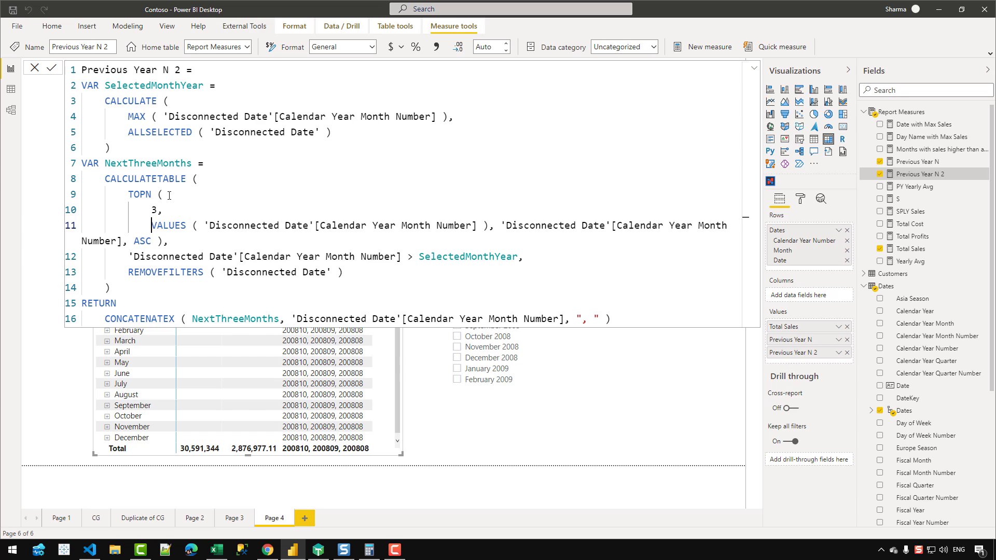
key(Right)
key(Right)
key(Right)
key(Right)
key(Right)
key(Right)
key(Right)
key(Right)
key(Right)
key(Right)
key(Right)
key(Right)
key(Right)
key(Right)
key(Right)
key(Right)
key(Right)
key(Right)
key(Right)
key(Right)
key(Return)
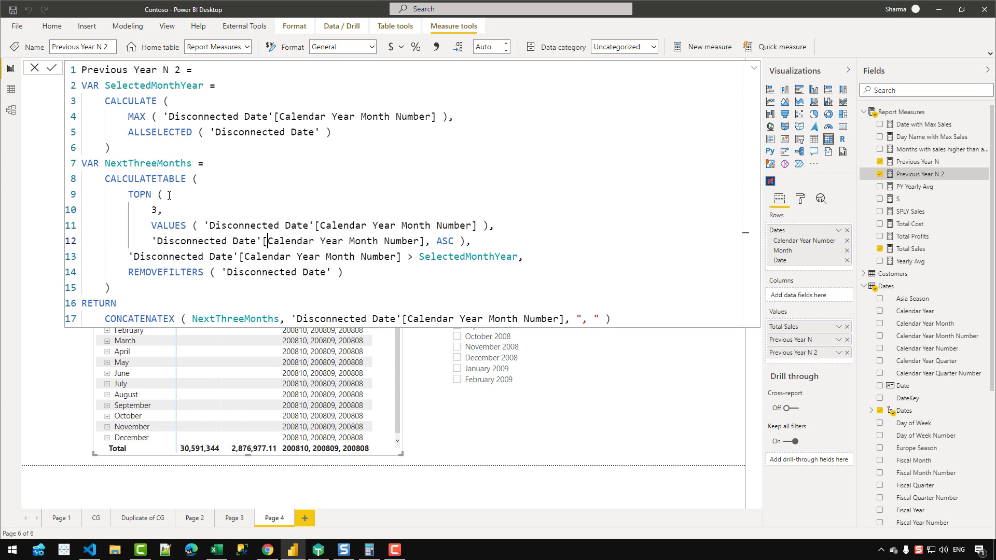
Put the closing parenthesis of TOPN and its trailing comma on their own line after ASC.
key(Right)
key(Right)
key(Right)
key(Right)
key(Right)
key(Right)
key(Right)
key(Right)
key(Right)
key(Right)
key(Right)
key(Right)
key(Right)
key(Right)
key(Right)
key(Right)
key(Right)
key(Right)
key(Right)
key(Right)
key(Return)
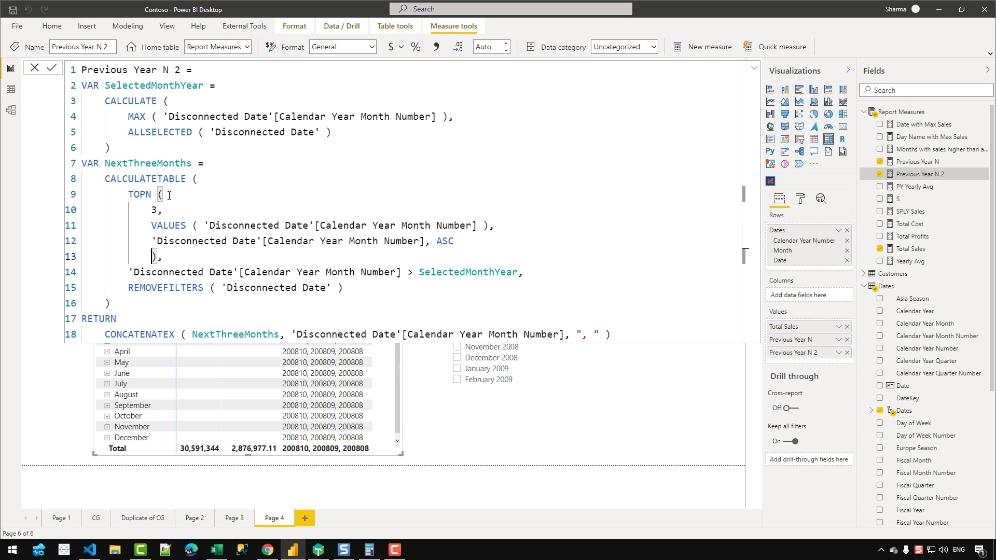
key(Down)
key(Down)
key(Down)
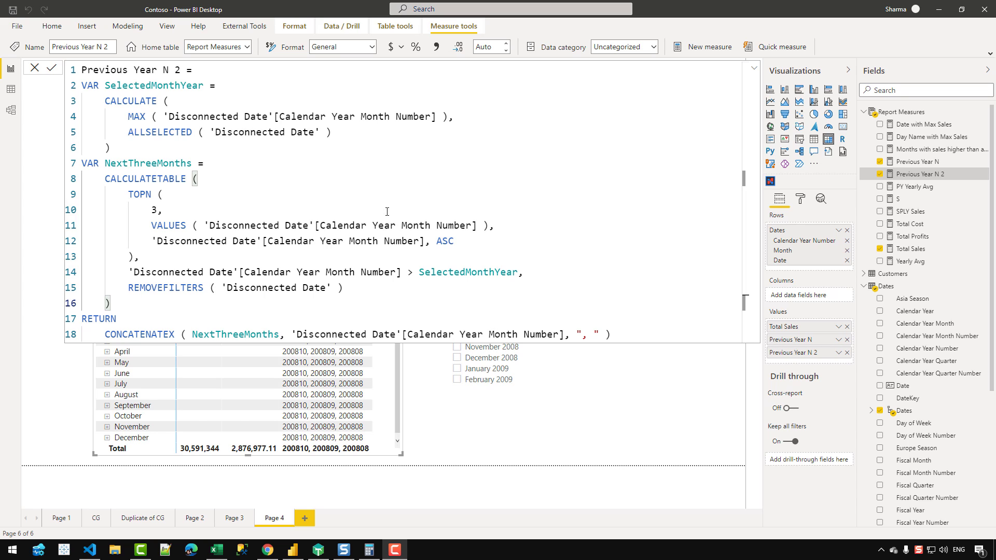
Inspect the Disconnected Date and Dates tables and their relationships in the data model, and return to the report.
click(11, 110)
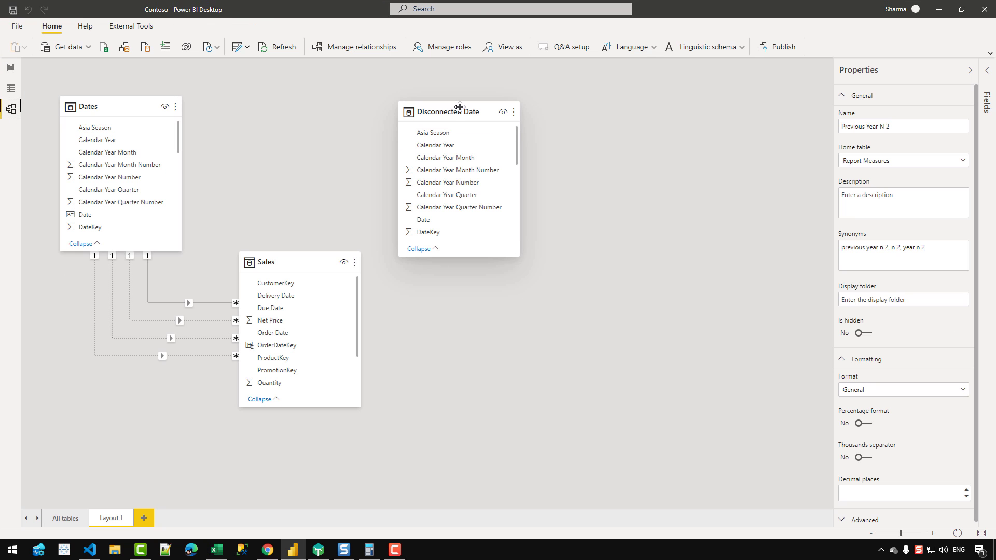
click(459, 111)
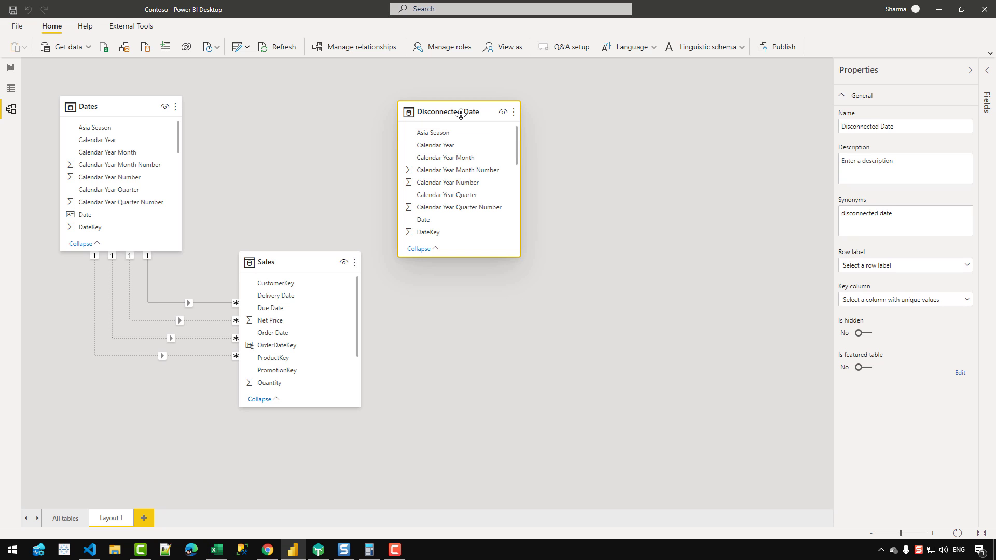
click(129, 103)
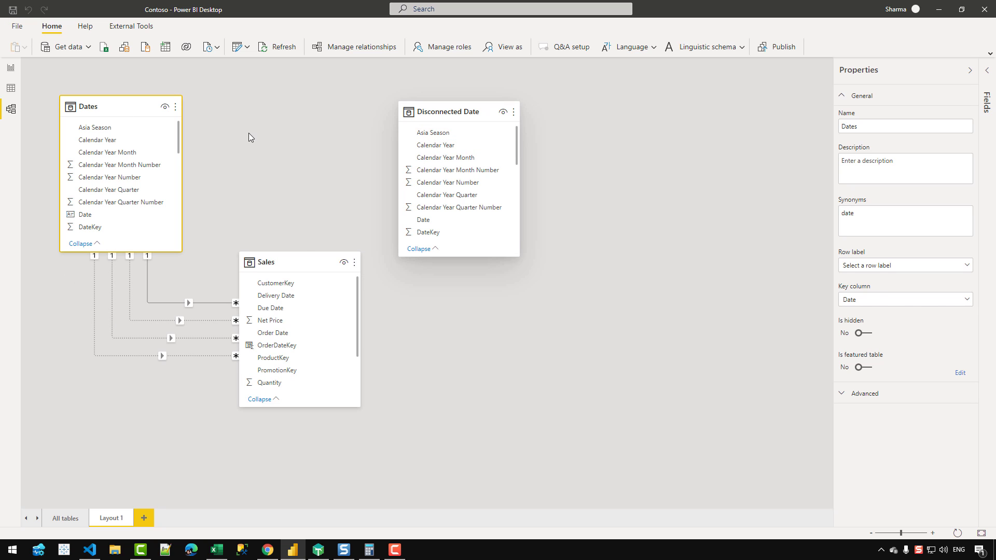
click(11, 67)
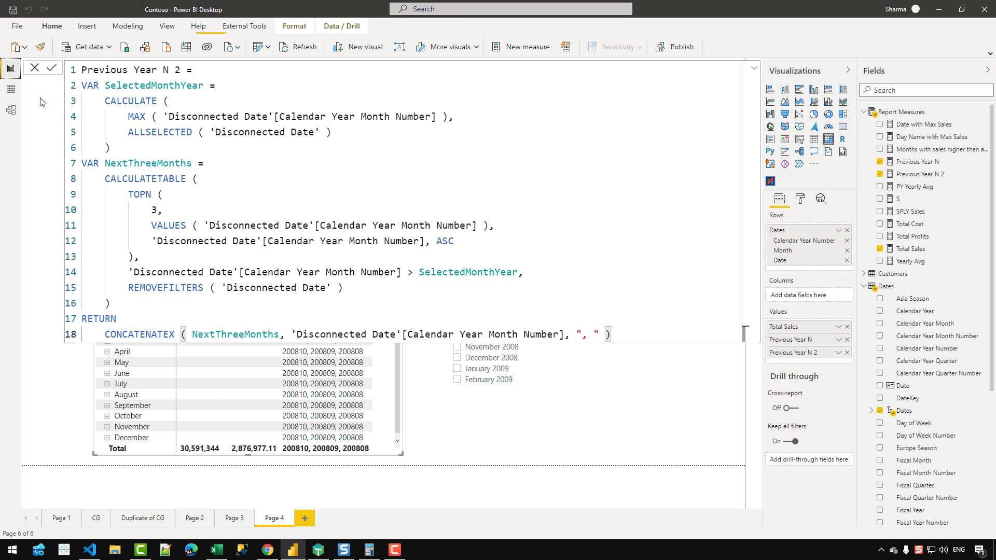
Add a CreateDataLineage variable above RETURN and start it with a CALCULATETABLE call.
click(144, 300)
key(Return)
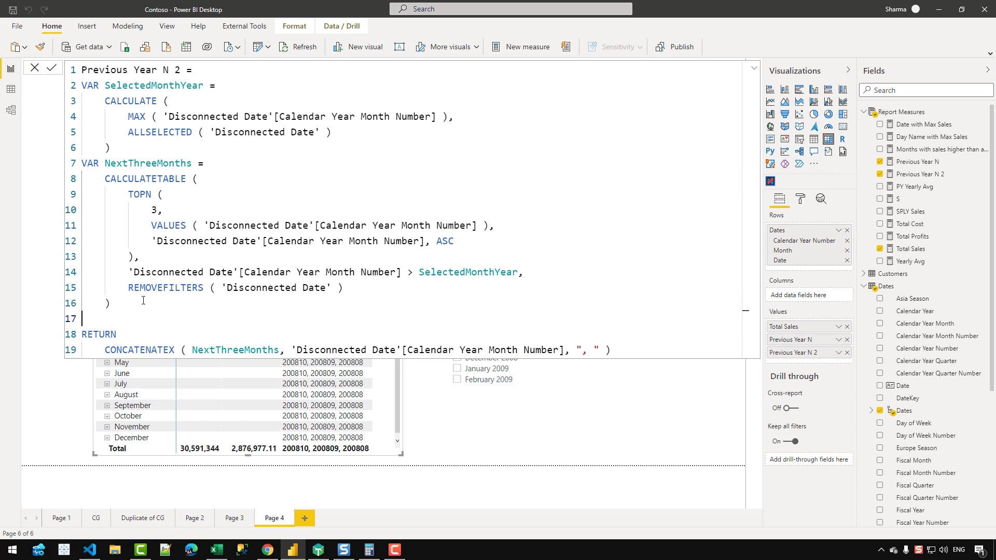
text(VAR CreateDataLineage =)
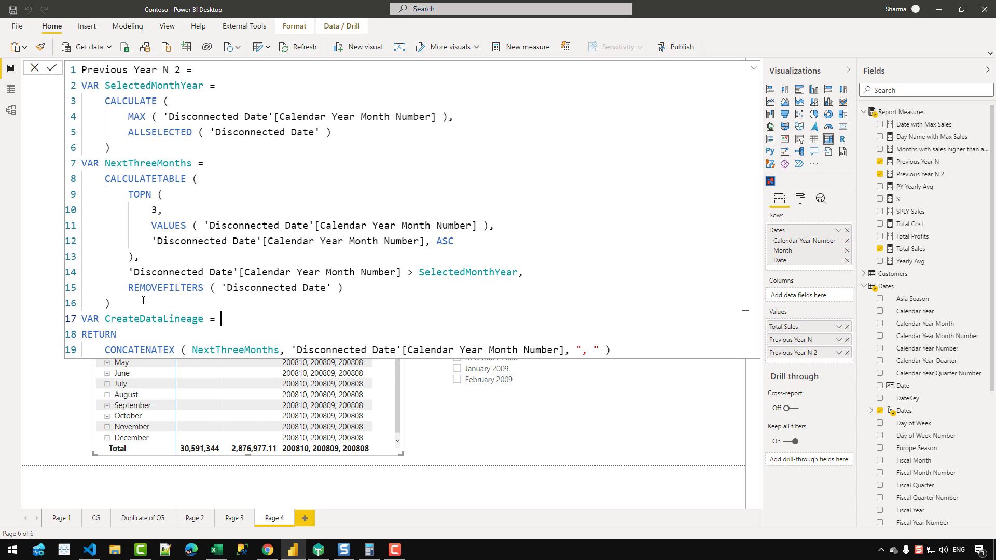
key(Return)
text(CALCULATETABLE ()
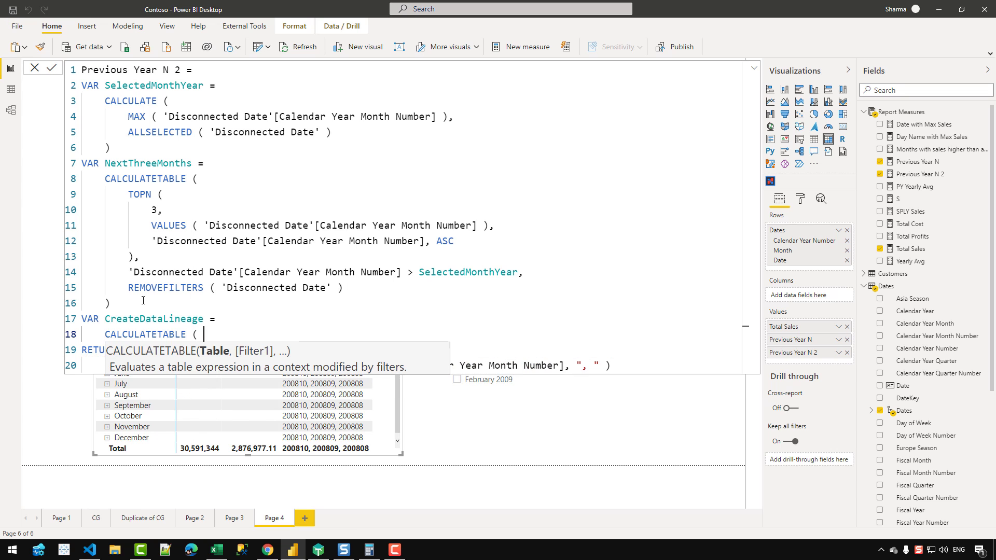
Enter VALUES ( Dates[Calendar Year Number] ) as the table argument of the CreateDataLineage CALCULATETABLE.
key(Return)
text(VALUES ( DA)
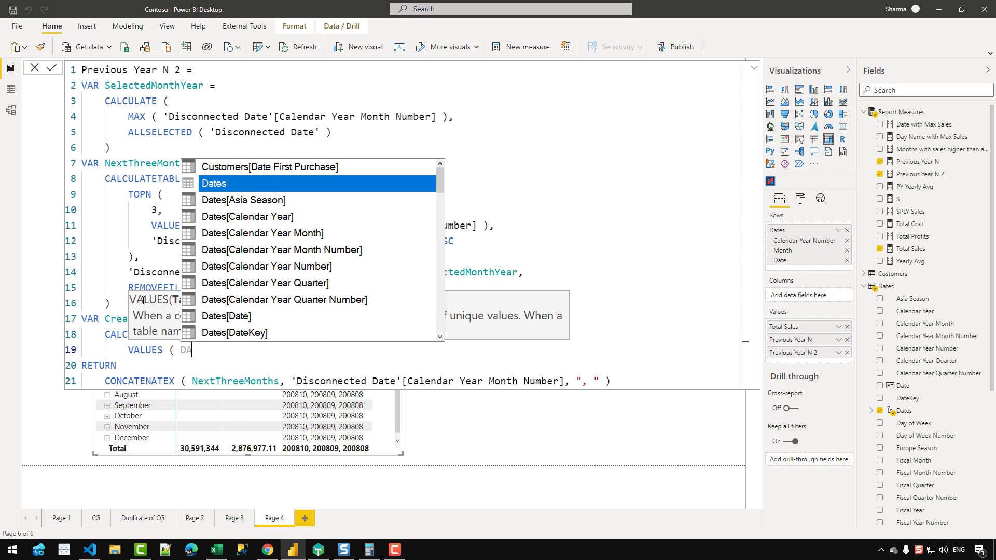
key(Tab)
text([)
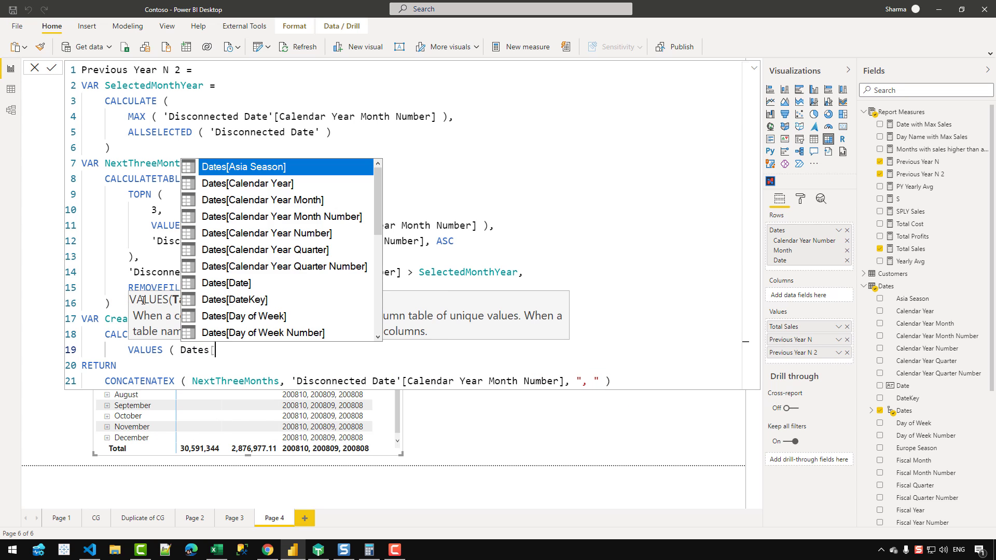
text(C)
key(Down)
key(Down)
key(Down)
key(Tab)
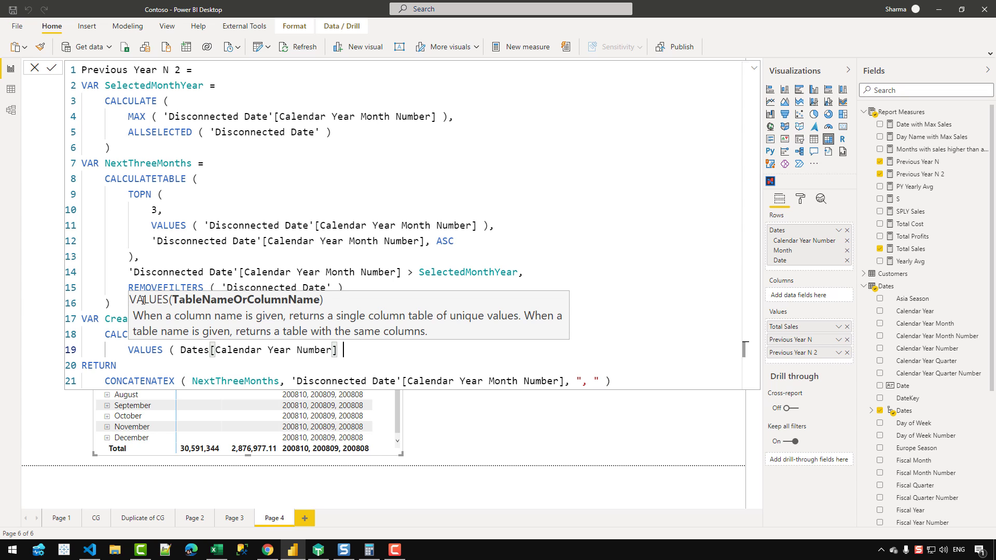
text(),)
key(Return)
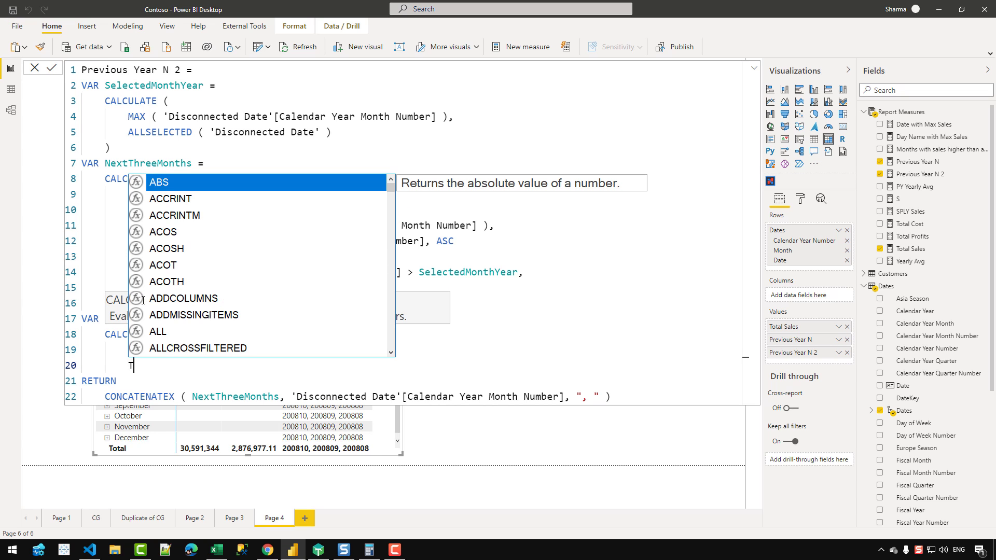
Start a TREATAS filter on the line below VALUES with NextThreeMonths as its table expression.
text(TRATA)
key(BackSpace)
key(BackSpace)
key(BackSpace)
text(EATA)
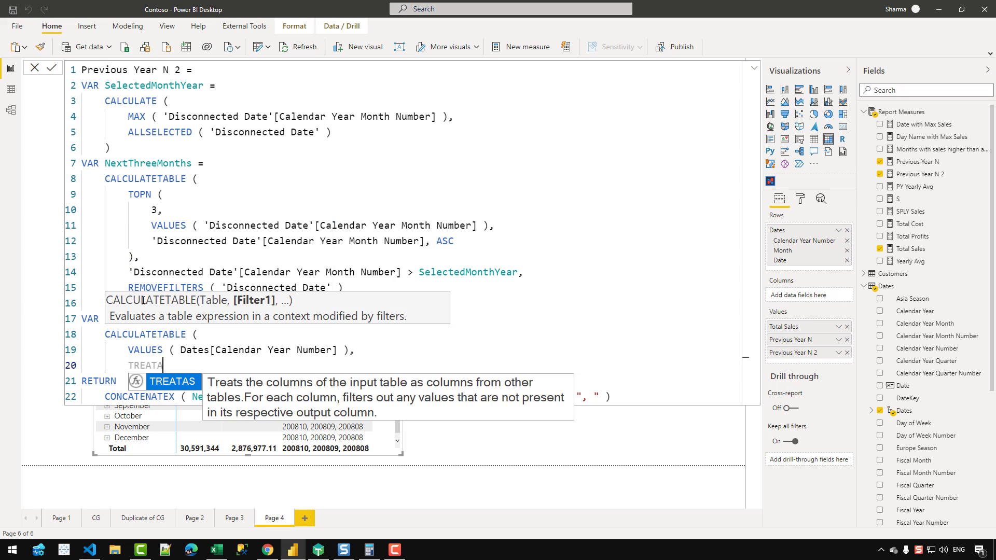
key(Tab)
text(( )
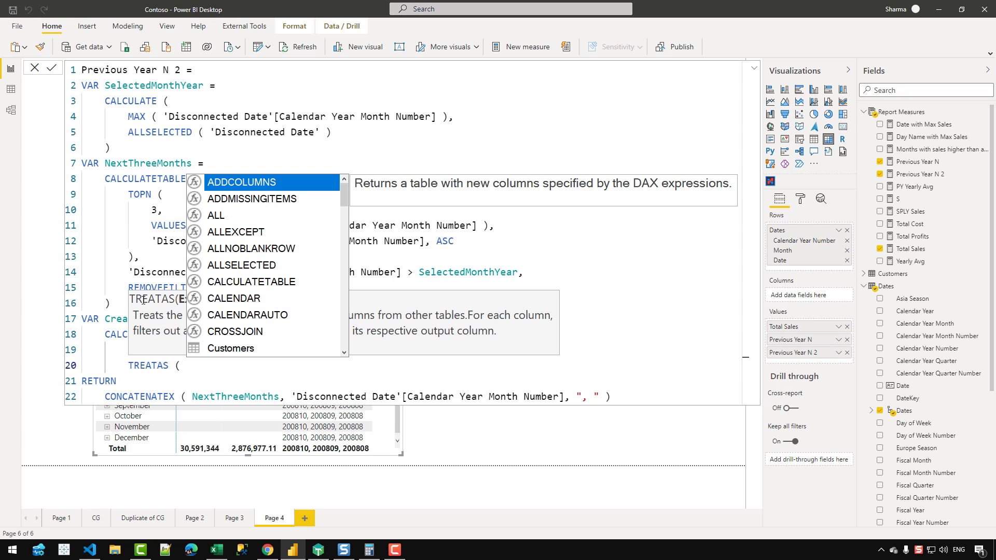
text(NEXT)
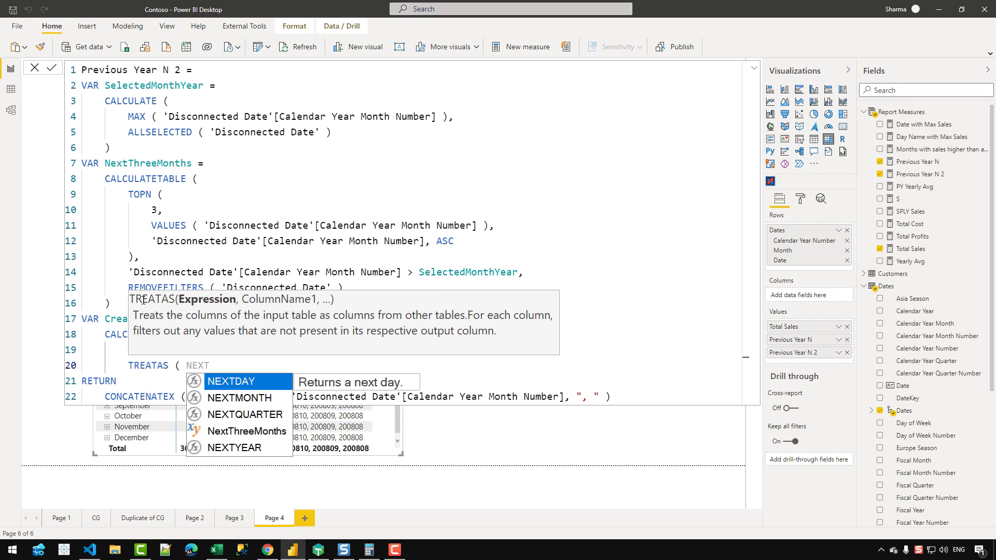
key(Down)
key(Down)
key(Down)
key(Tab)
text(, )
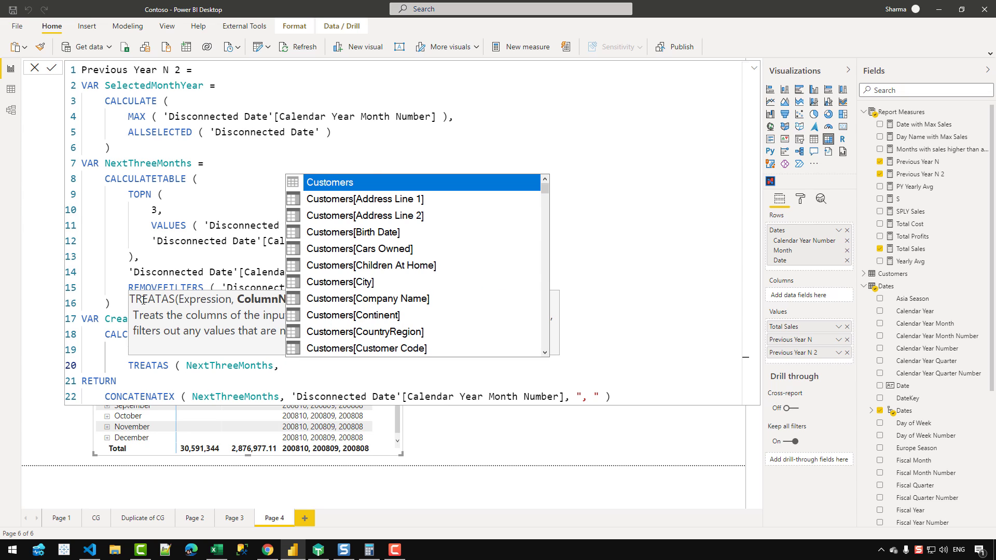
Complete TREATAS with the target column Dates[Calendar Year Month Number], followed by a comma and a new line.
text(Dates)
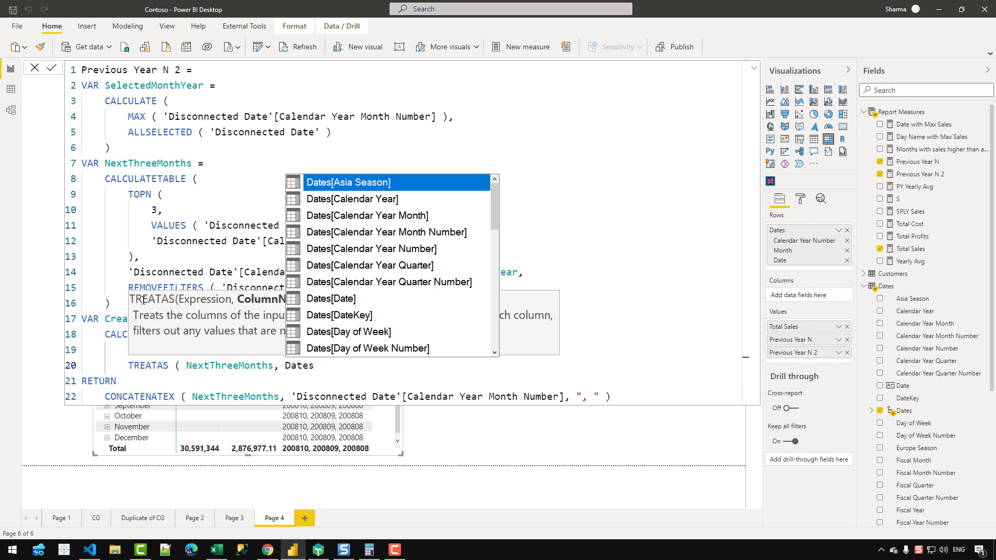
text([Cal)
key(Down)
key(Down)
key(Tab)
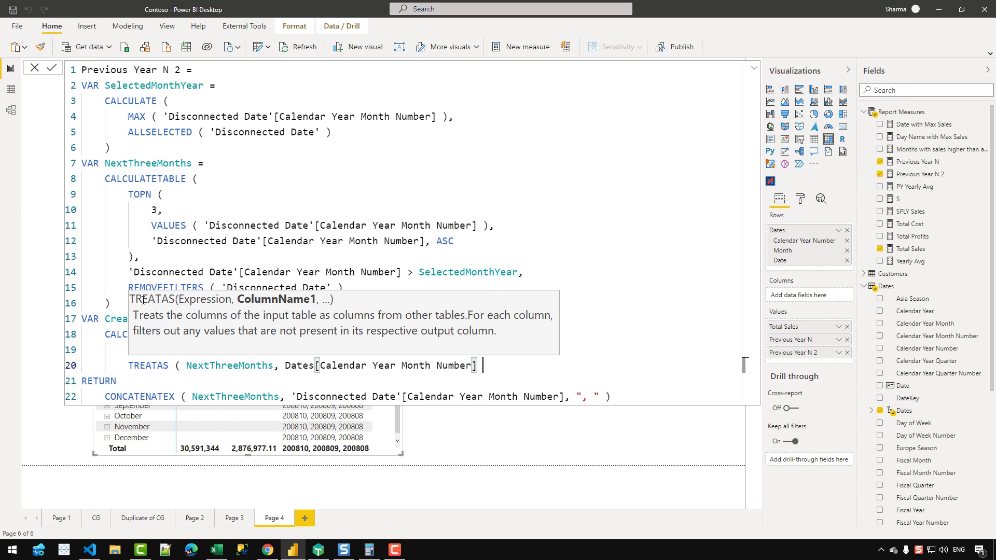
text(),)
key(shift+Return)
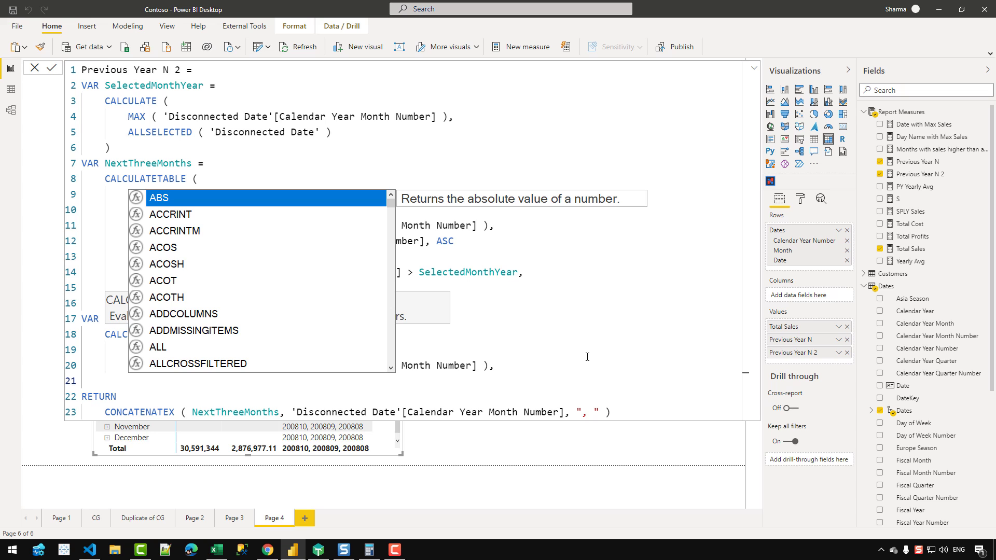
Add REMOVEFILTERS ( Dates ) as the last filter and close the CALCULATETABLE call on its own line.
text(REM)
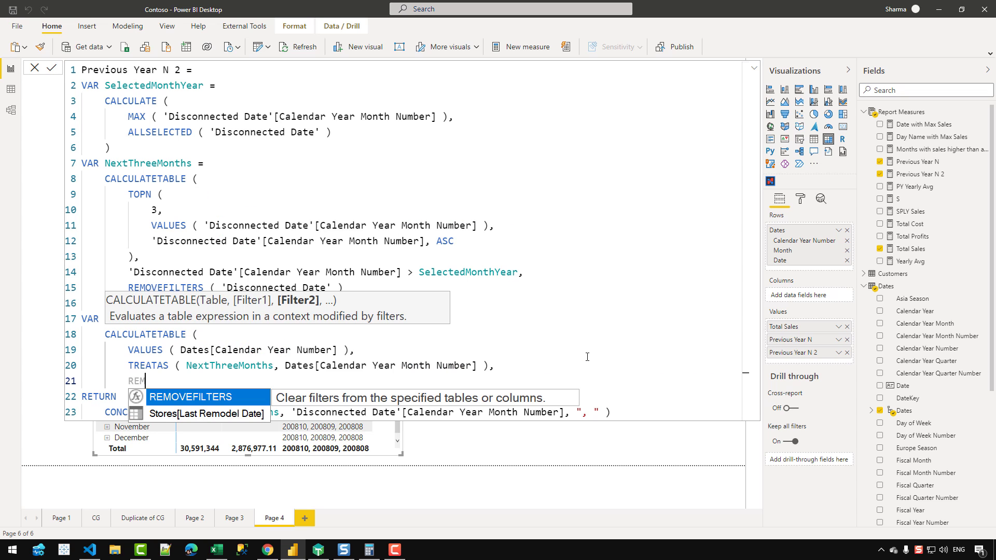
text(OVEFILTERS ( Dates ))
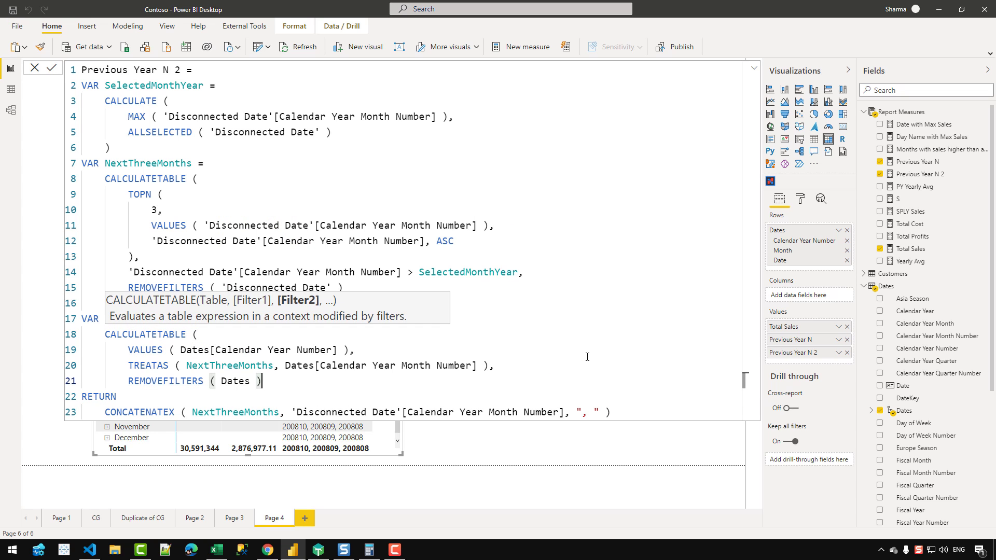
key(shift+Return)
text())
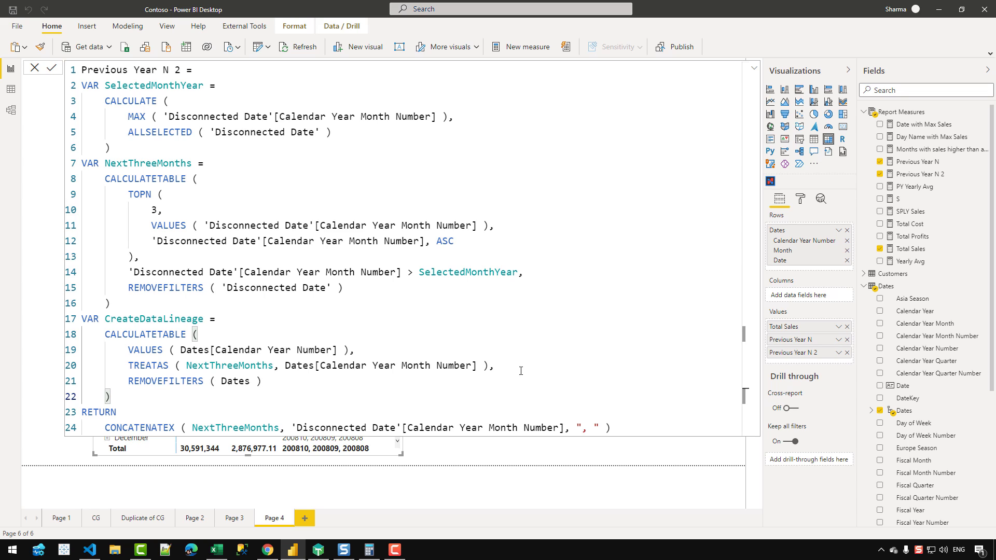
Replace NextThreeMonths with CreateDataLineage as the table argument of CONCATENATEX.
double_click(153, 318)
key(ctrl+c)
double_click(220, 425)
key(ctrl+v)
click(399, 392)
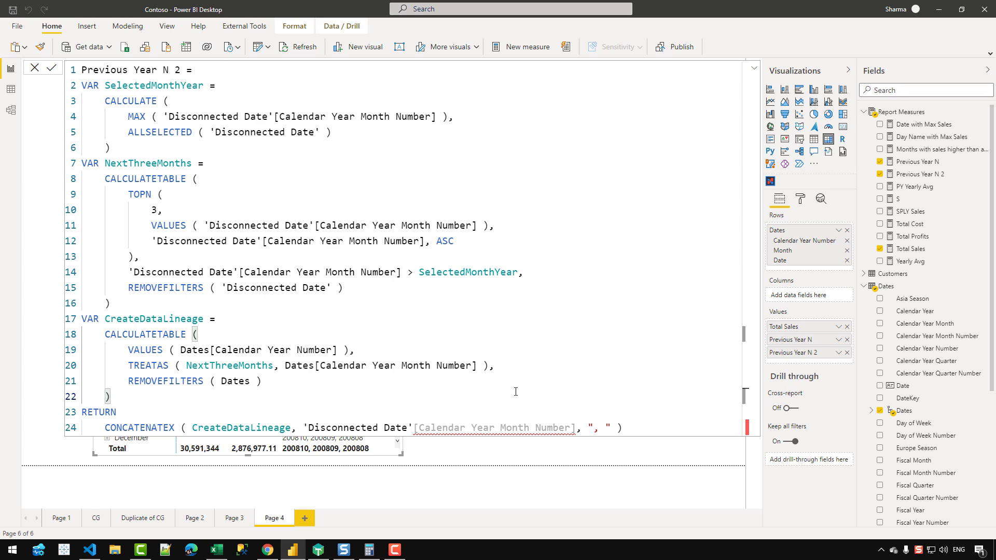
Change the column inside VALUES of CreateDataLineage to Dates[Calendar Year Month Number].
drag(419, 428, 466, 436)
click(308, 348)
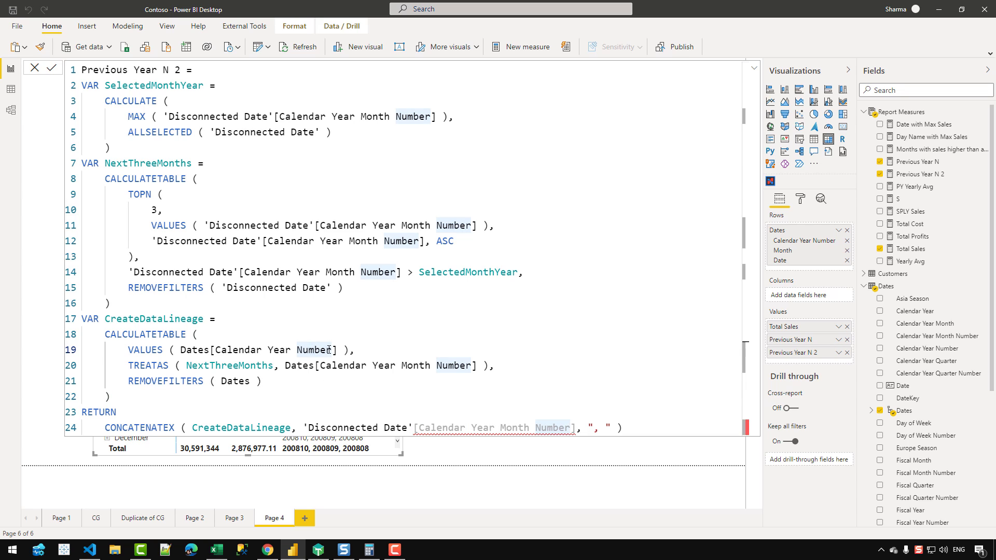
double_click(329, 350)
key(BackSpace)
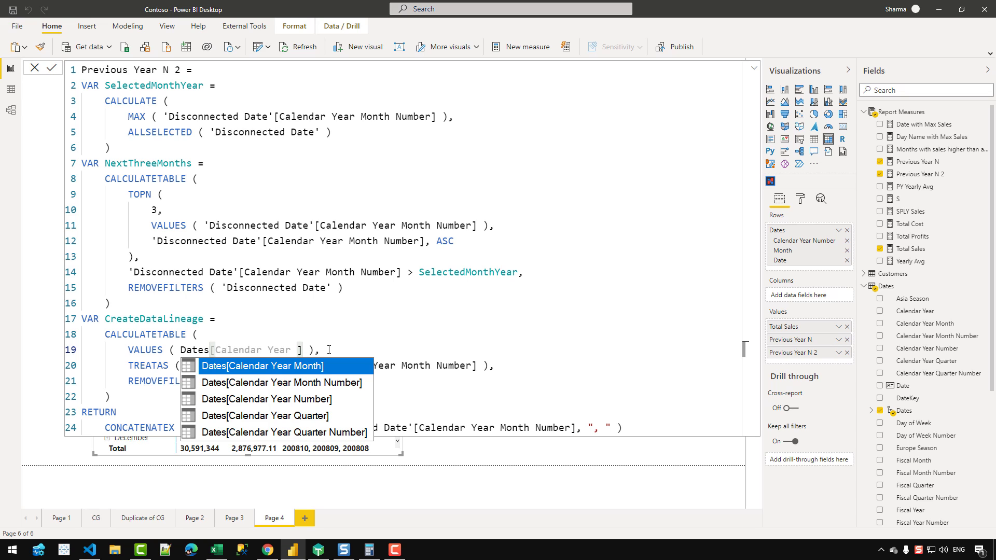
key(Down)
key(Tab)
click(356, 314)
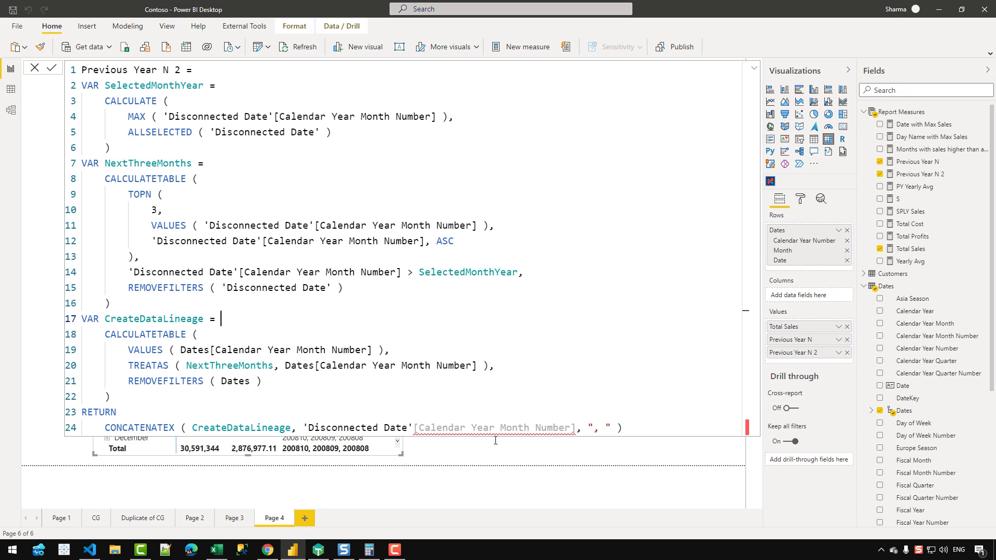
Change the CONCATENATEX expression to Dates[Calendar Year Month Number], then commit and collapse the formula.
drag(306, 427, 413, 427)
text(DATE()
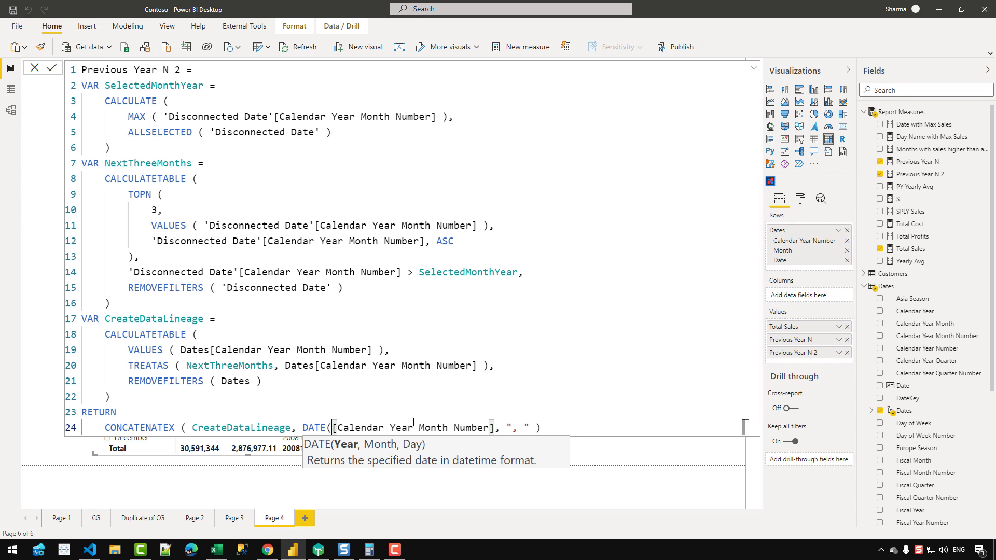
key(BackSpace)
key(BackSpace)
key(BackSpace)
key(BackSpace)
key(BackSpace)
text(Dates)
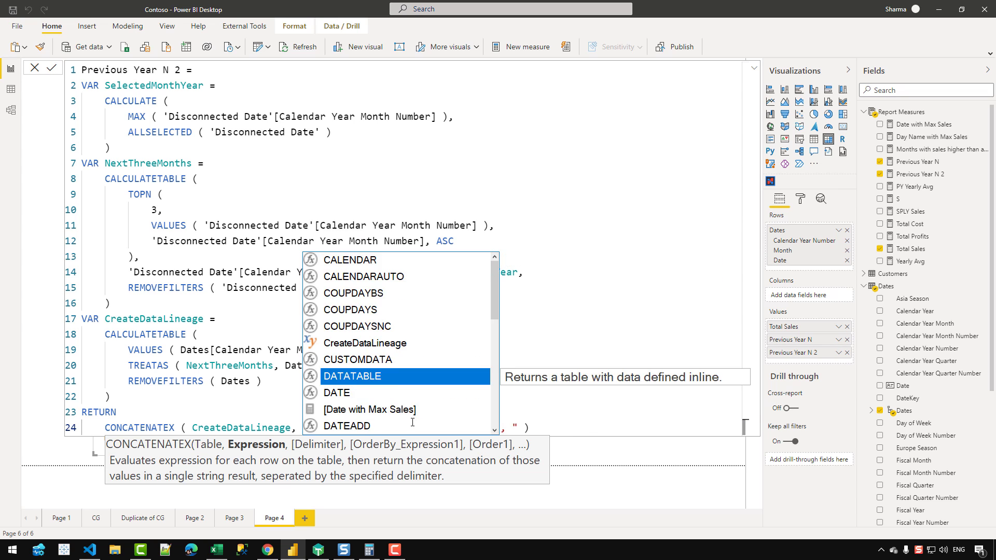
key(Down)
key(Tab)
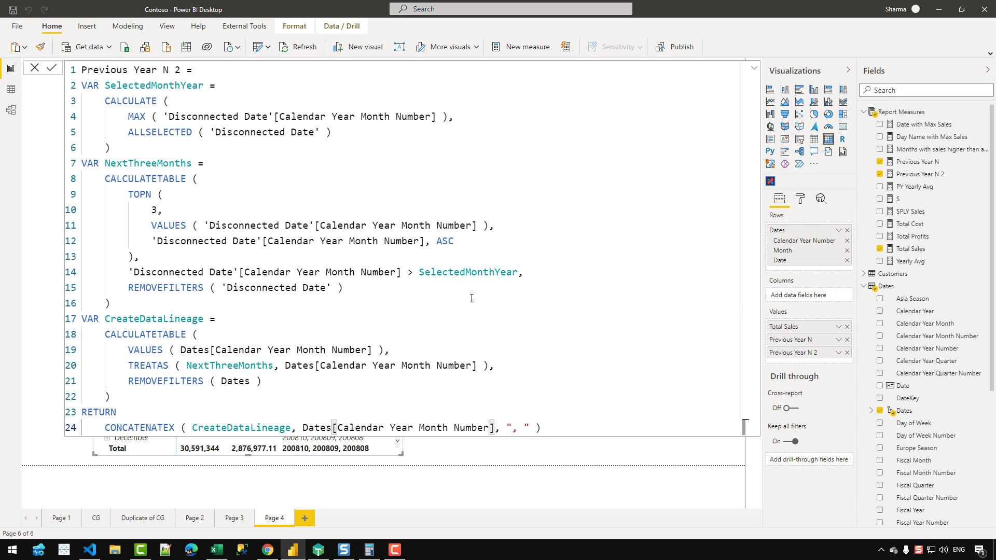
click(110, 303)
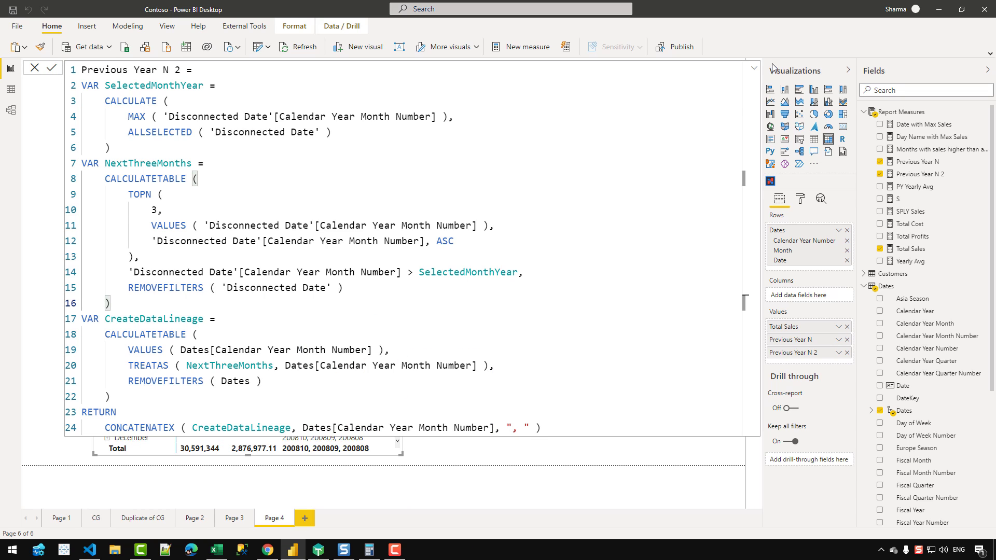
click(755, 68)
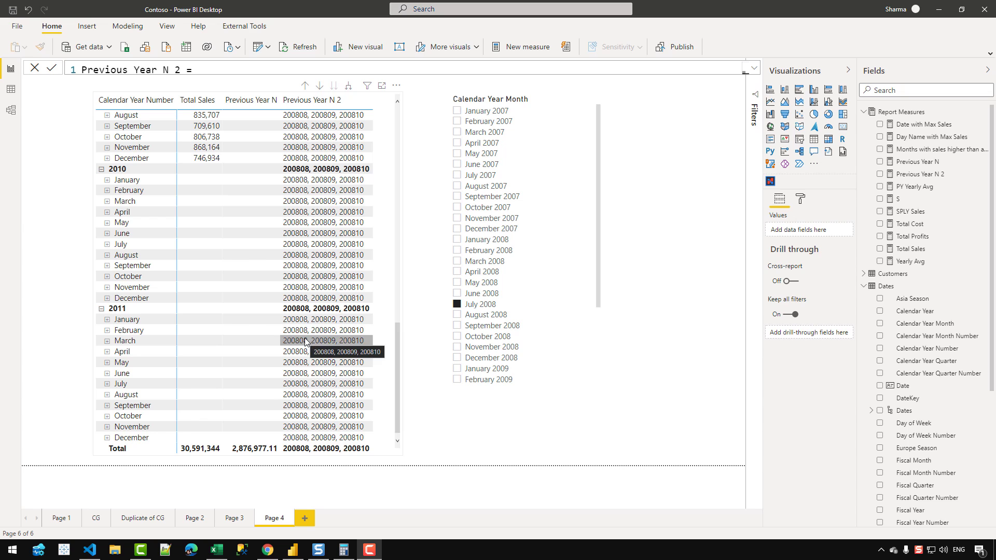
Review the relationships between Dates and Sales in the data model, then return to the report and expand the measure's formula.
click(11, 110)
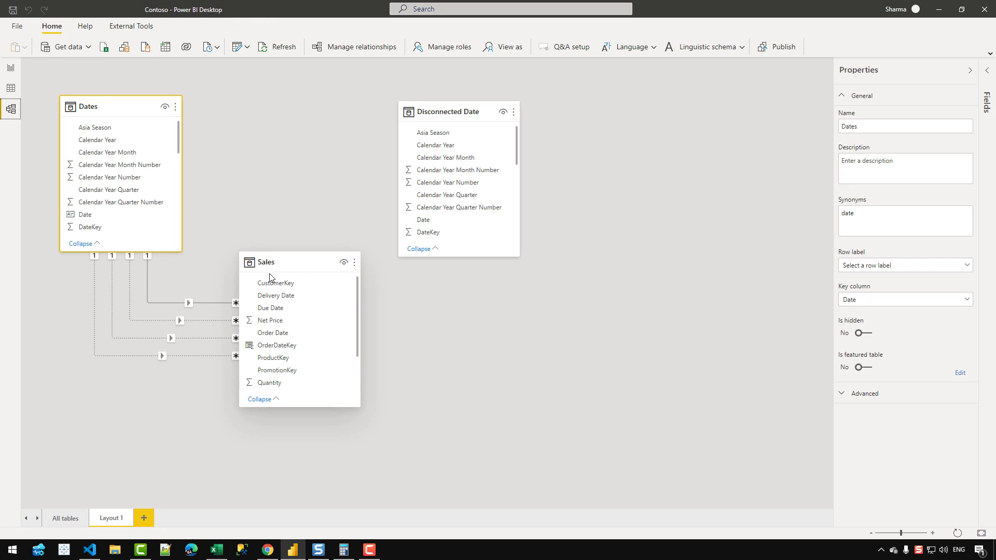
click(6, 69)
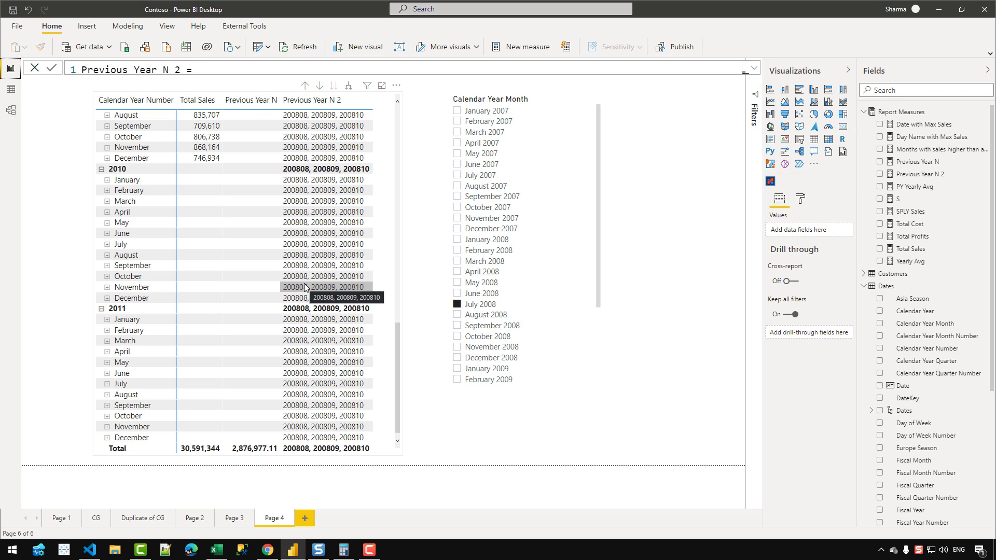
click(755, 72)
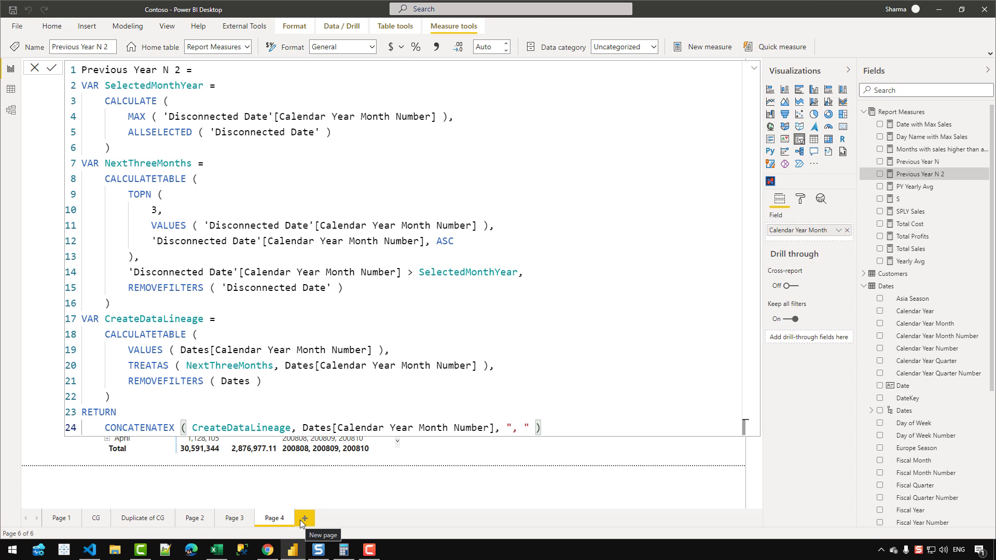
Add a Result variable after CreateDataLineage that starts a CALCULATE of [Total Sales].
click(129, 395)
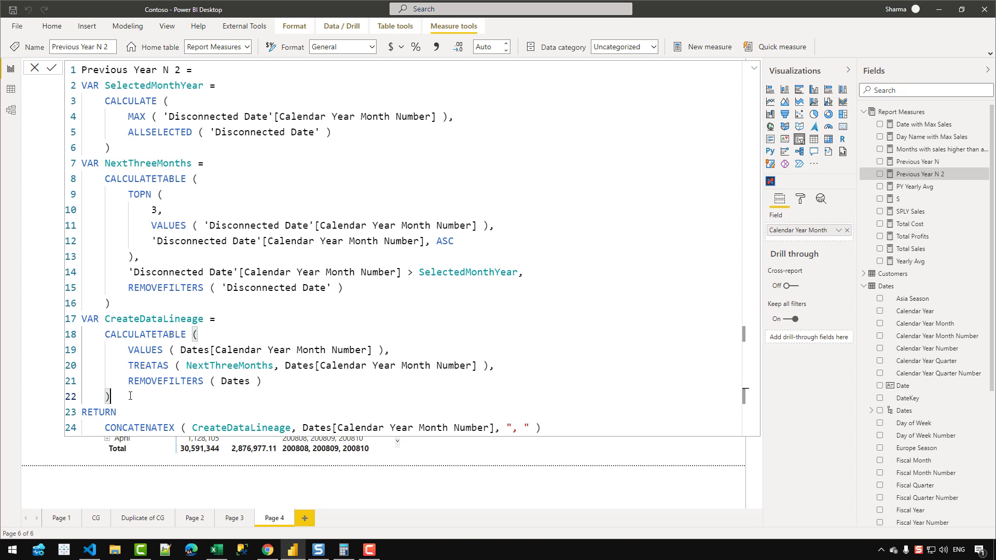
key(Return)
text(VAR Result =)
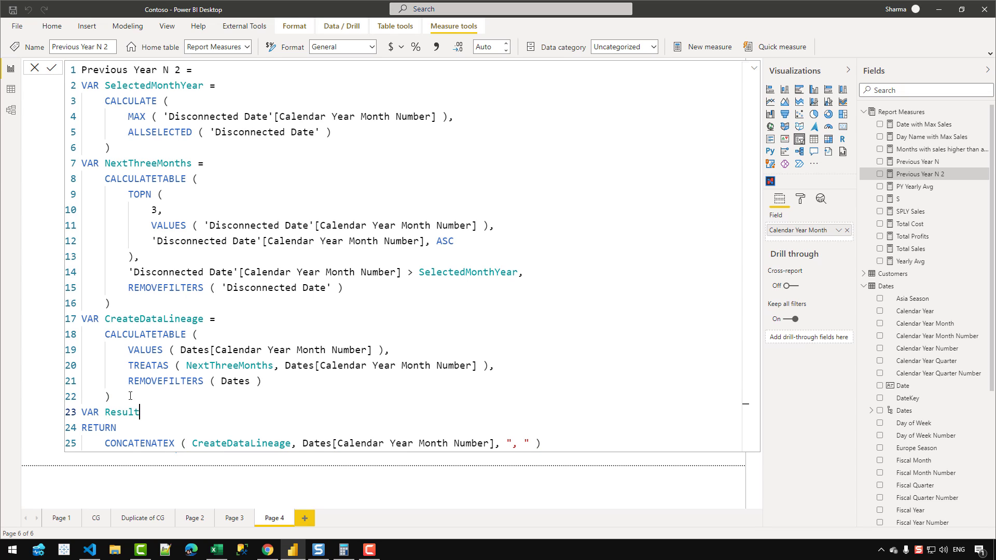
key(Return)
text(CALCULATE ()
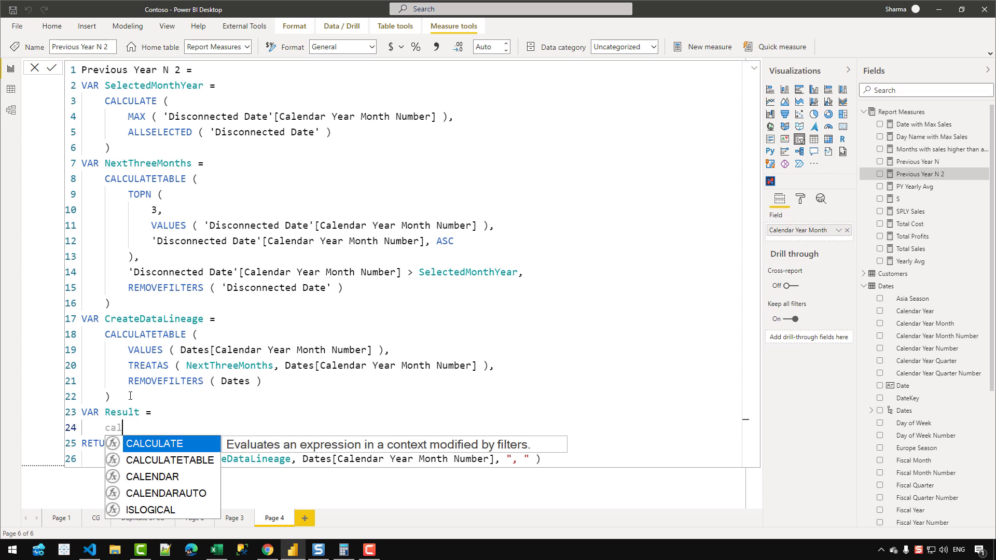
key(Return)
text([total)
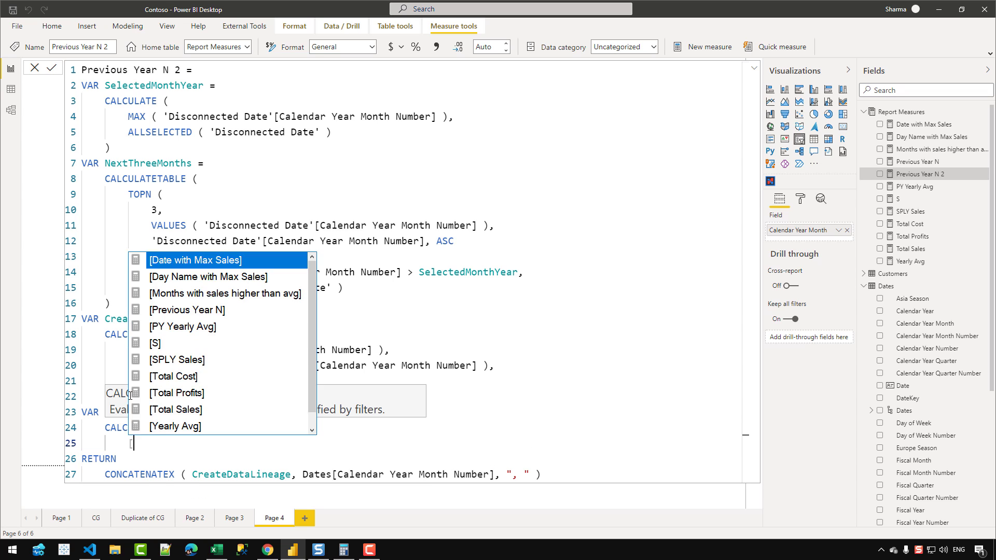
key(Down)
key(Down)
key(Tab)
text(,)
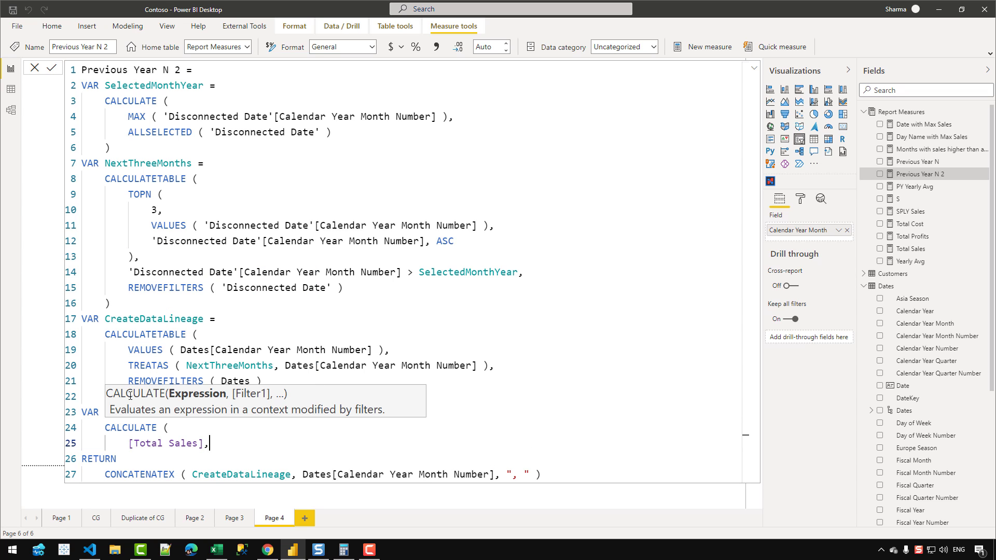
Add SAMEPERIODLASTYEAR ( Dates[Date] ) as the filter of Result's CALCULATE and close the function.
key(Return)
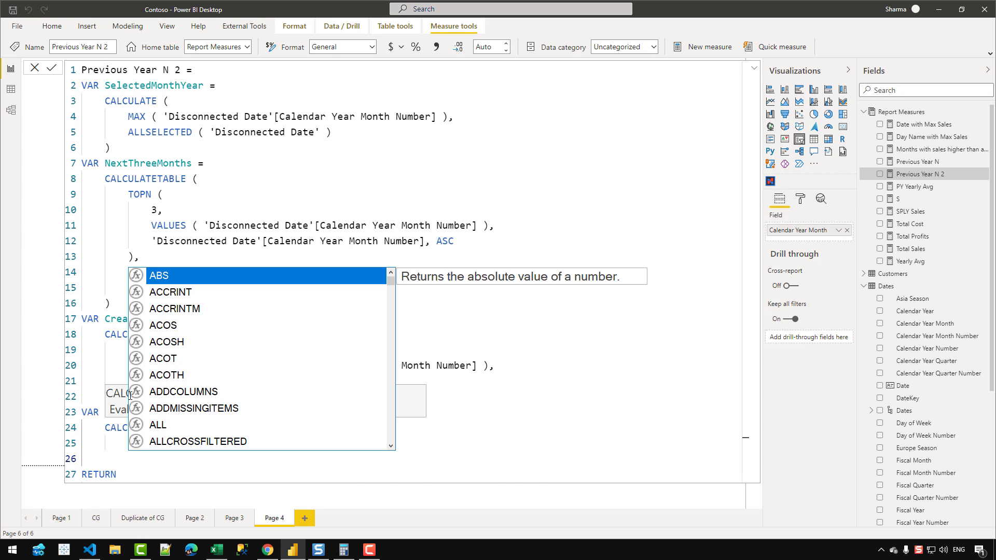
text(same)
key(Tab)
text(( d)
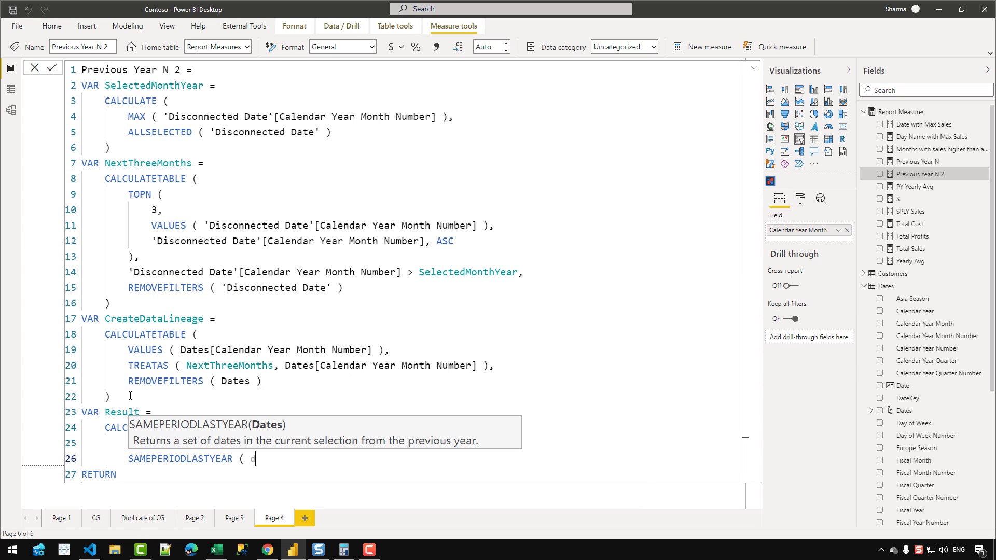
text(ates[Date] ))
key(Return)
text())
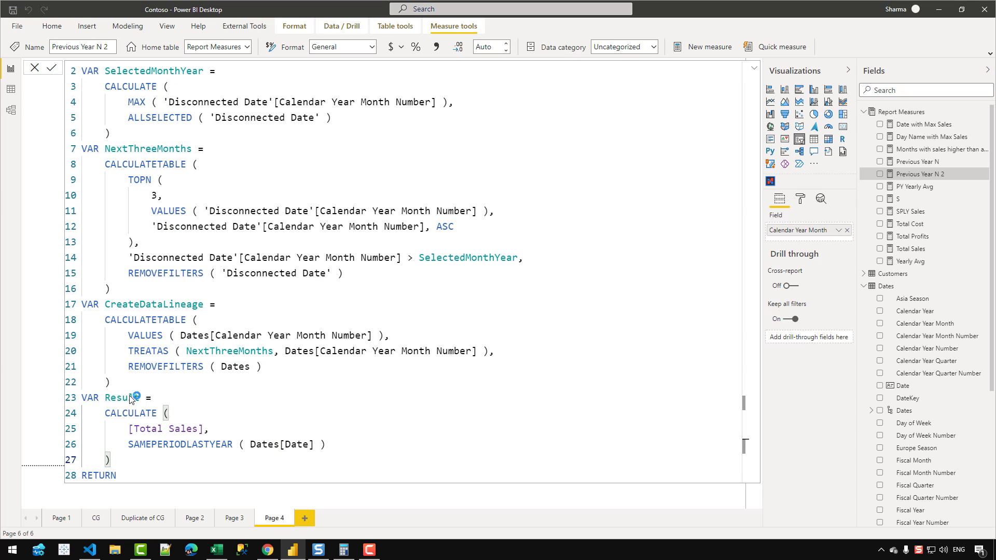
key(Return)
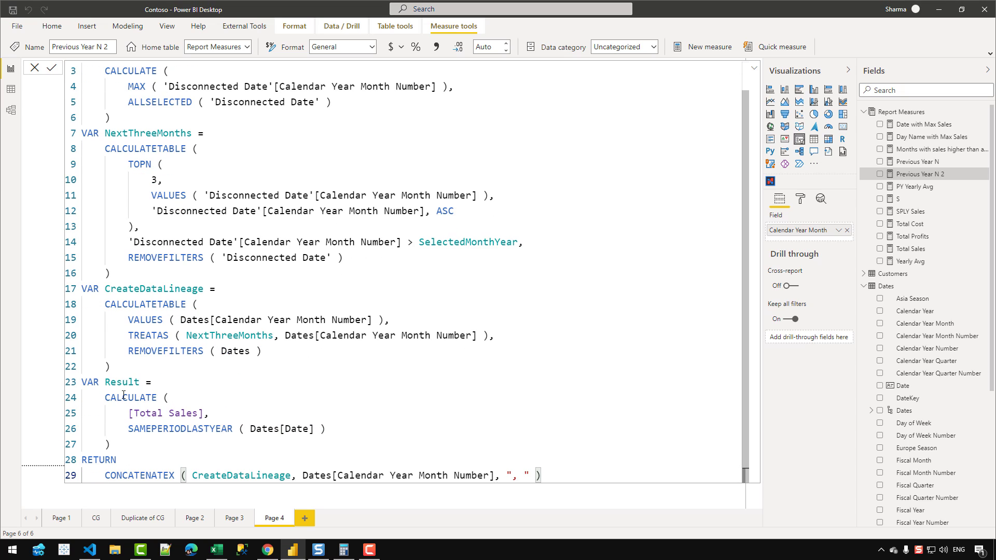
Return Result instead of the CONCATENATEX line, which is commented out, then commit and collapse the formula.
click(122, 384)
click(106, 476)
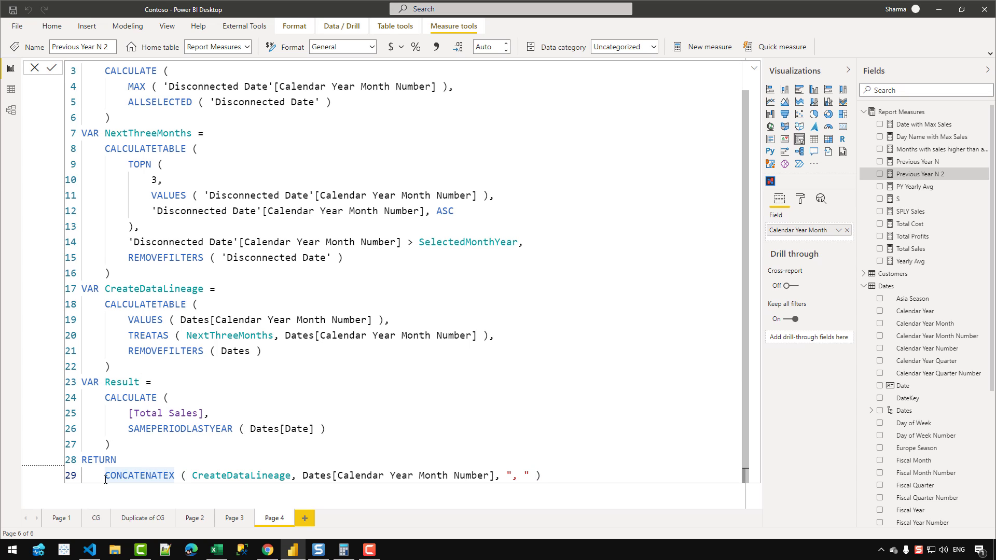
key(Return)
text(Result)
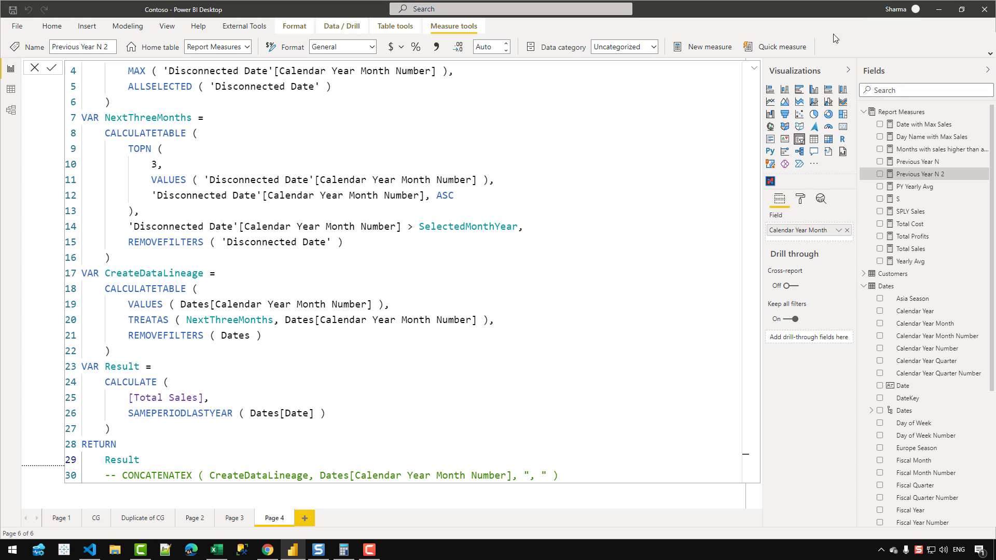
key(Return)
click(754, 68)
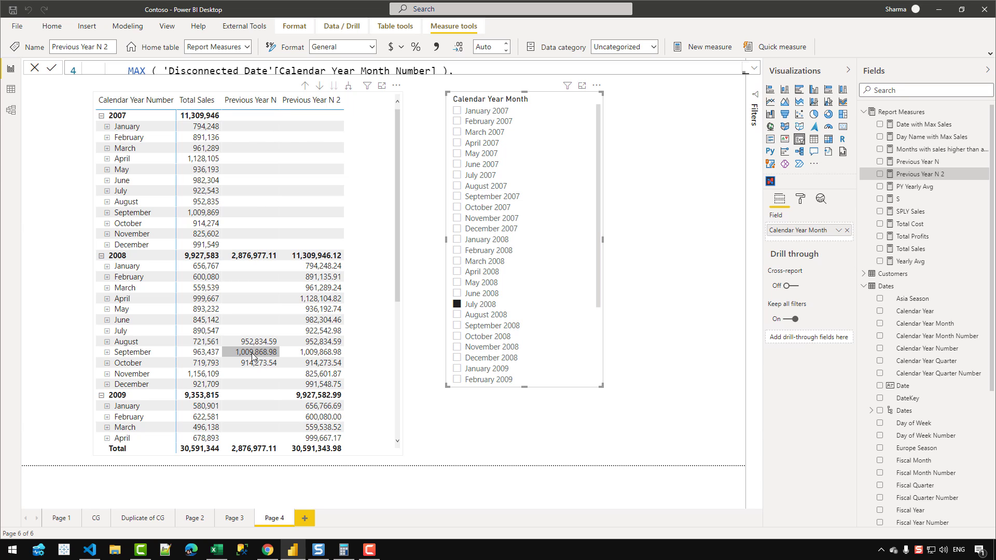
Expand the formula and wrap SAMEPERIODLASTYEAR ( Dates[Date] ) in Result with a CALCULATETABLE function.
click(753, 68)
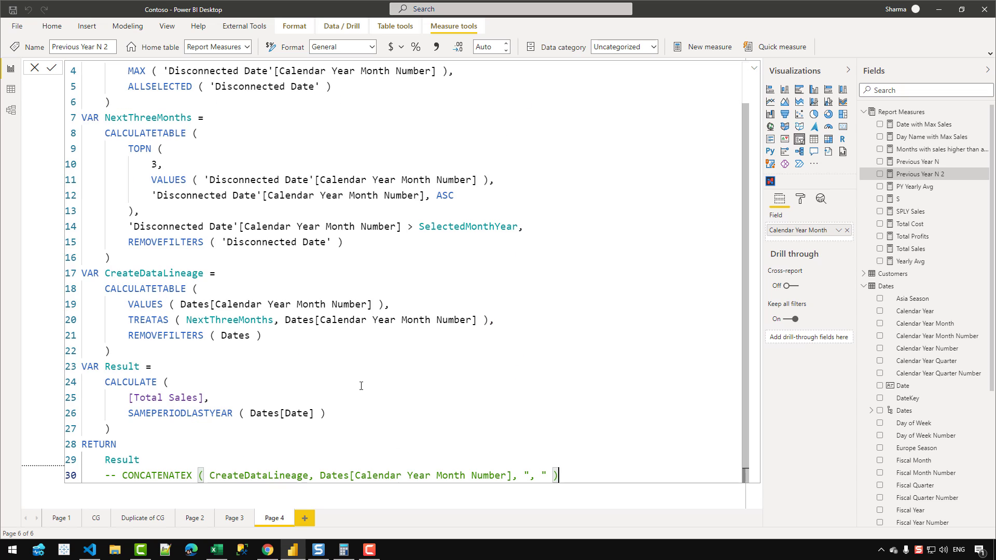
double_click(167, 273)
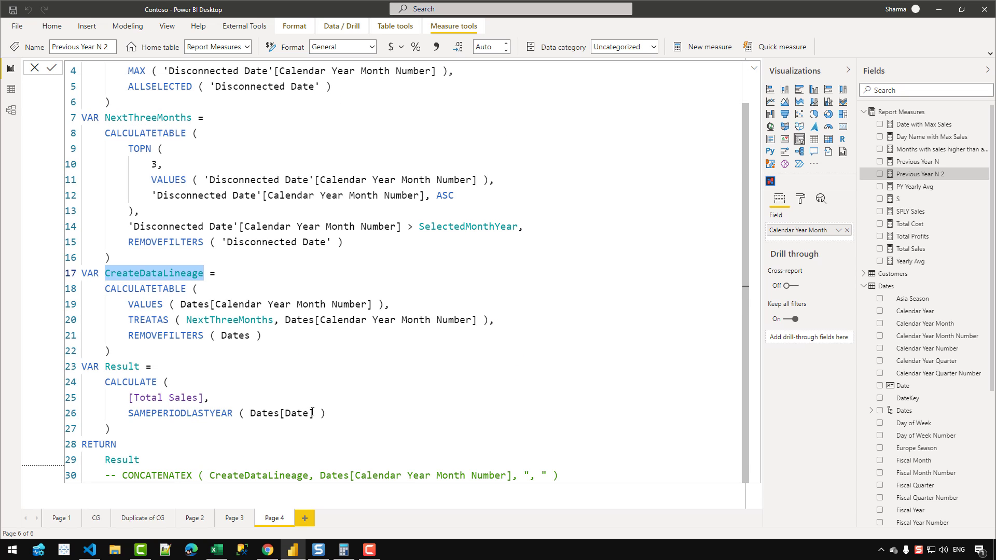
drag(326, 413, 128, 413)
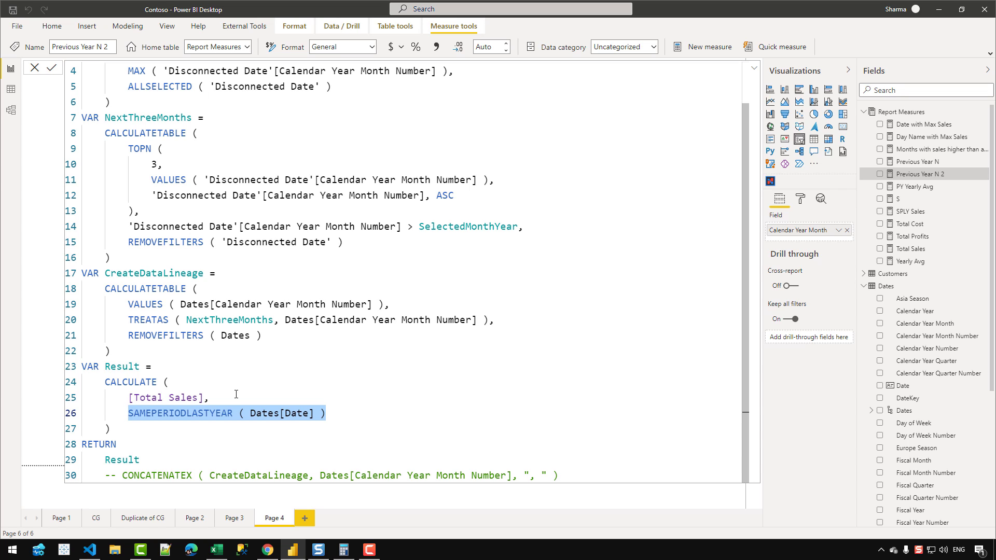
click(328, 416)
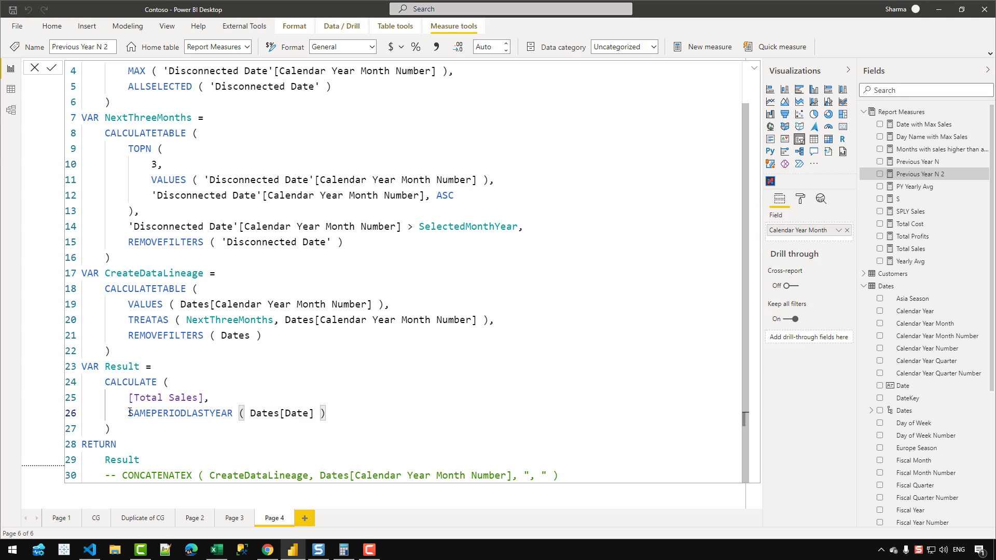
drag(130, 413, 335, 410)
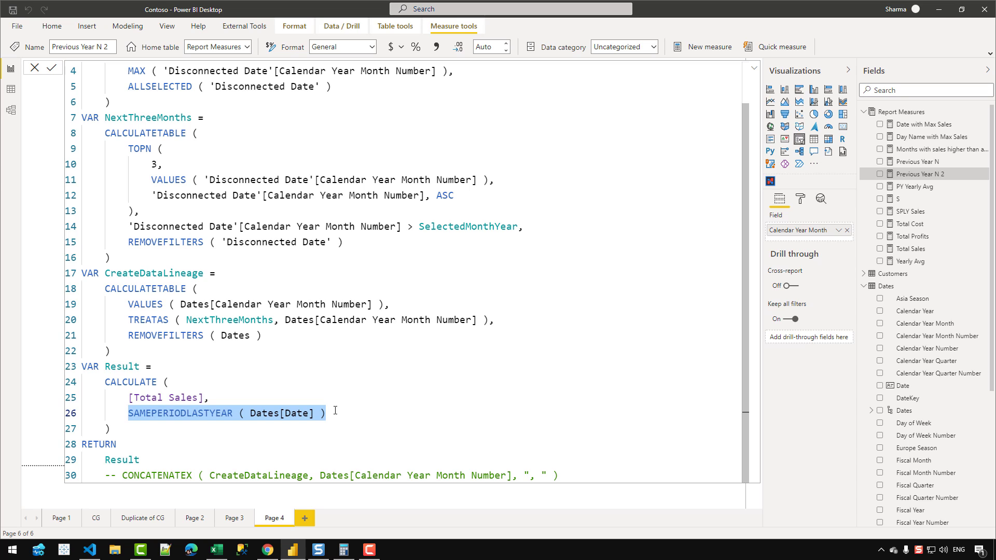
double_click(172, 273)
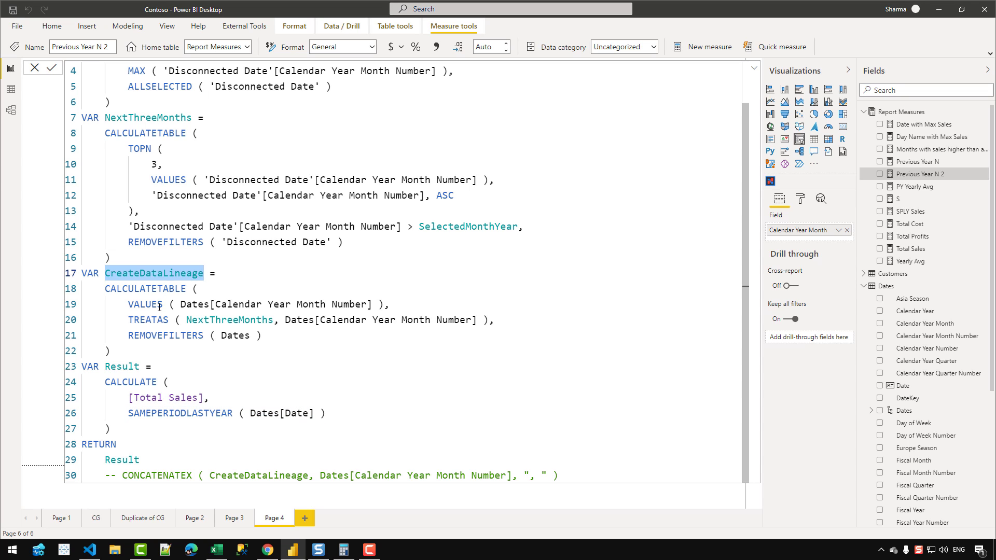
double_click(128, 415)
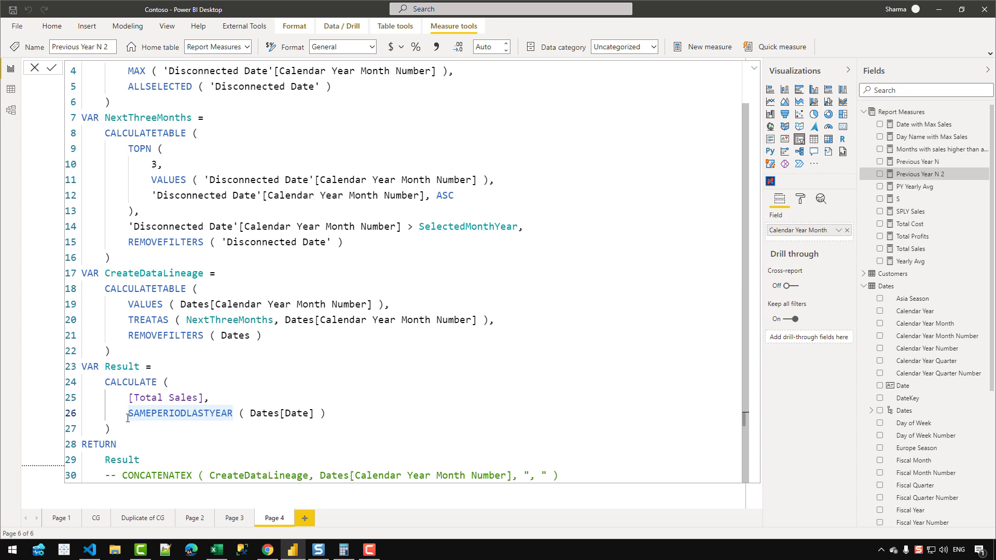
text(CAL)
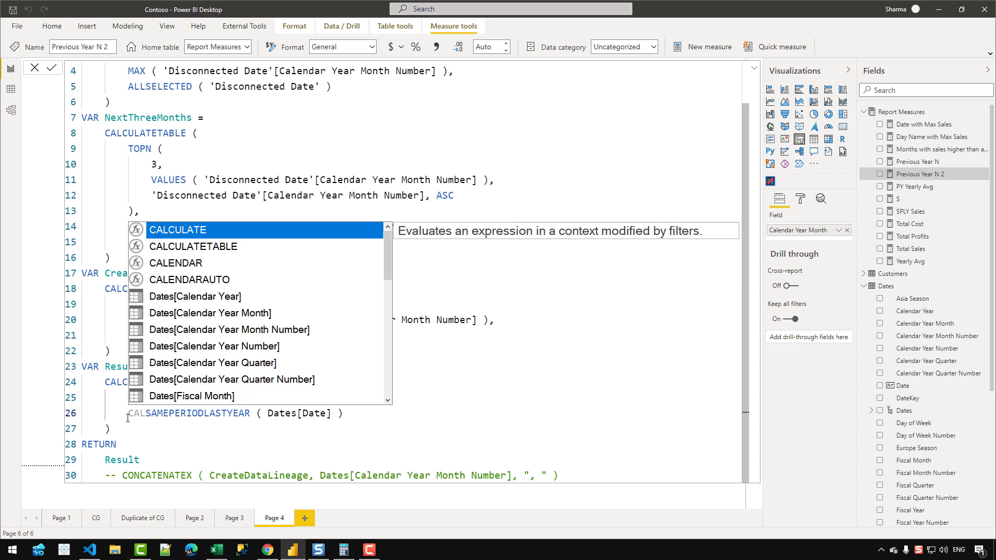
key(Down)
key(Tab)
text(()
key(Return)
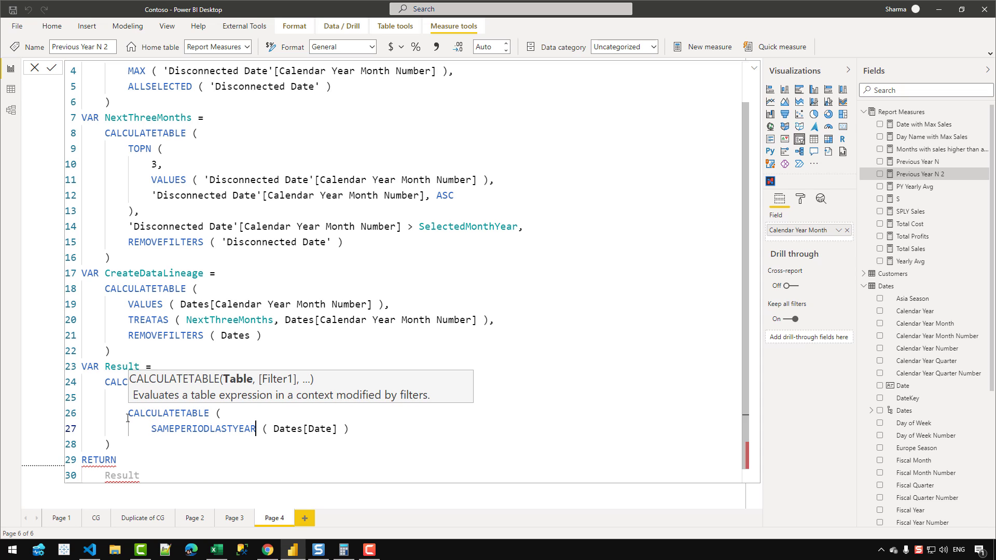
Add CreateDataLineage as the filter of the inner CALCULATETABLE, close the function, then commit and collapse the formula.
key(End)
text(,)
key(Return)
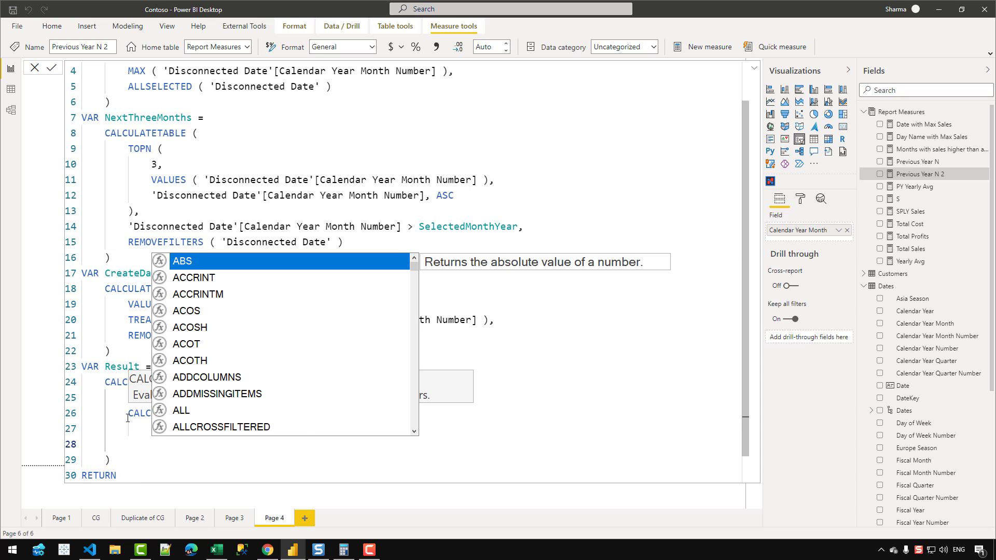
text(Creat)
key(Tab)
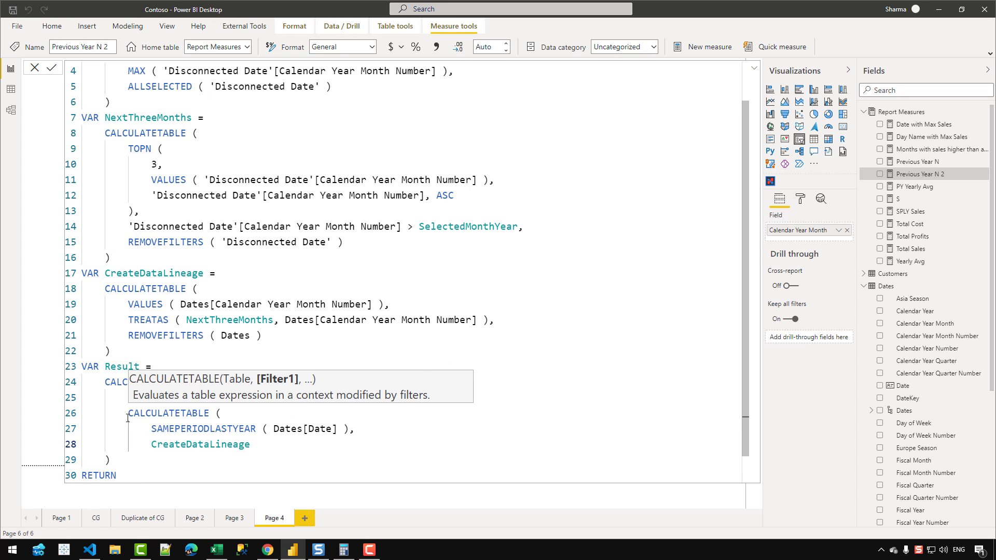
key(Return)
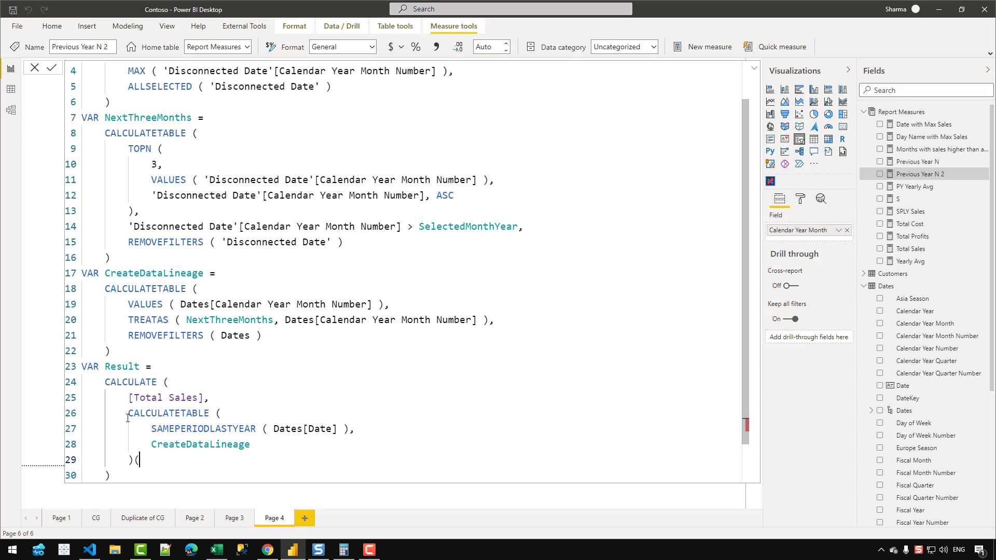
text())
key(Down)
key(Down)
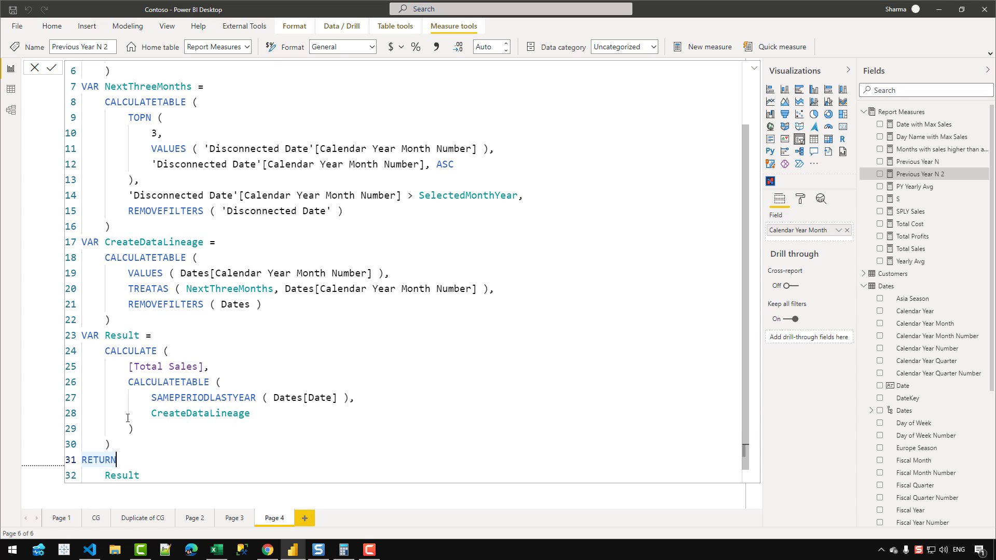
key(Return)
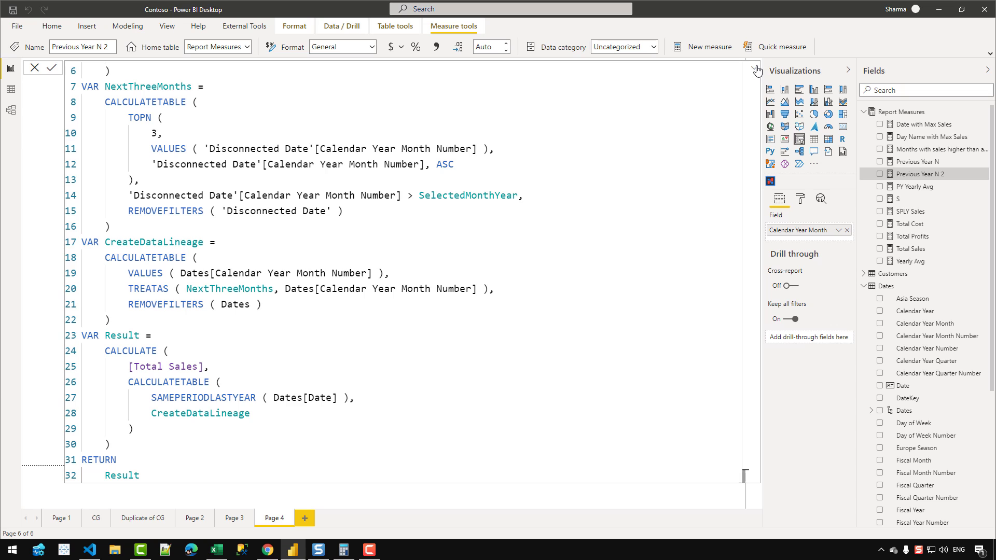
click(755, 68)
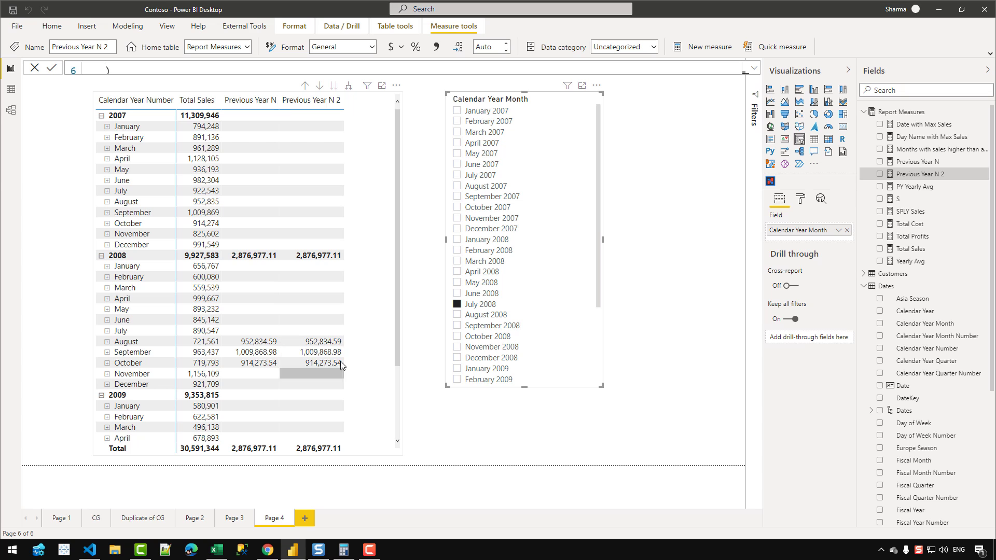
Set the Calendar Year Month slicer to May 2008 and then November 2008, comparing both previous-year measures in the matrix.
click(490, 283)
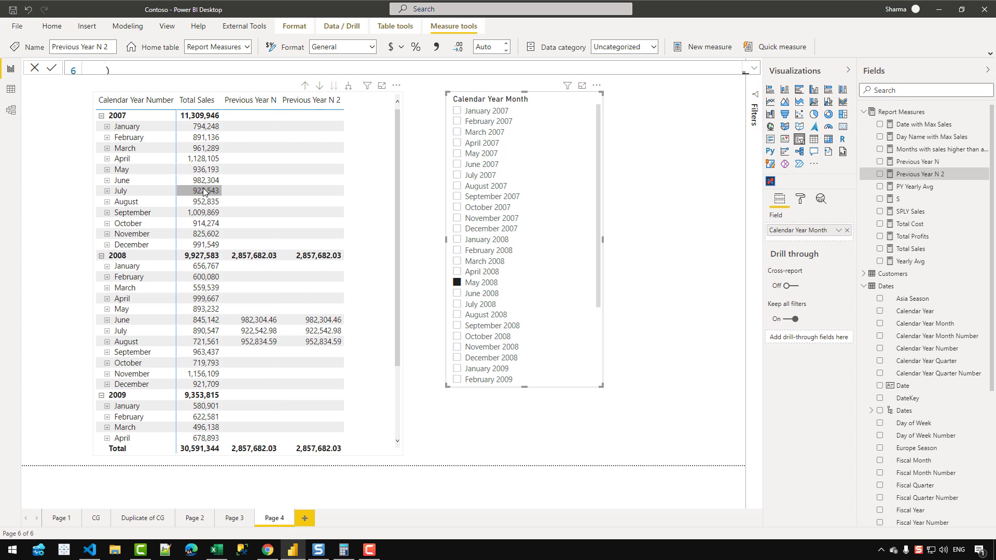
click(511, 355)
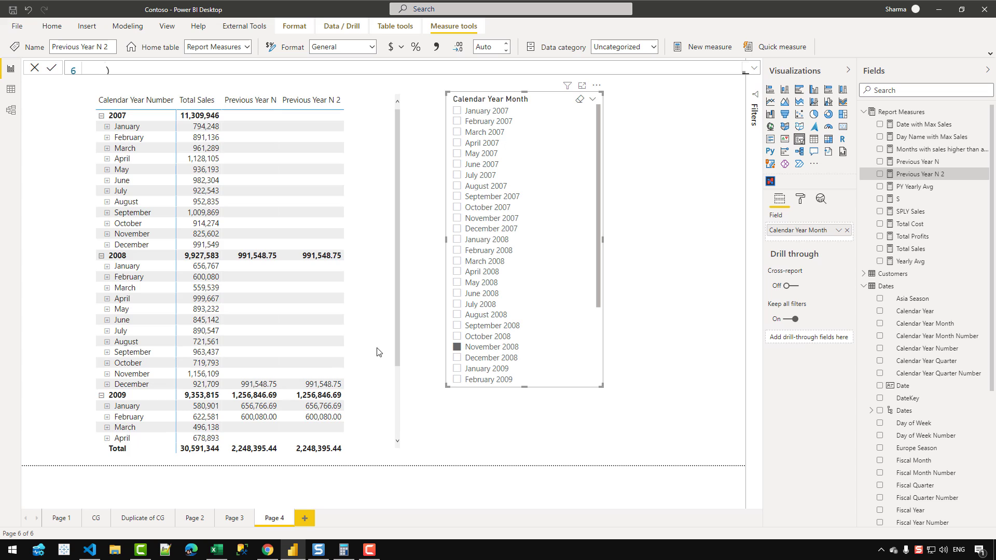
scroll(331, 351, down, 2)
scroll(330, 350, up, 2)
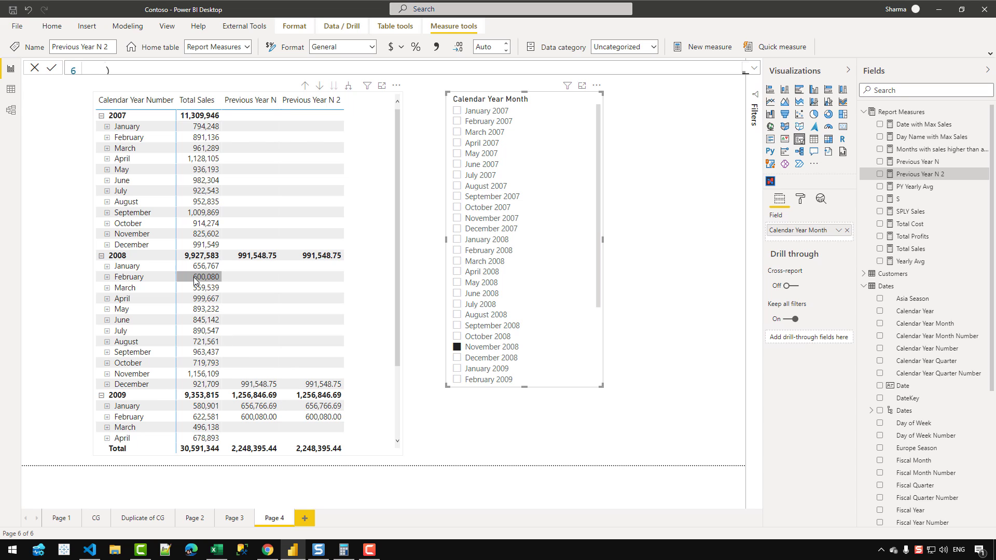
Review the completed Previous Year N 2 formula from its first line, then collapse it again.
click(754, 67)
scroll(412, 331, up, 2)
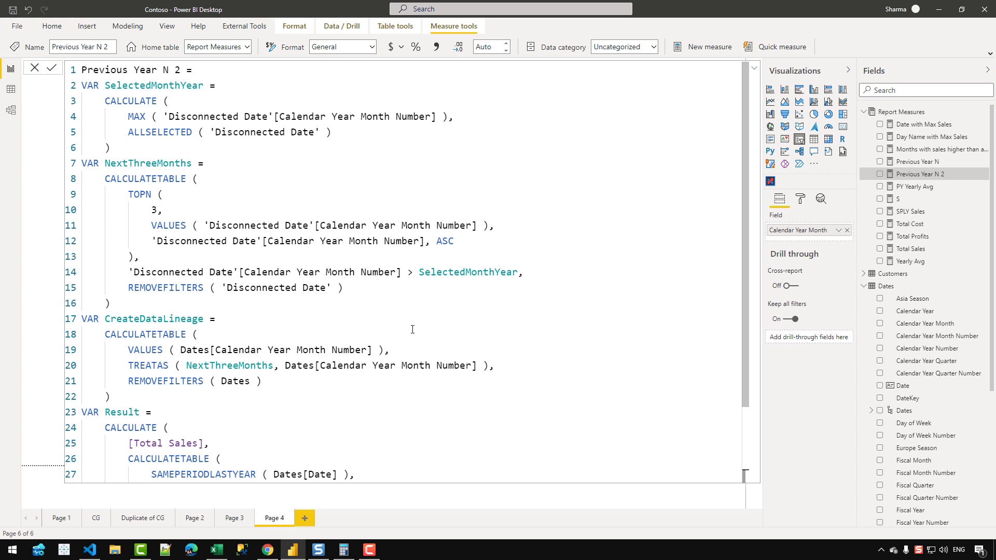
click(754, 68)
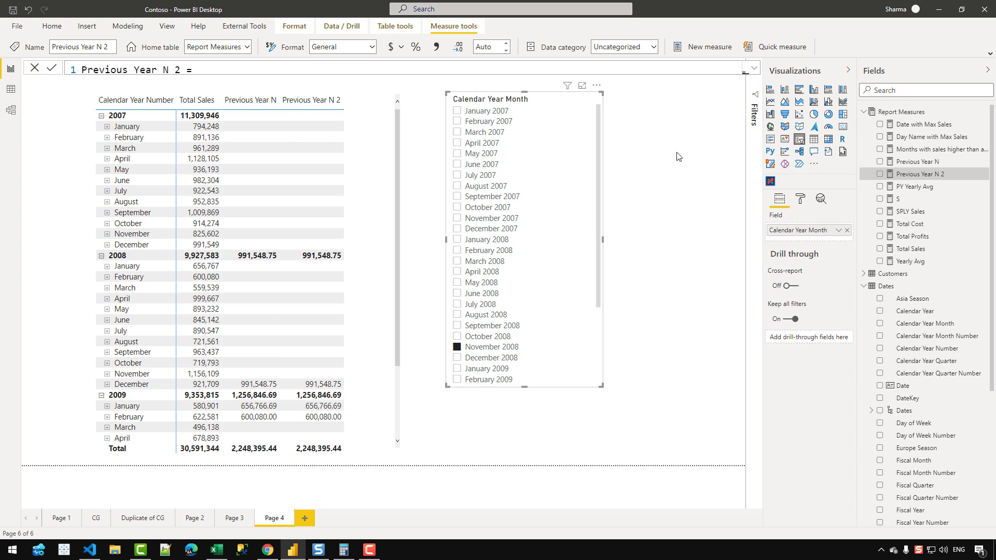